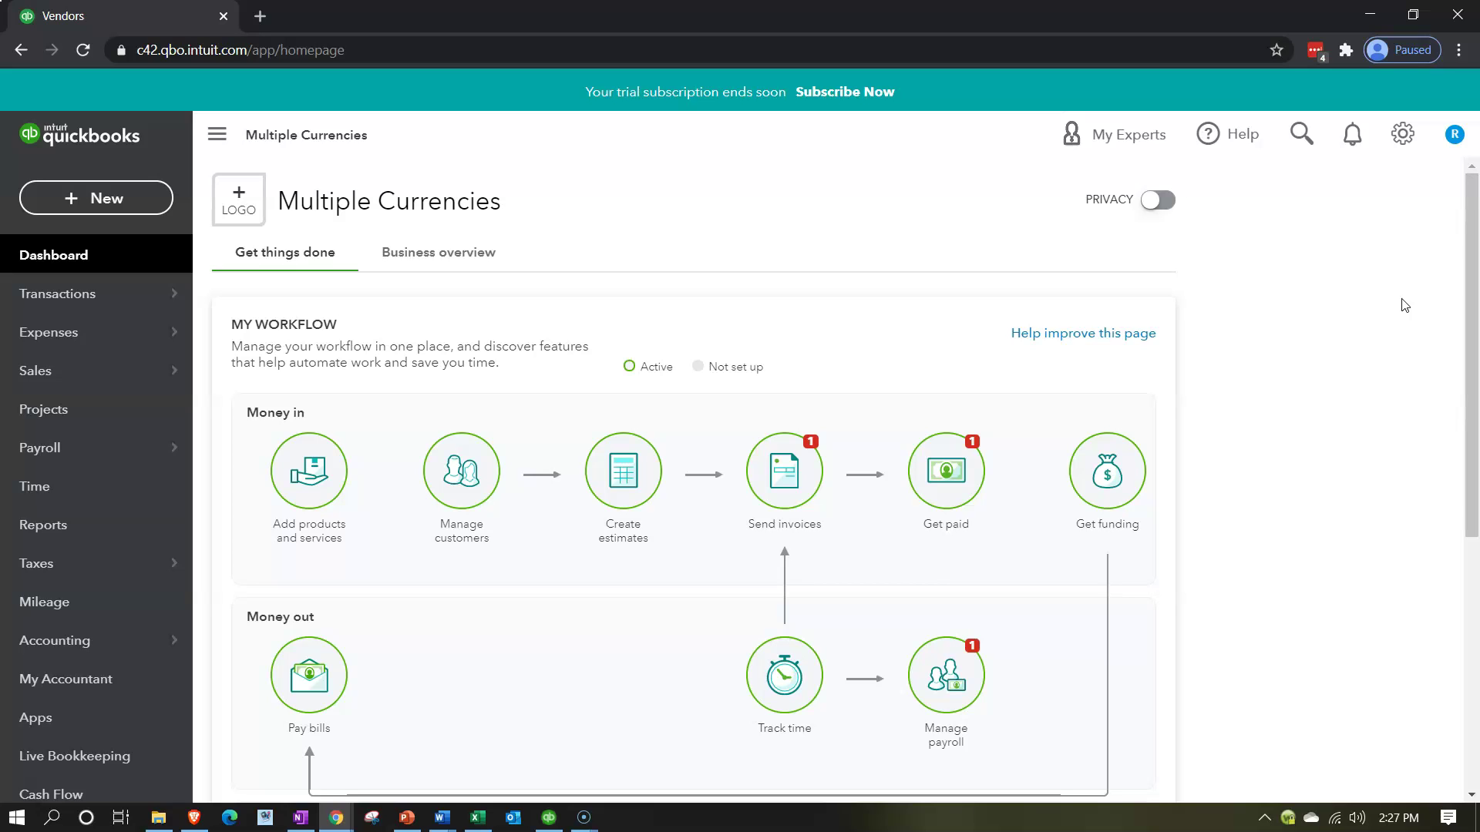
scroll(1051, 502, down, 1)
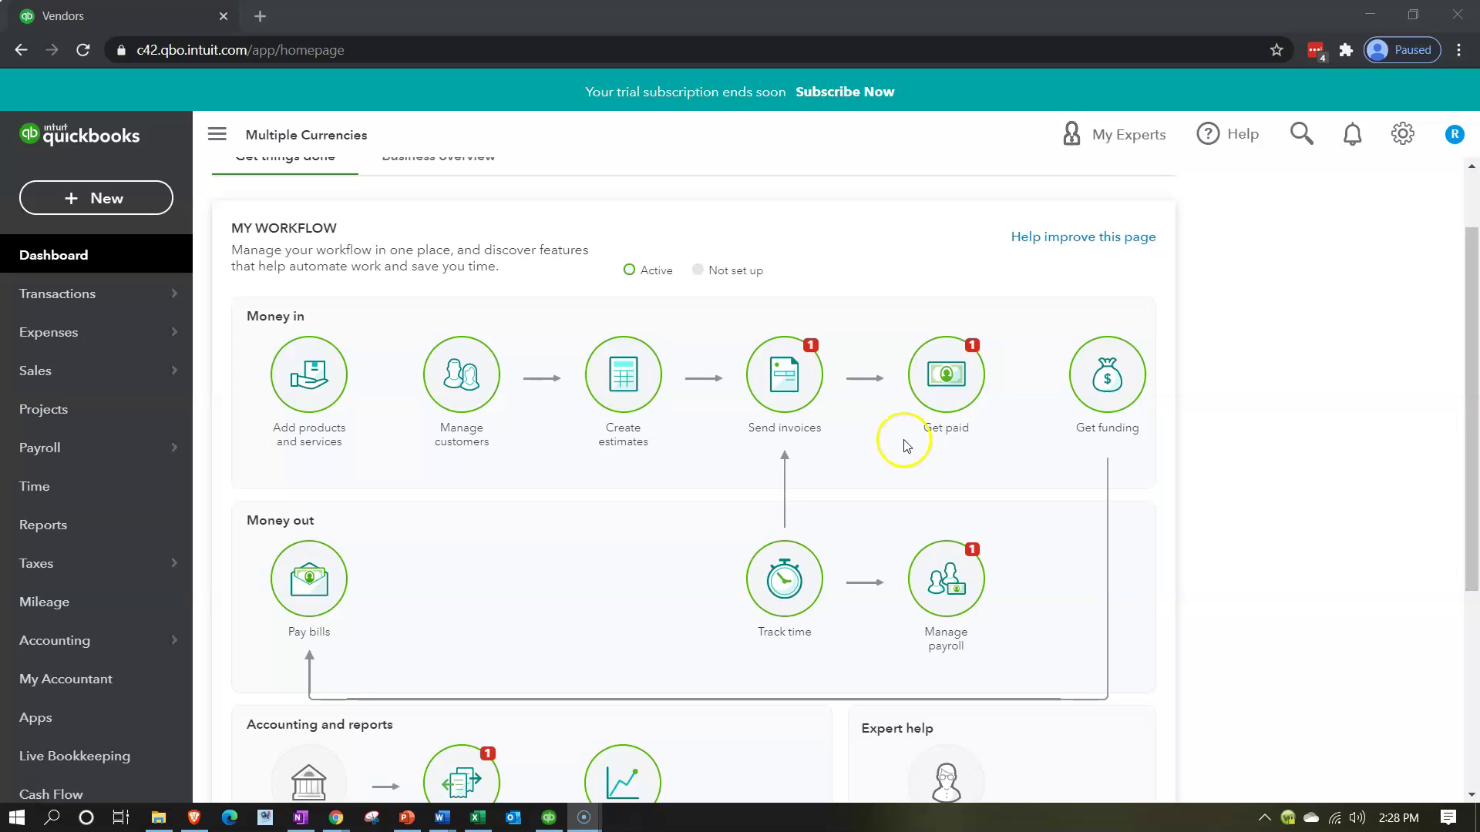
click(813, 449)
click(481, 818)
click(483, 819)
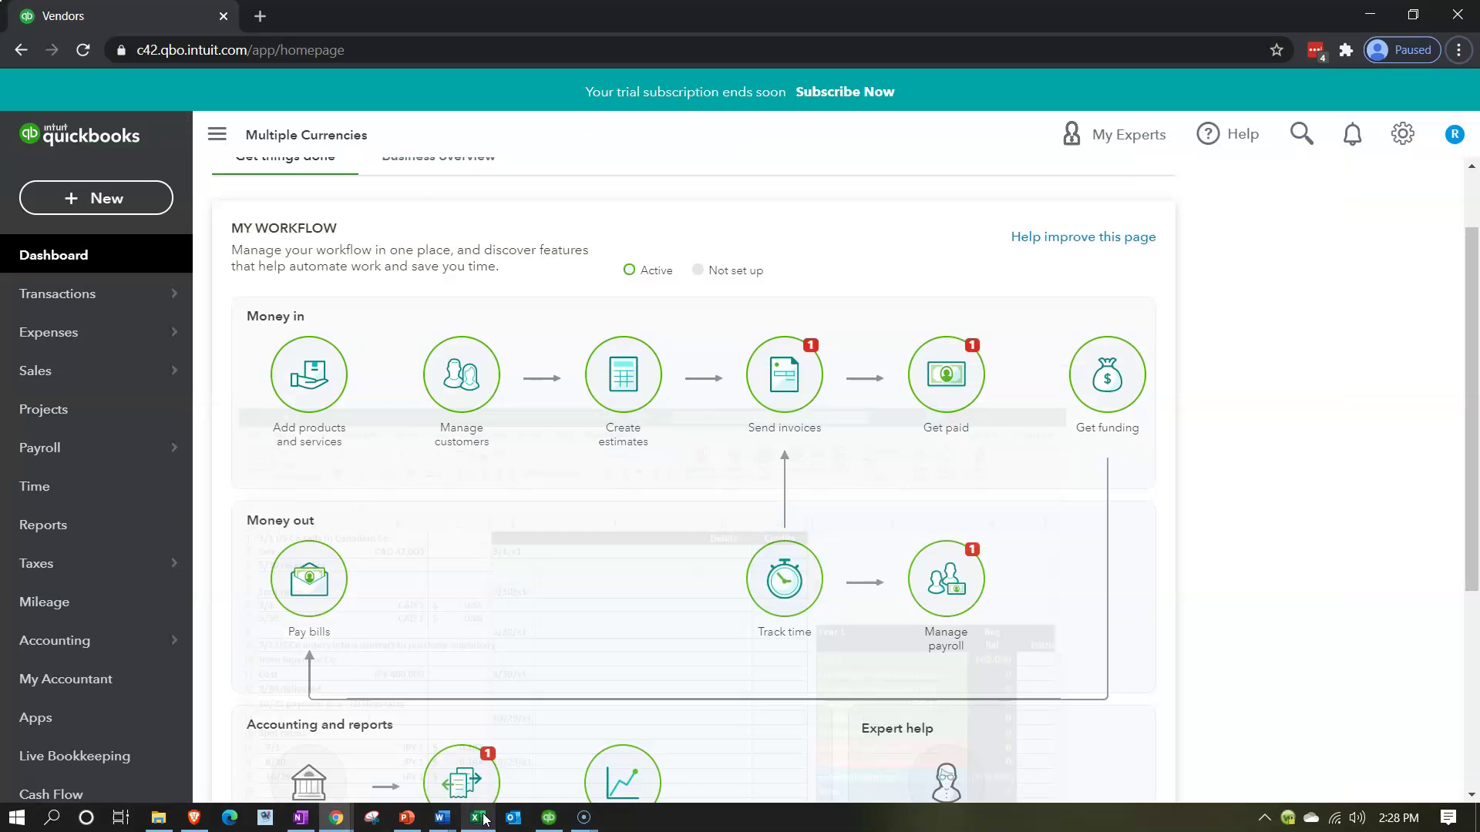
Open the company's currencies list and look at the Canadian Dollar entry.
click(1408, 154)
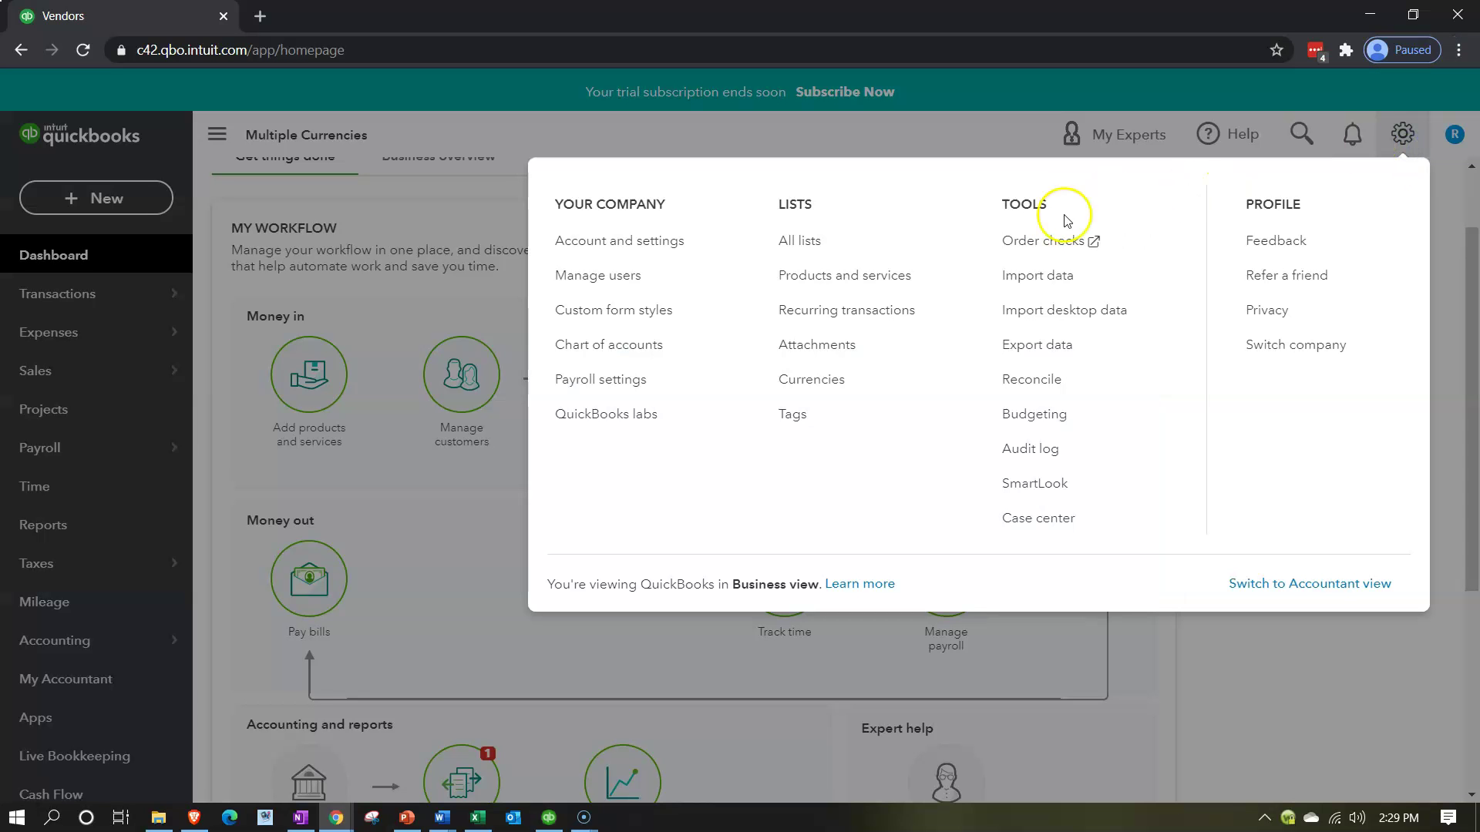
click(828, 393)
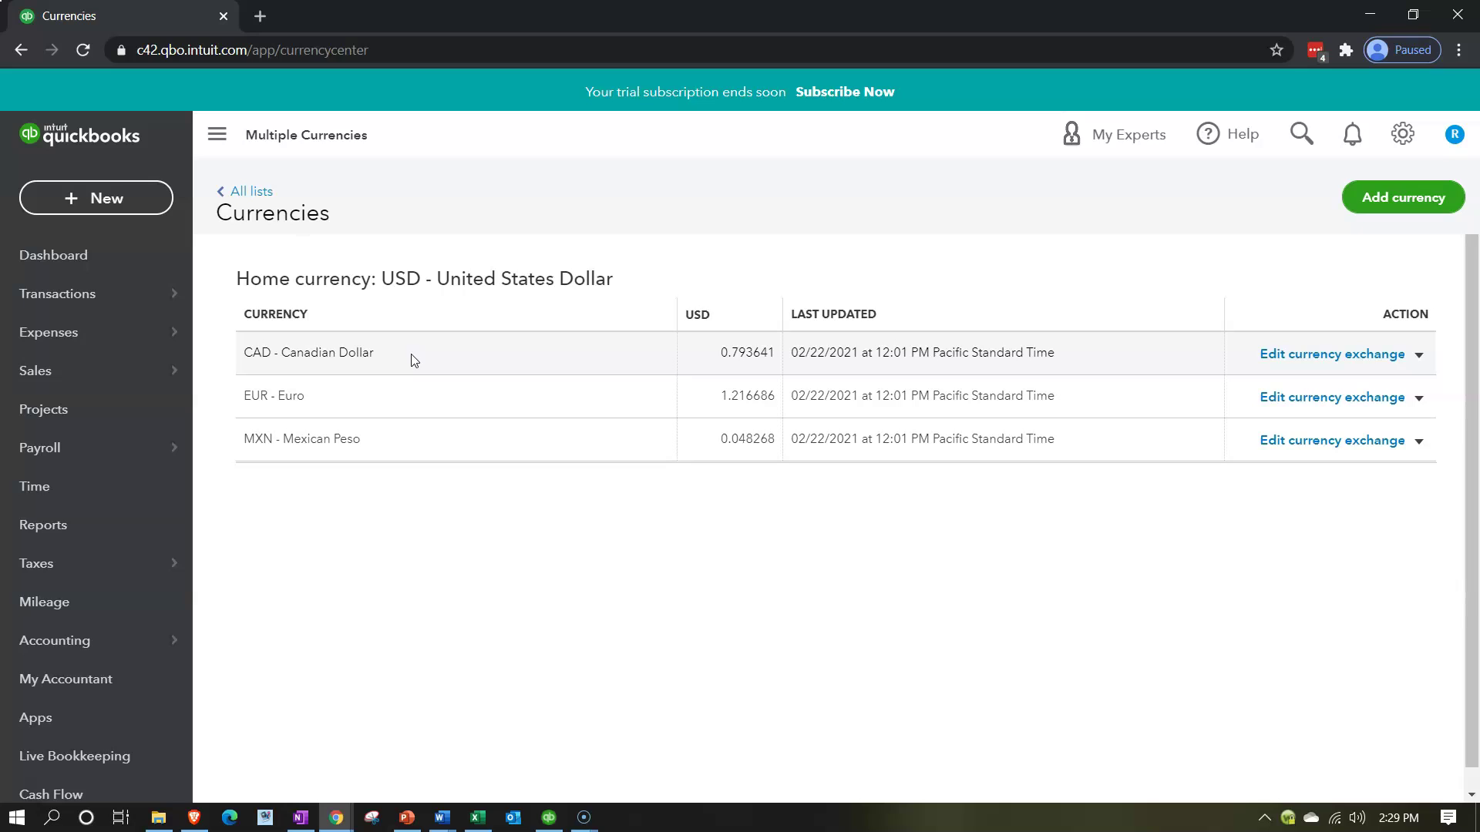
click(402, 360)
Check the payment currency in customer Canada 1's payment and billing details, and close the customer information without changes.
mouse_move(74, 336)
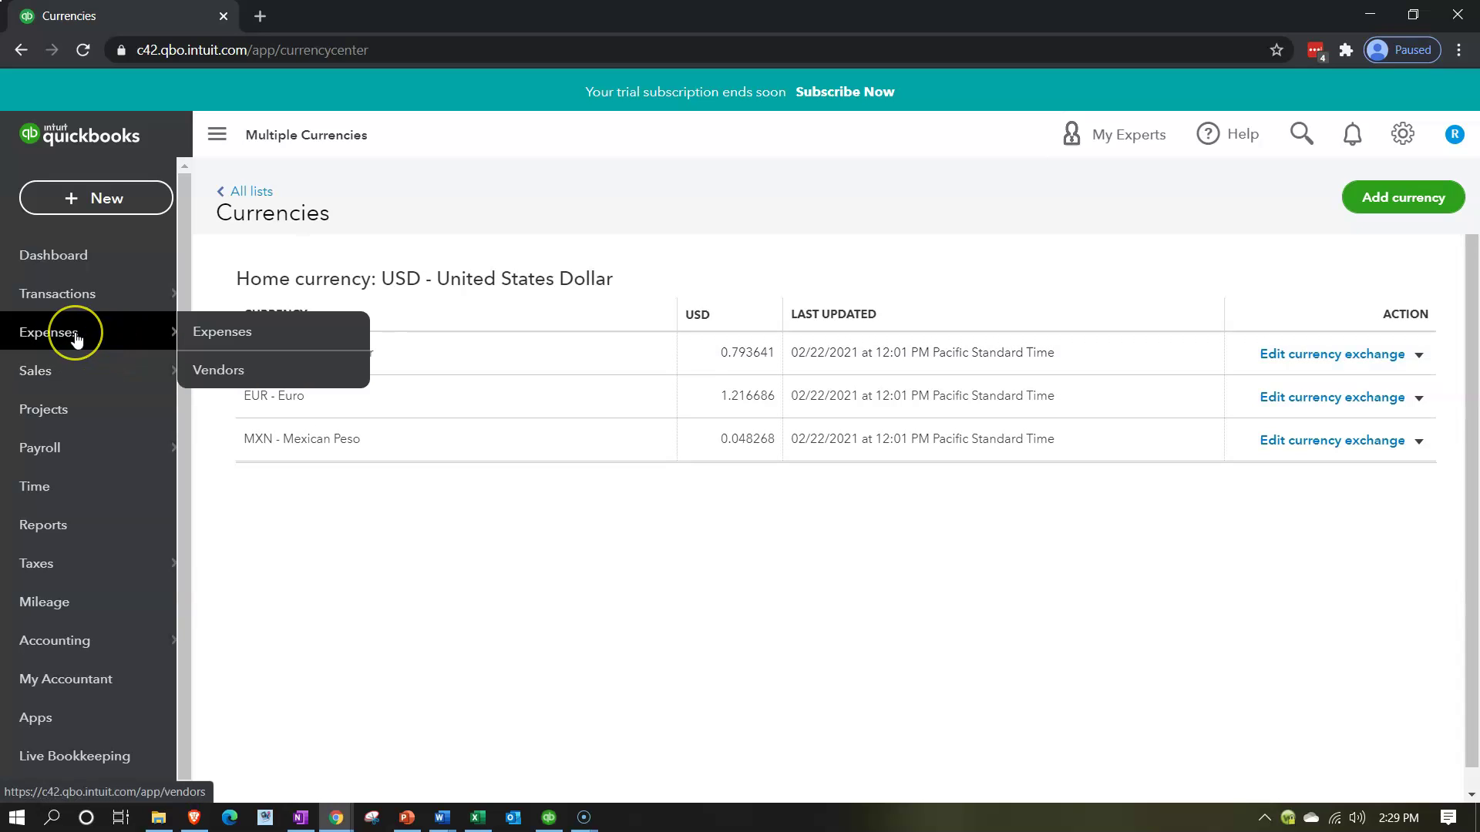
click(55, 370)
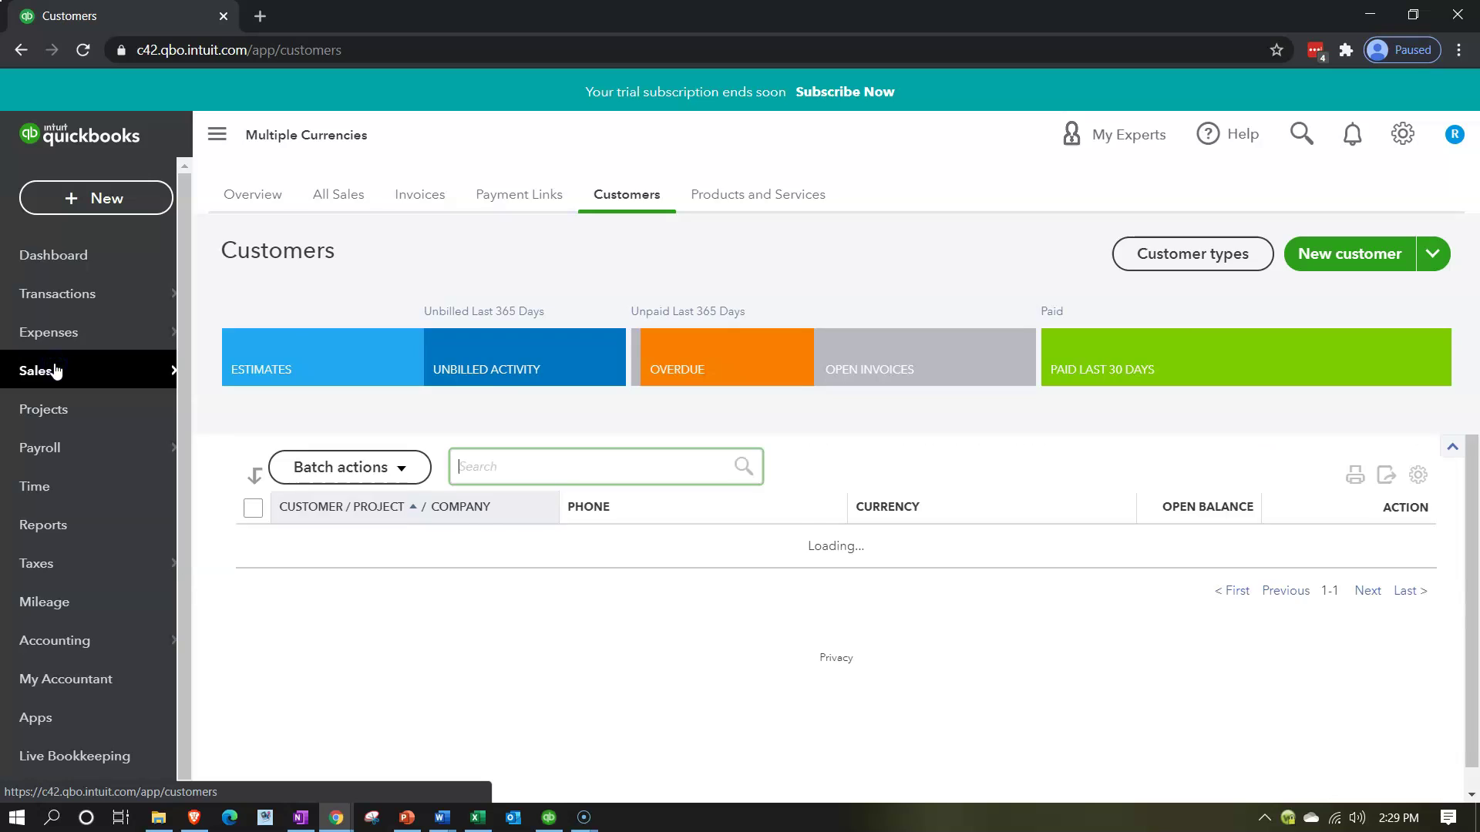
click(306, 683)
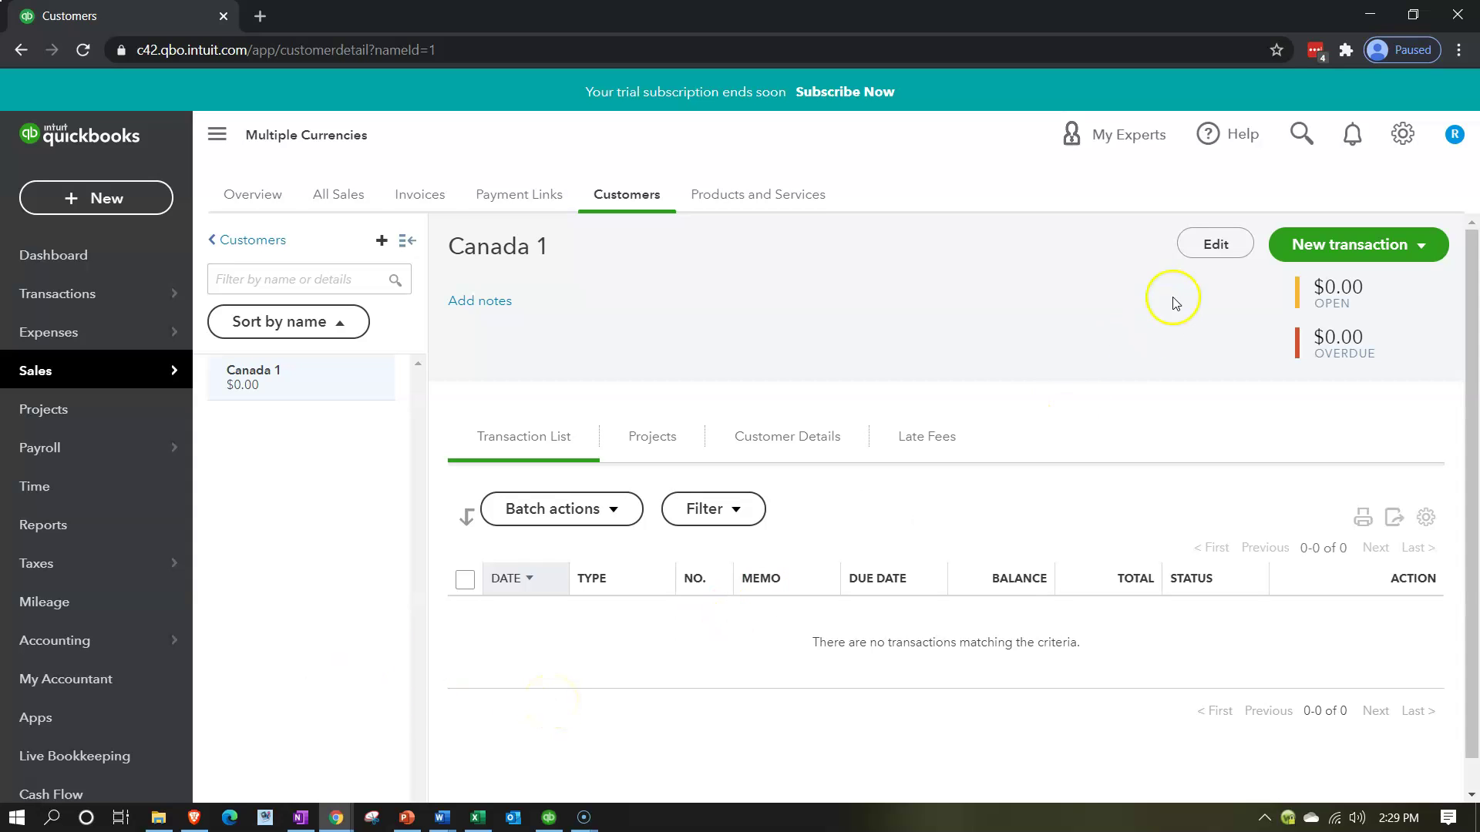
click(1199, 242)
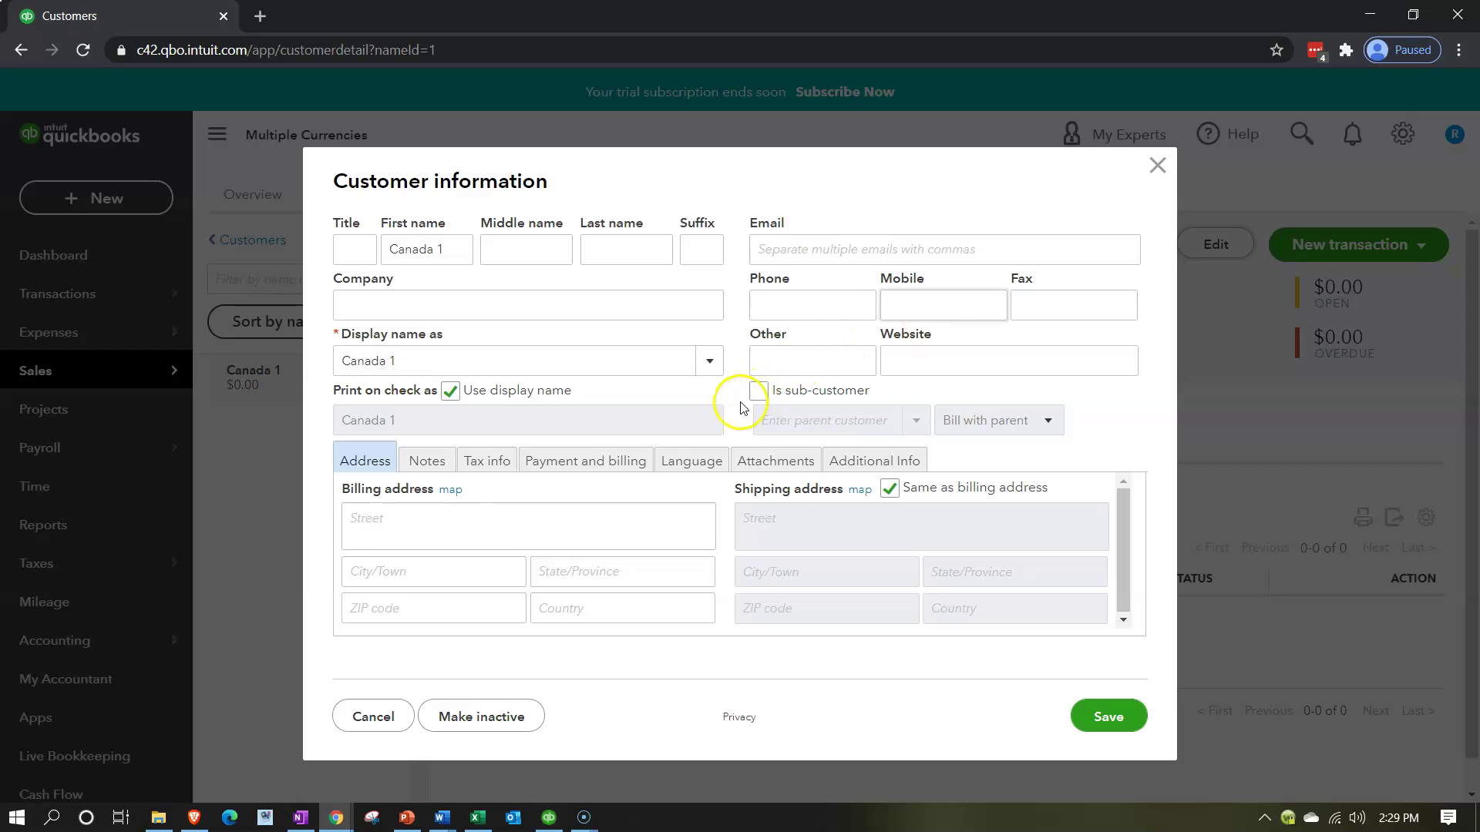
click(546, 460)
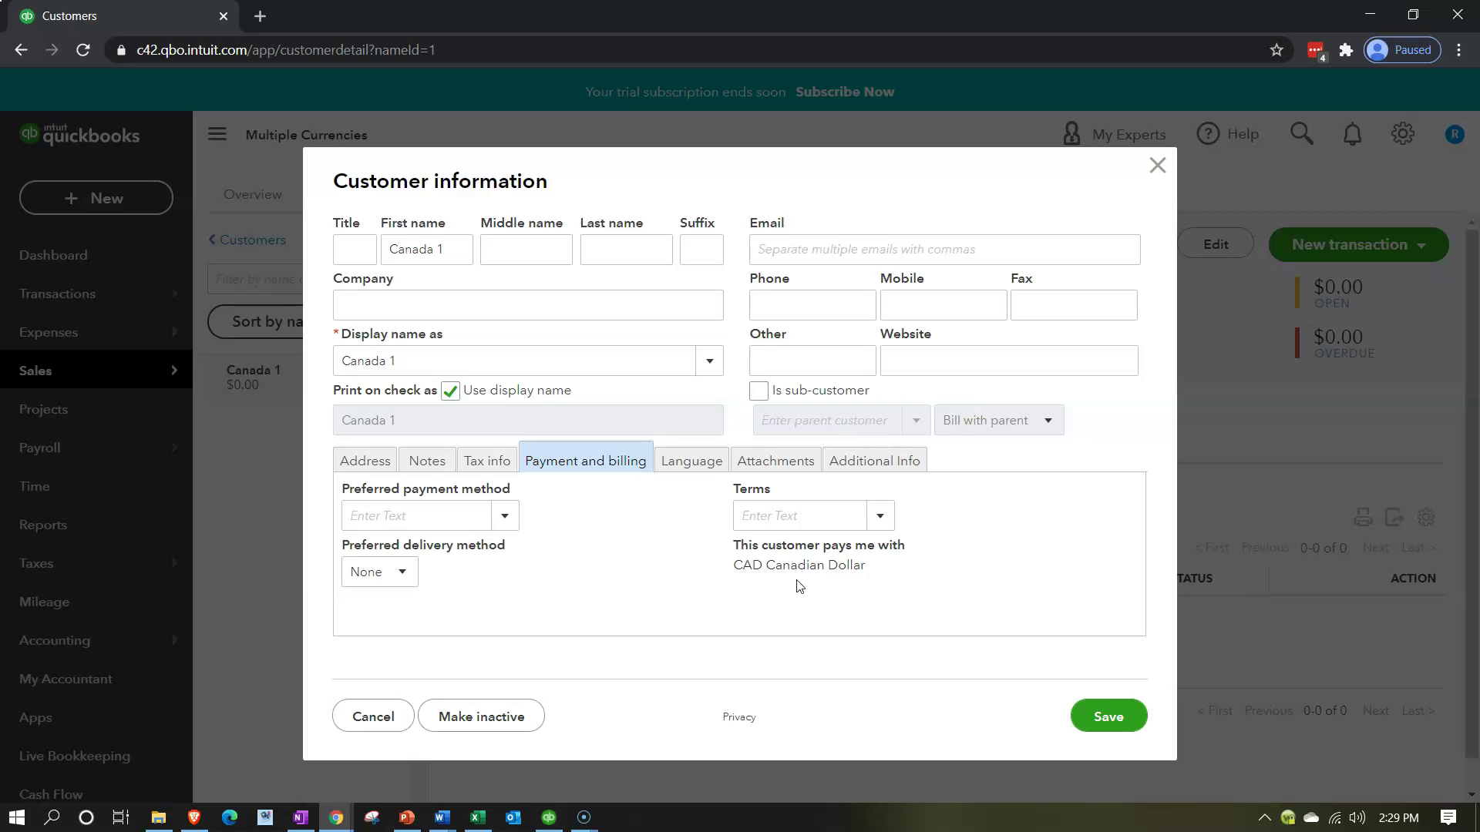
click(1158, 168)
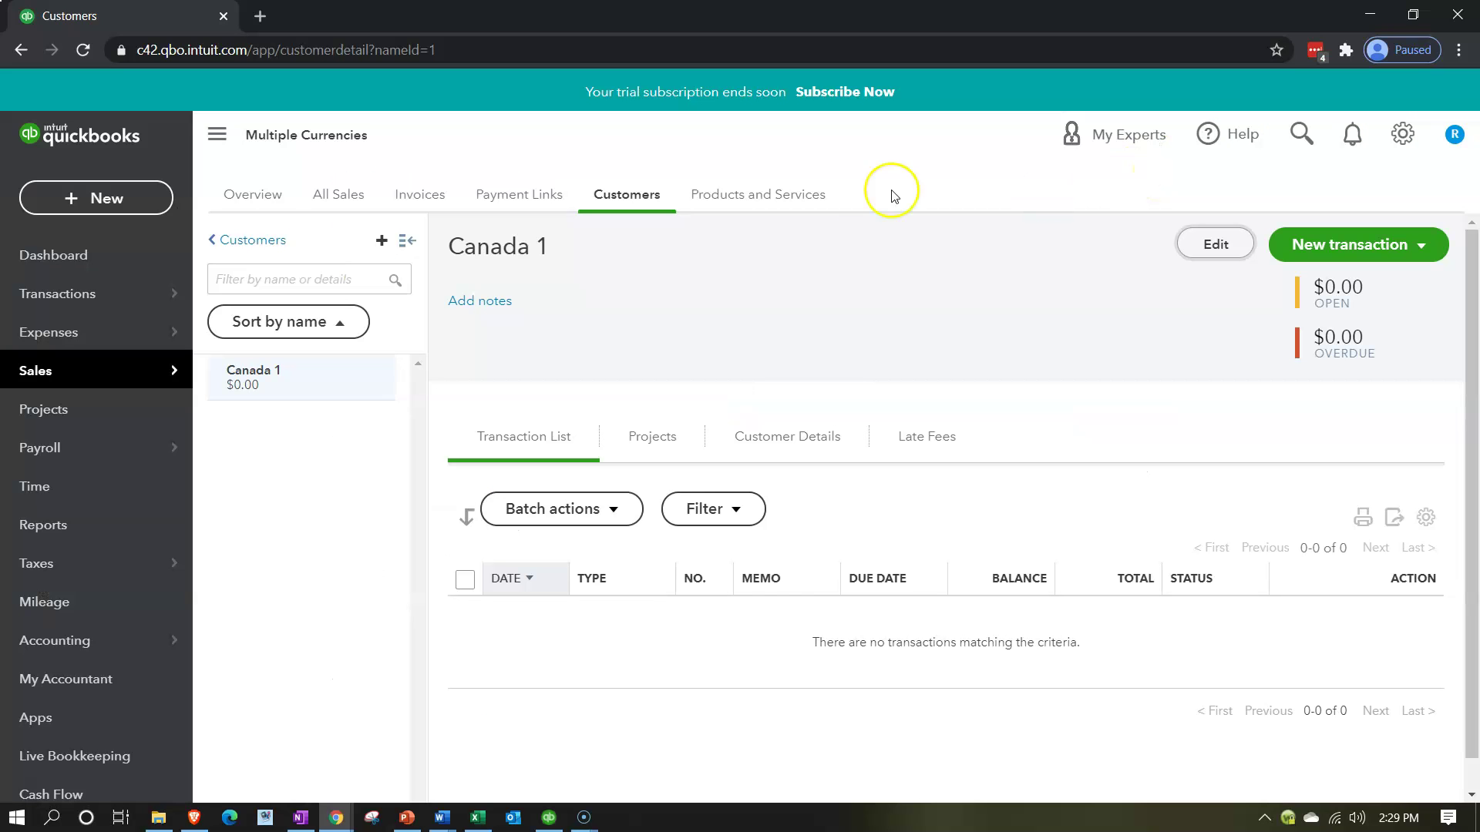
Start a new invoice for customer Canada 1 and dismiss the guided tour.
click(109, 205)
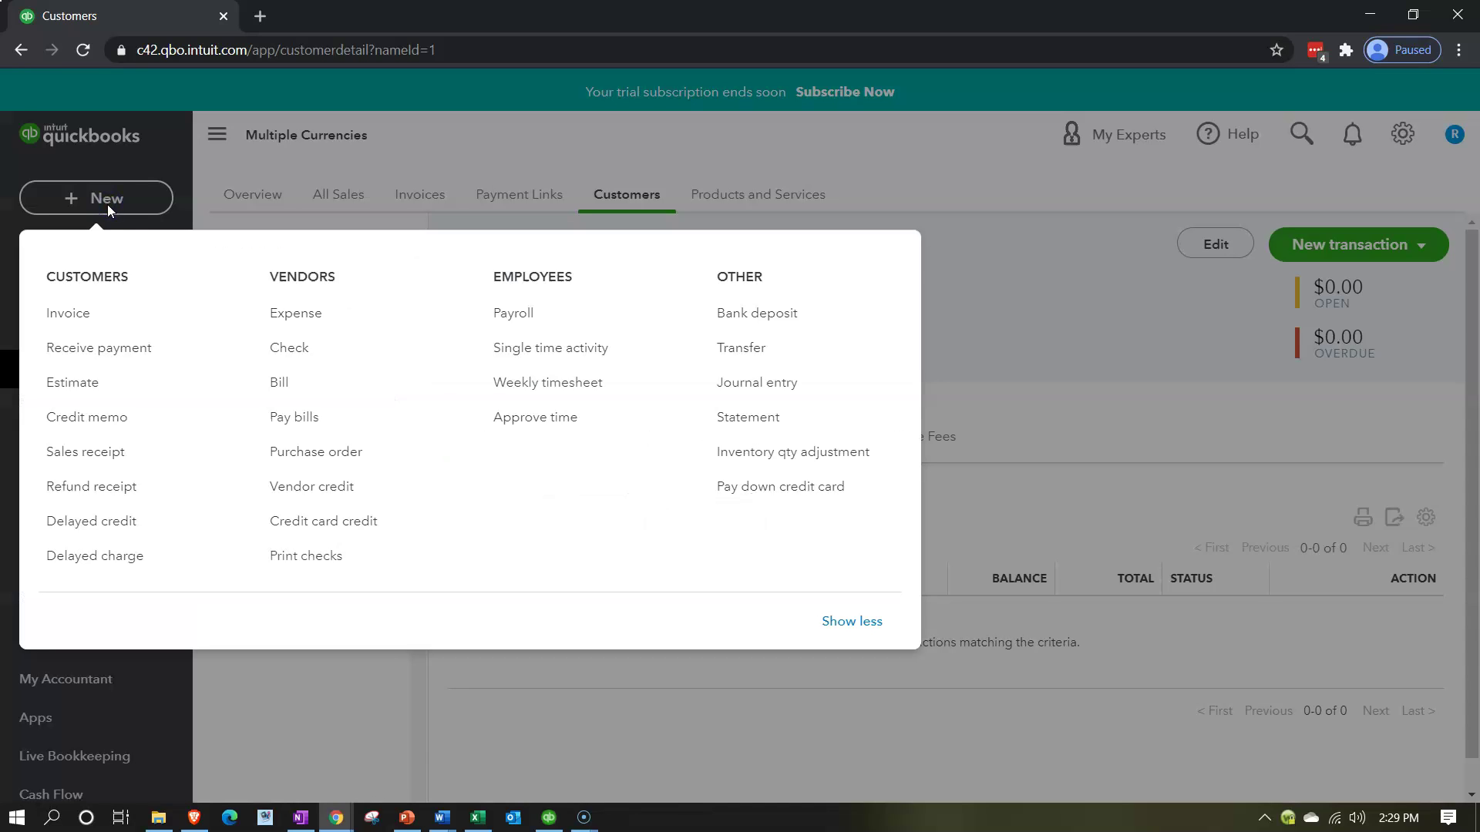
click(81, 320)
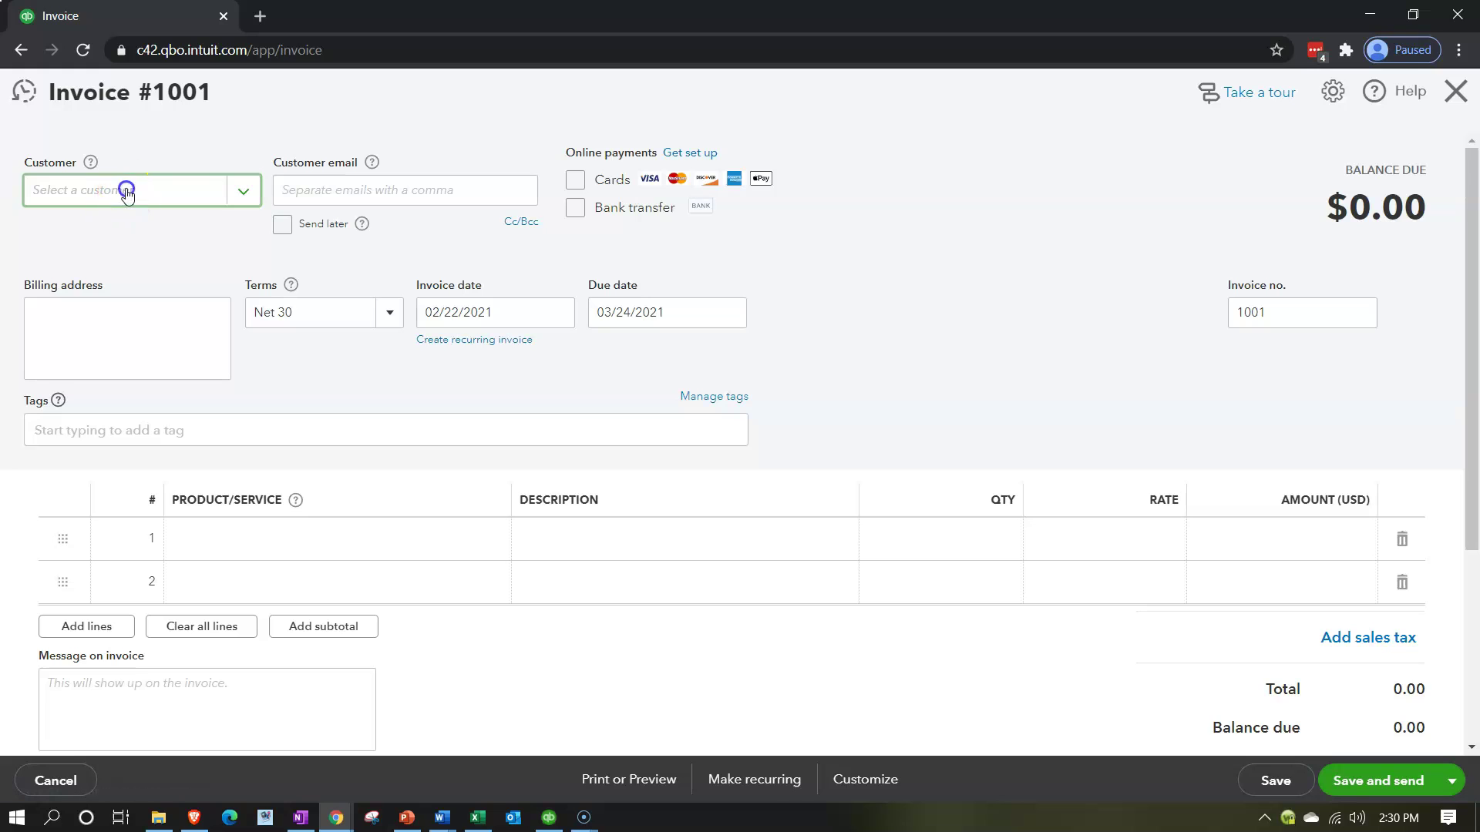
click(122, 190)
click(127, 274)
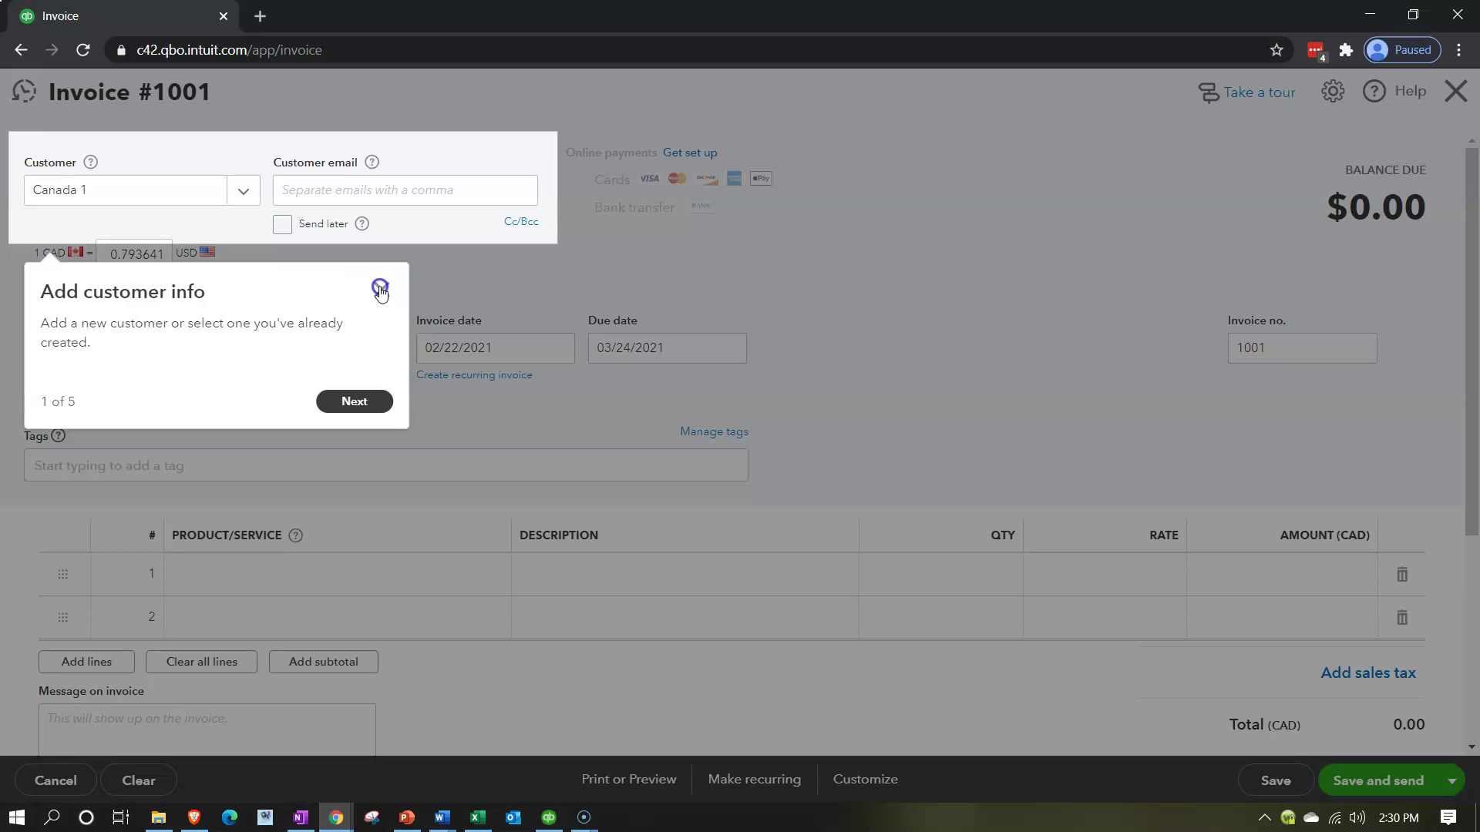
click(380, 287)
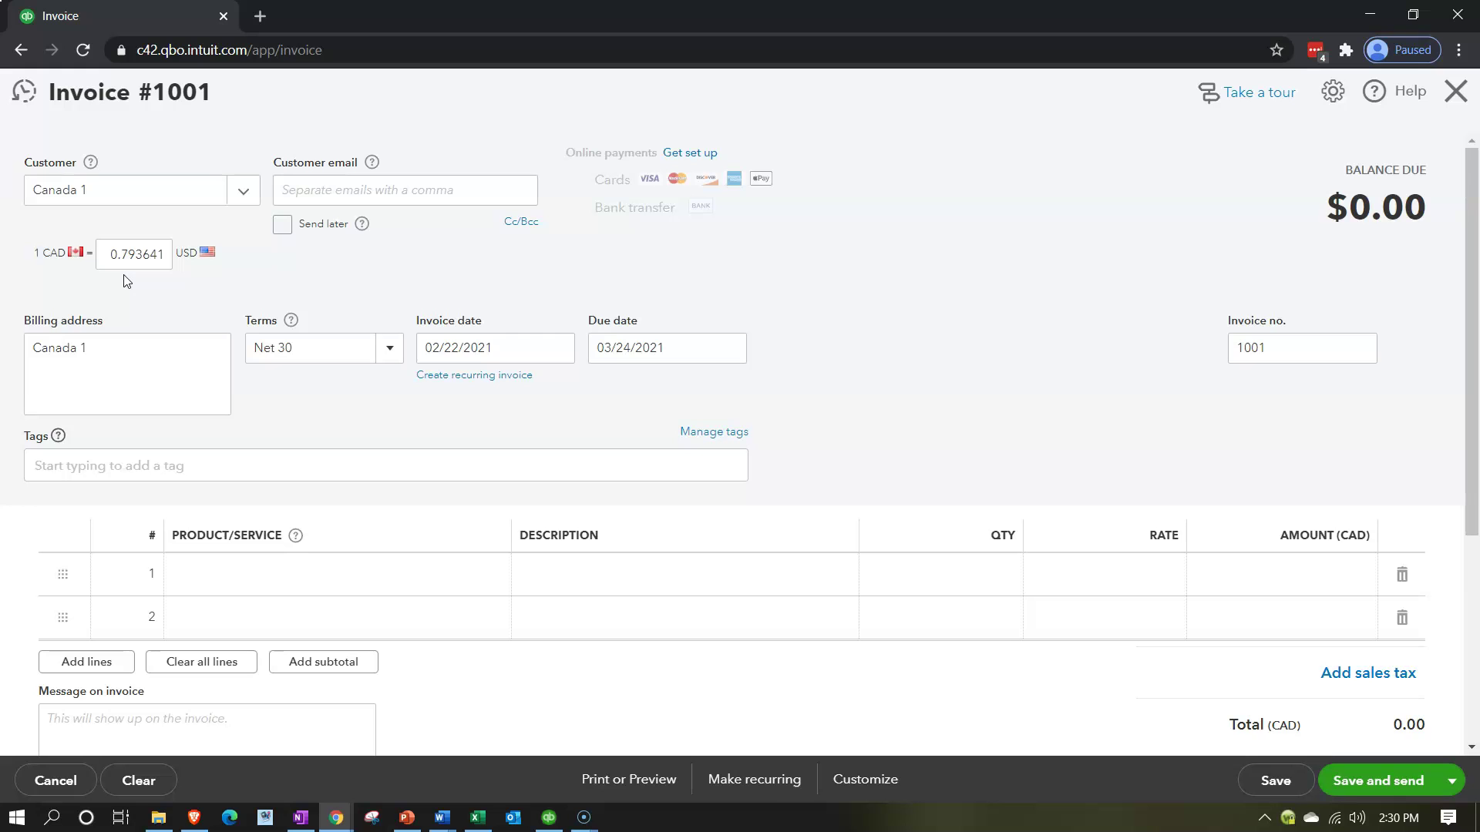
Switch to the Excel practice workbook and link F2 to the Accounts Receivable (CAD) account name in J13.
click(481, 817)
click(608, 598)
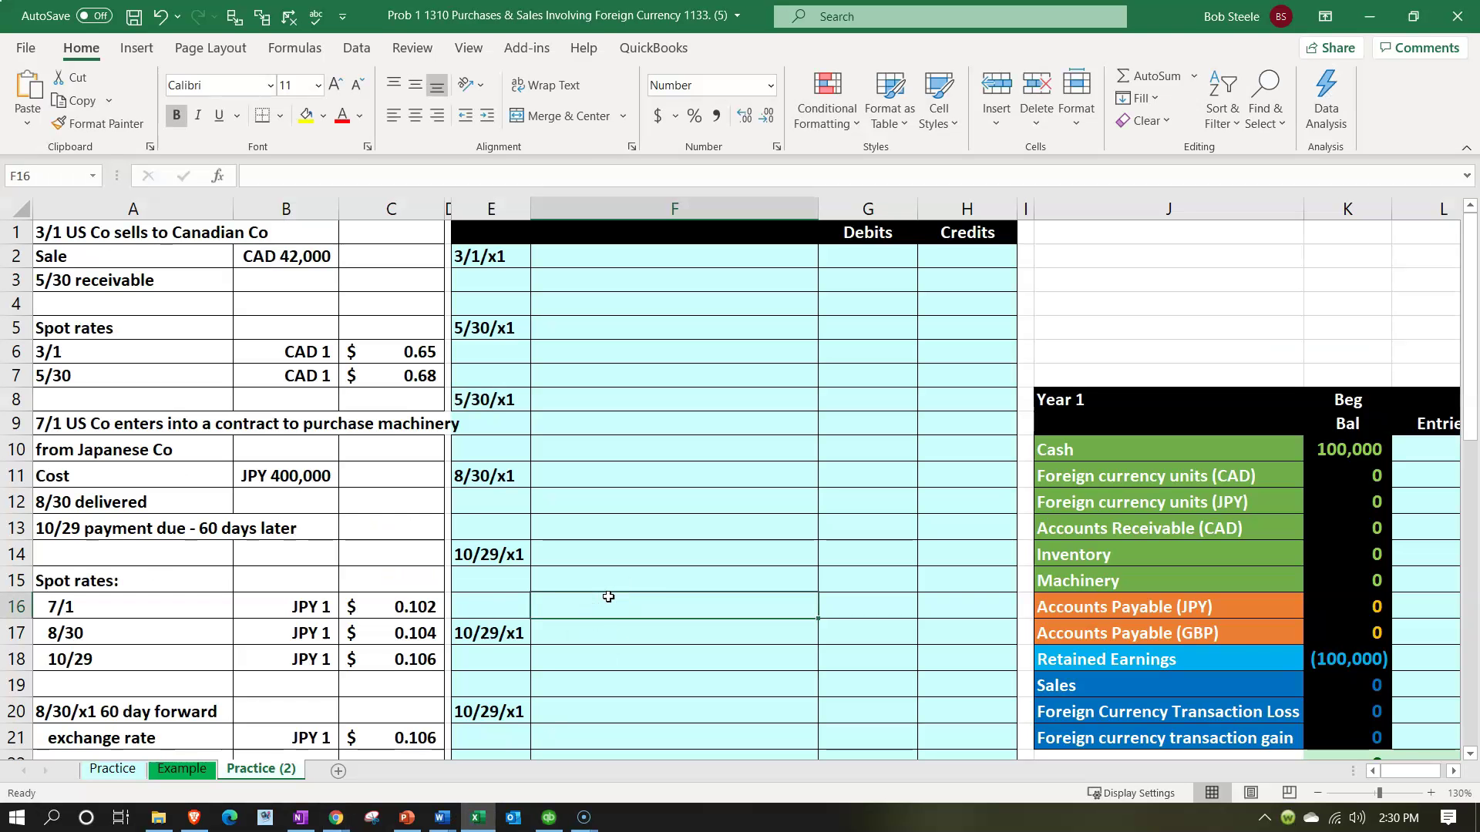
click(624, 598)
click(626, 265)
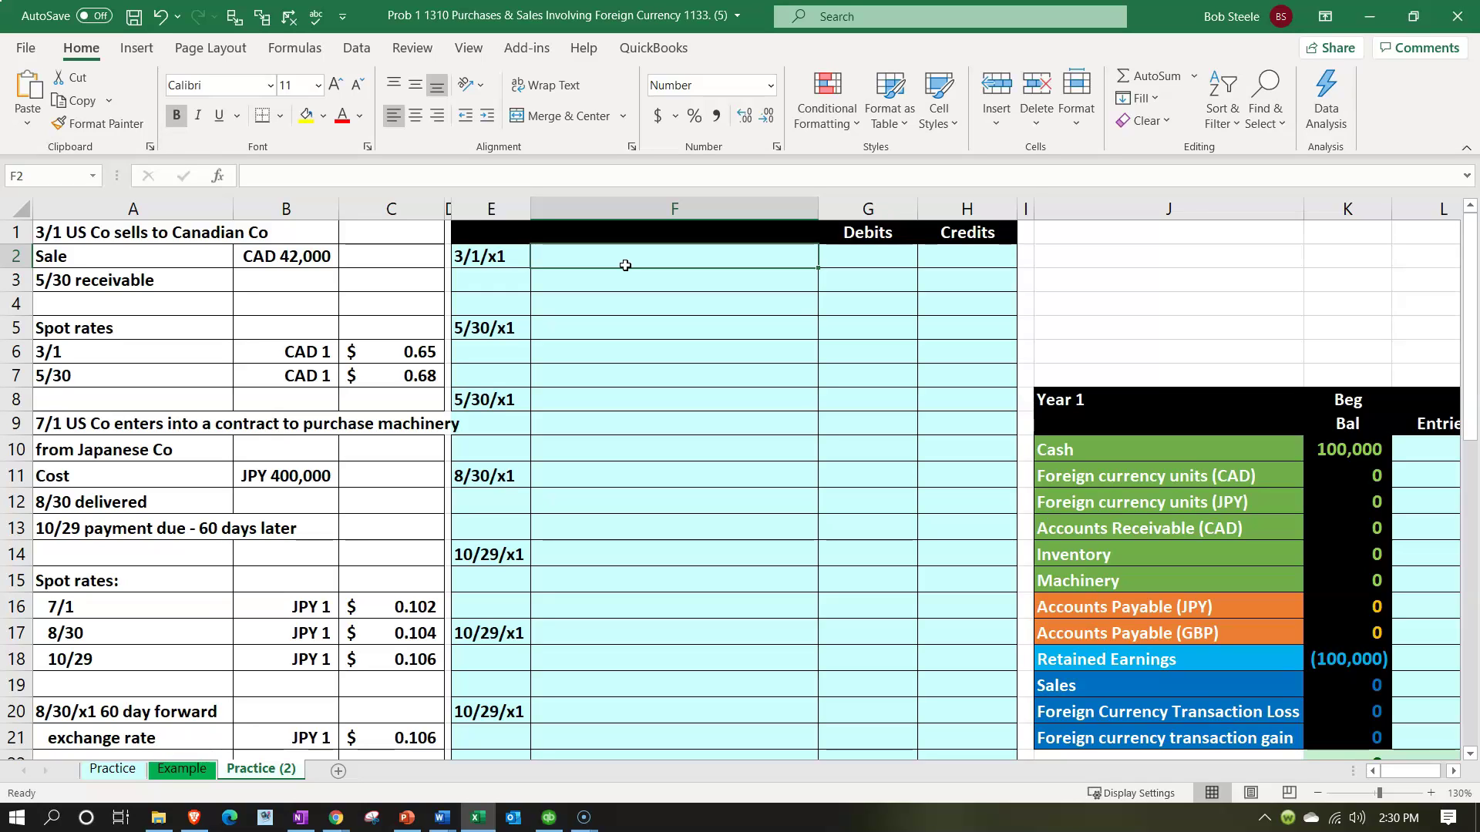
text(=)
key(Down)
key(Down)
key(Down)
key(Down)
key(Down)
key(Down)
key(Down)
key(Down)
key(Down)
key(Down)
key(Down)
key(Right)
key(Right)
key(Right)
key(Right)
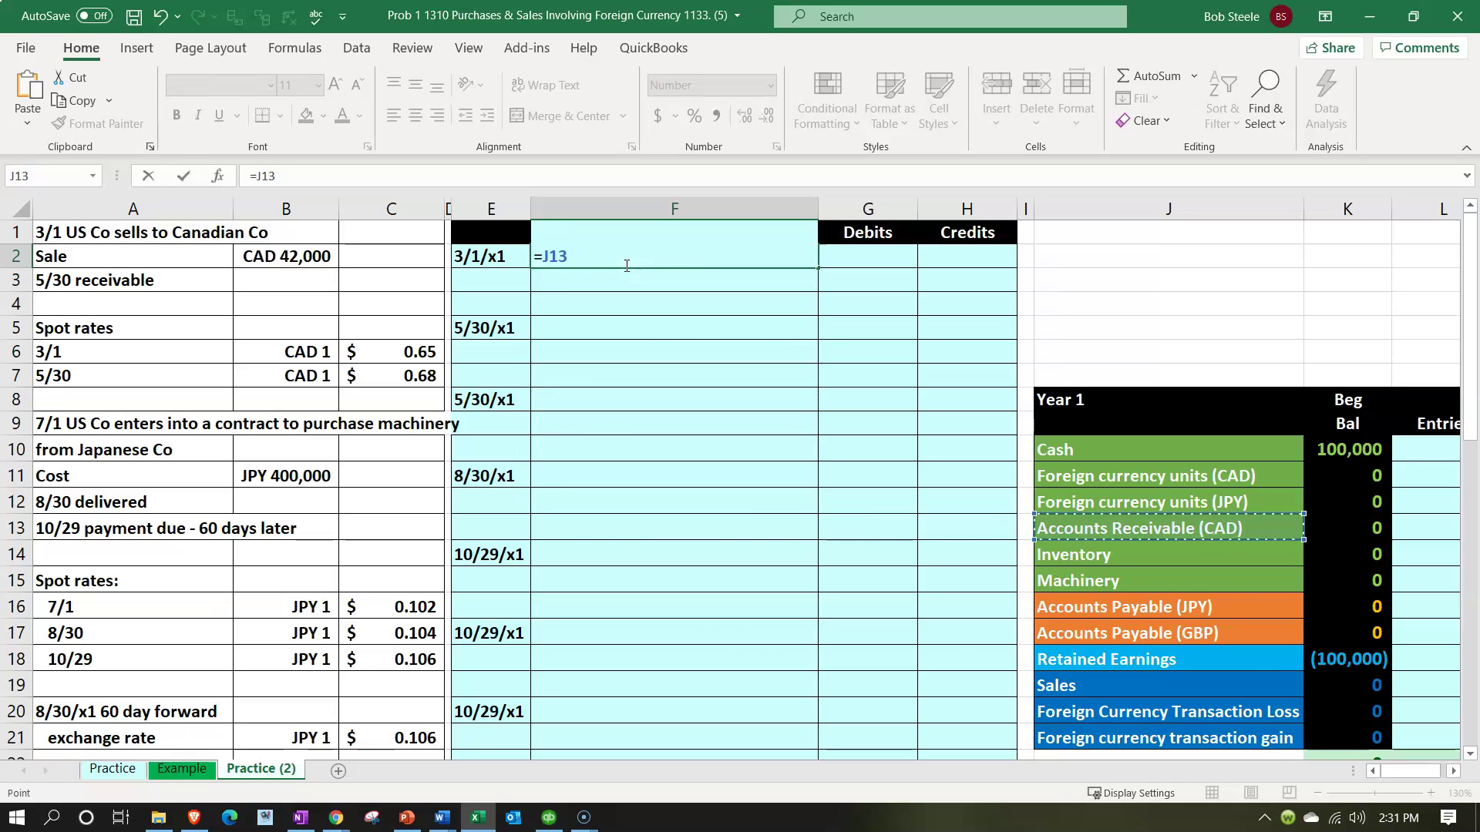
key(Return)
click(625, 283)
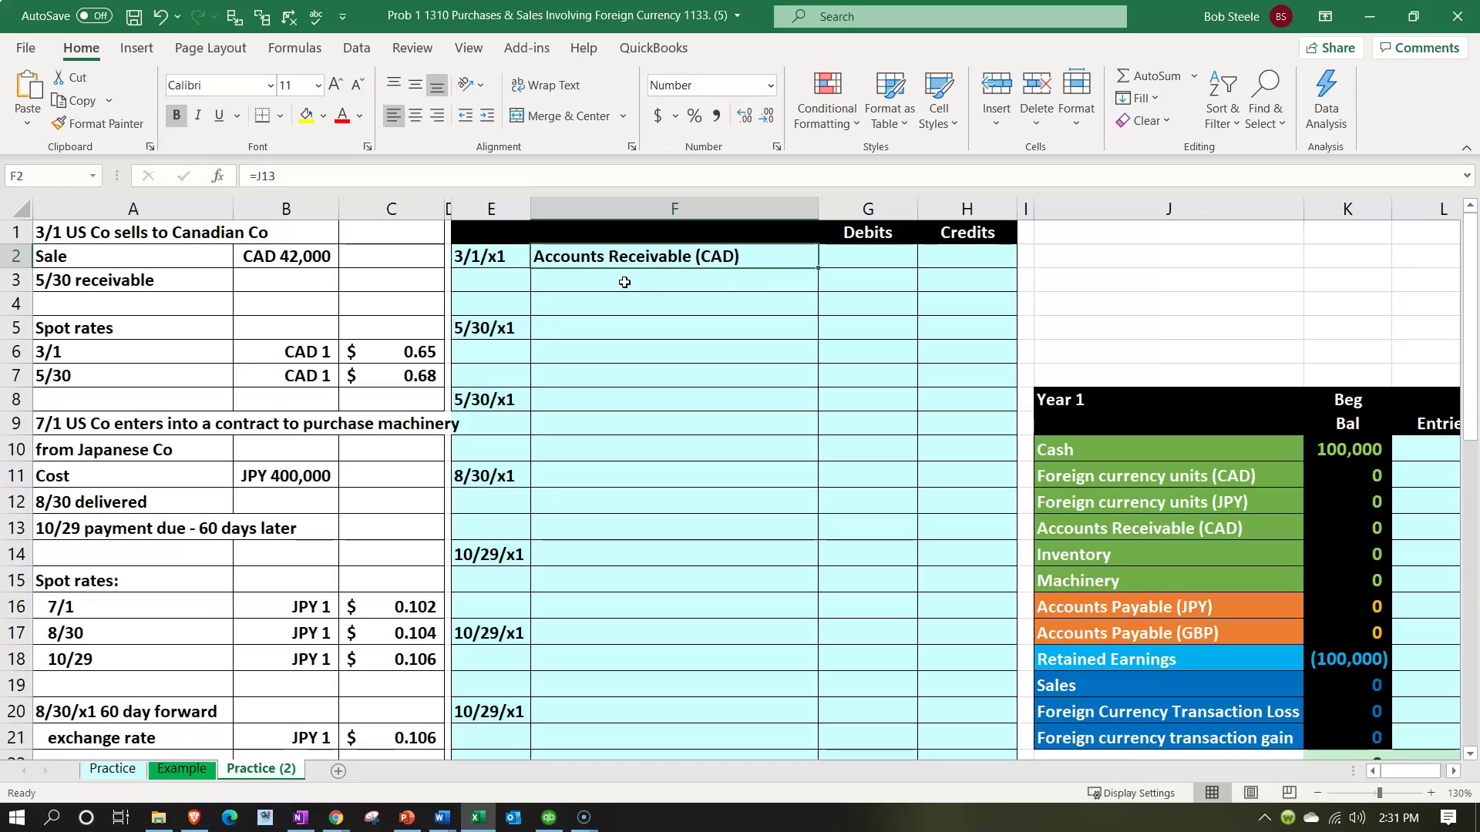
Link F3 to the Sales account name in the Year 1 account list as the entry's second line.
click(722, 276)
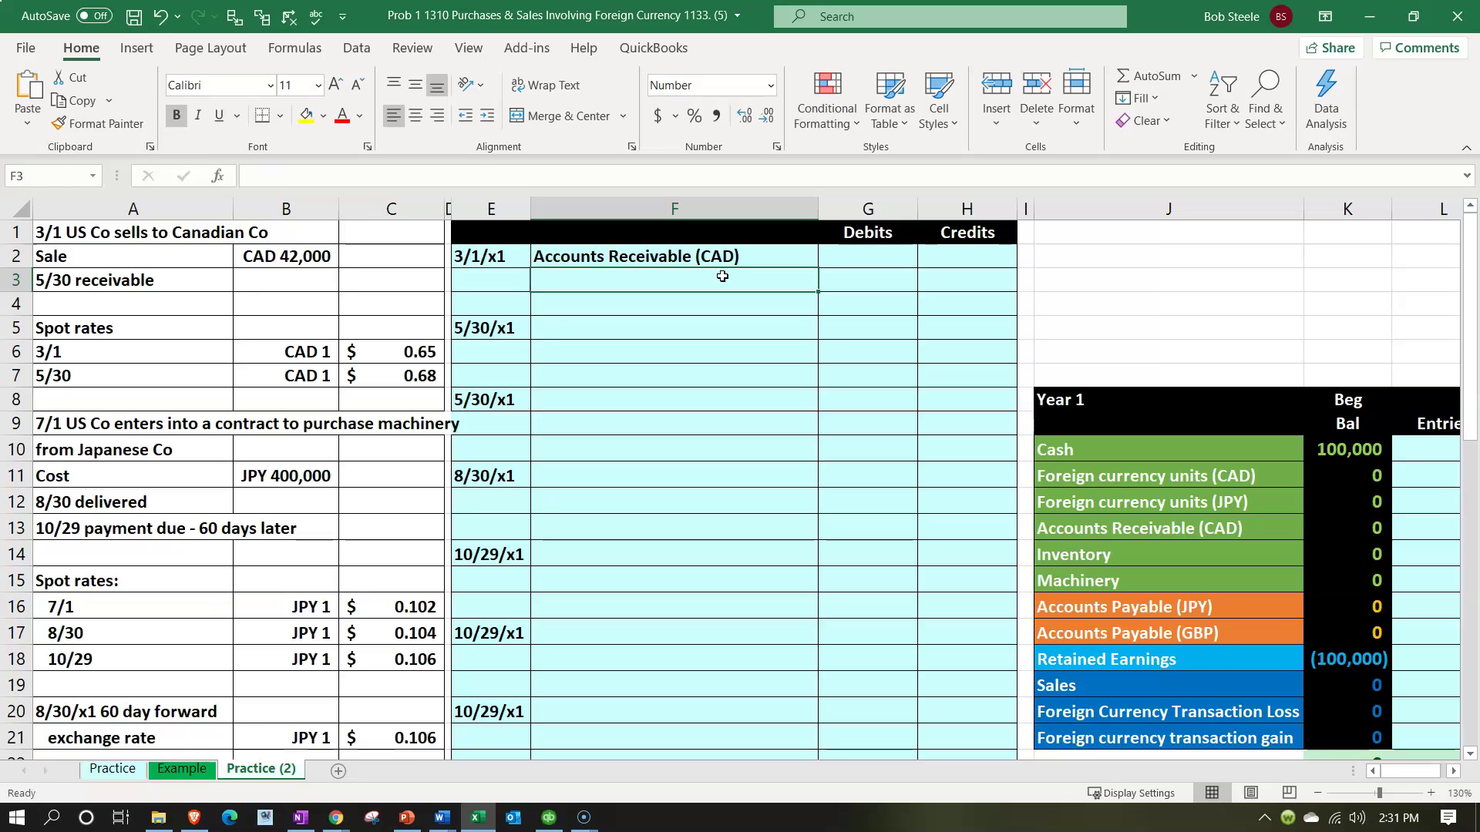
text(=)
key(Down)
key(Down)
key(Down)
key(Down)
key(Down)
key(Down)
key(Down)
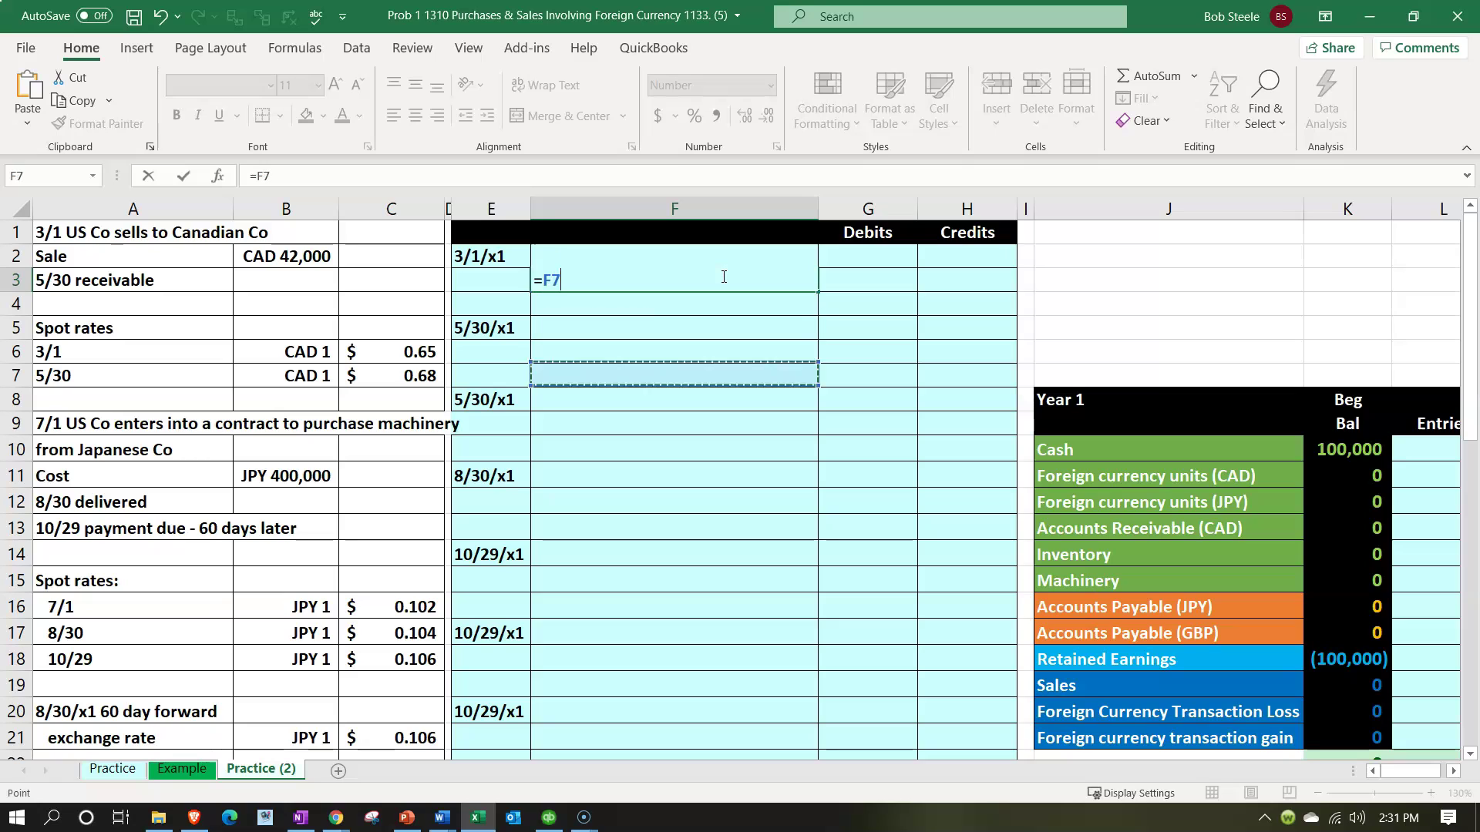
key(Down)
key(Down)
key(Down)
key(Down)
key(Down)
key(Down)
key(Right)
key(Right)
key(Right)
key(Right)
key(Down)
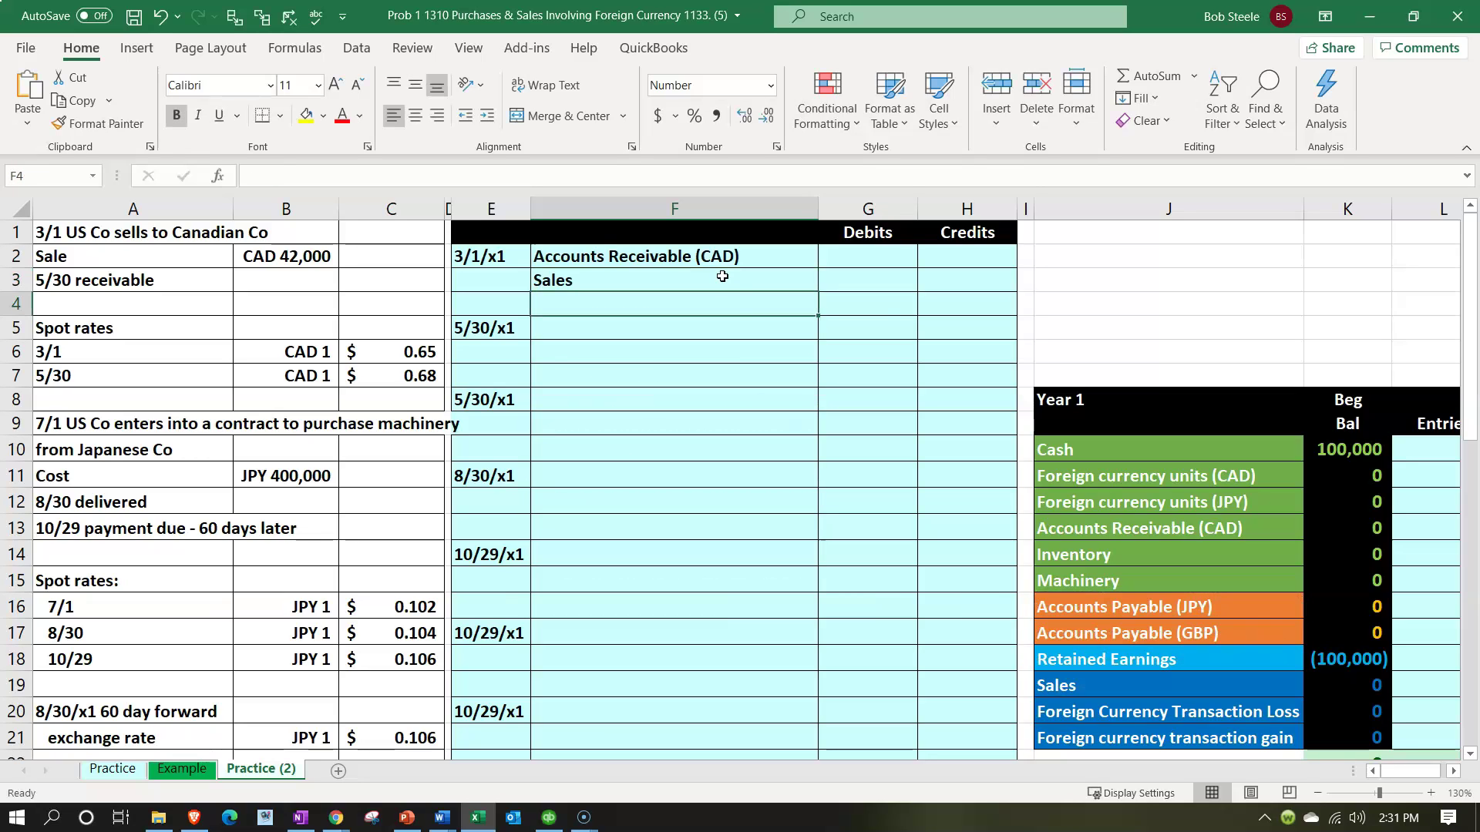
Review the CAD sale amount and the 3/1 spot rate used for converting it to US dollars.
key(Right)
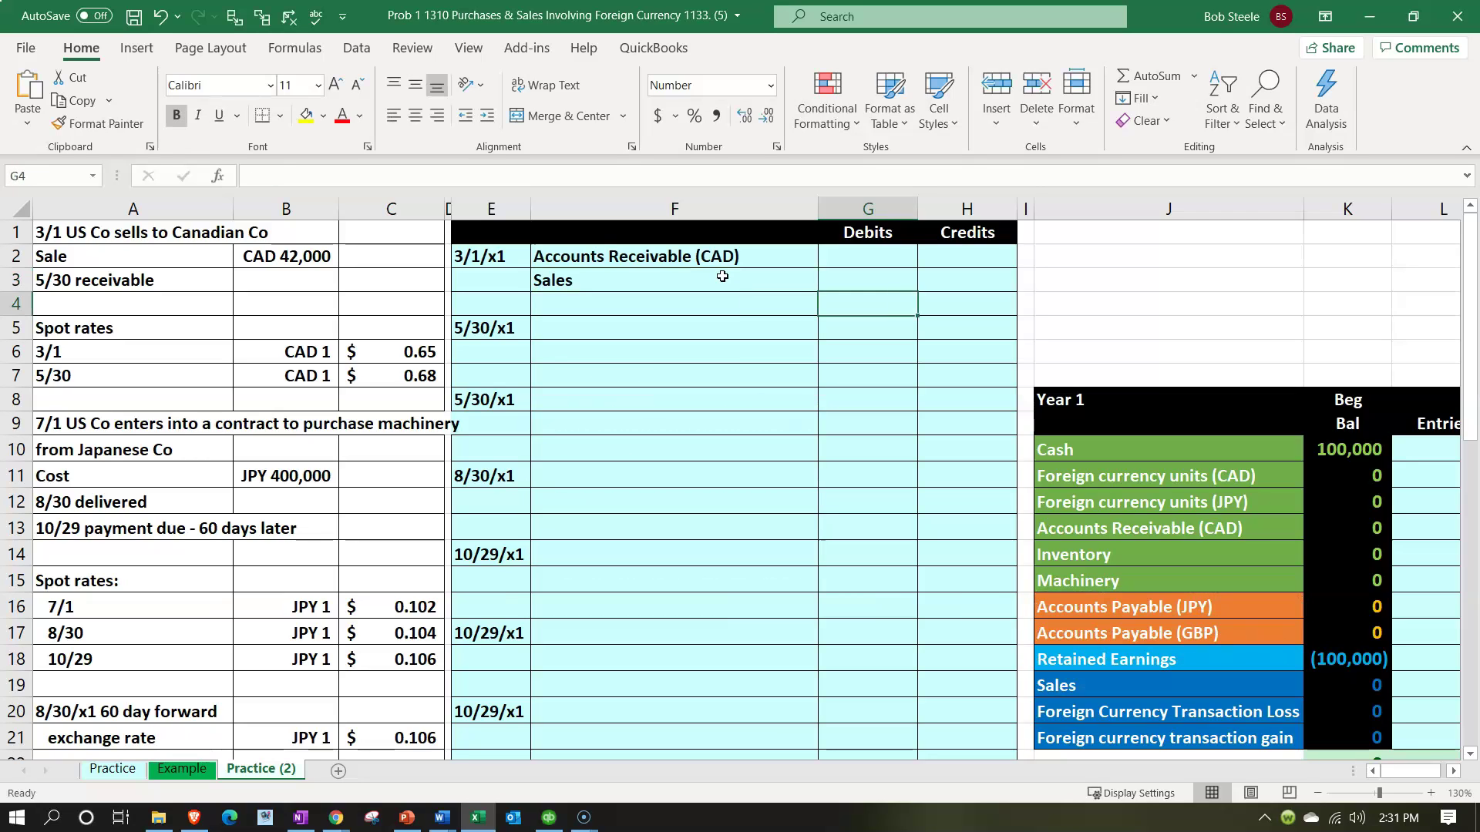
key(Up)
key(Up)
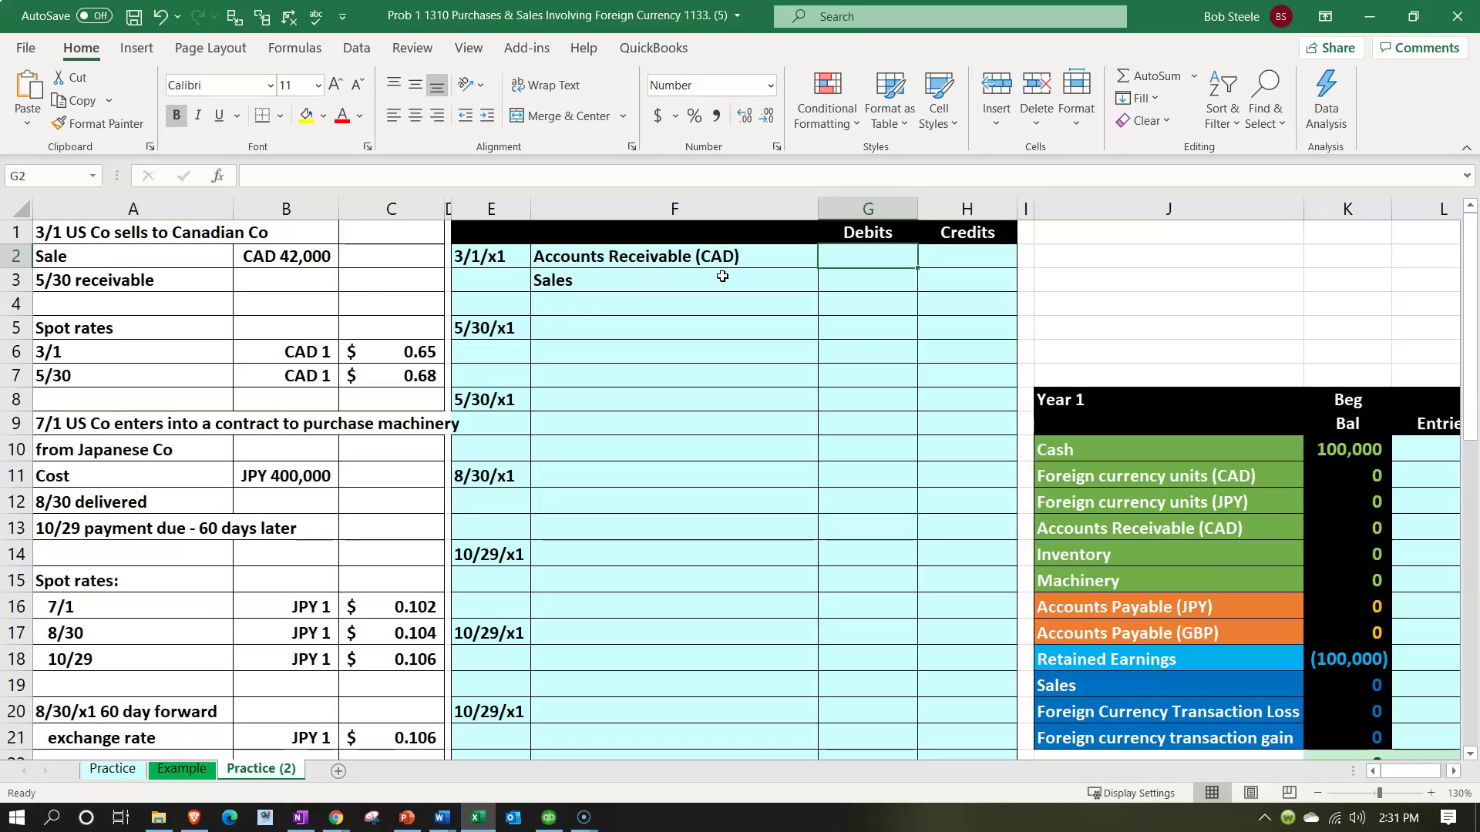
click(279, 256)
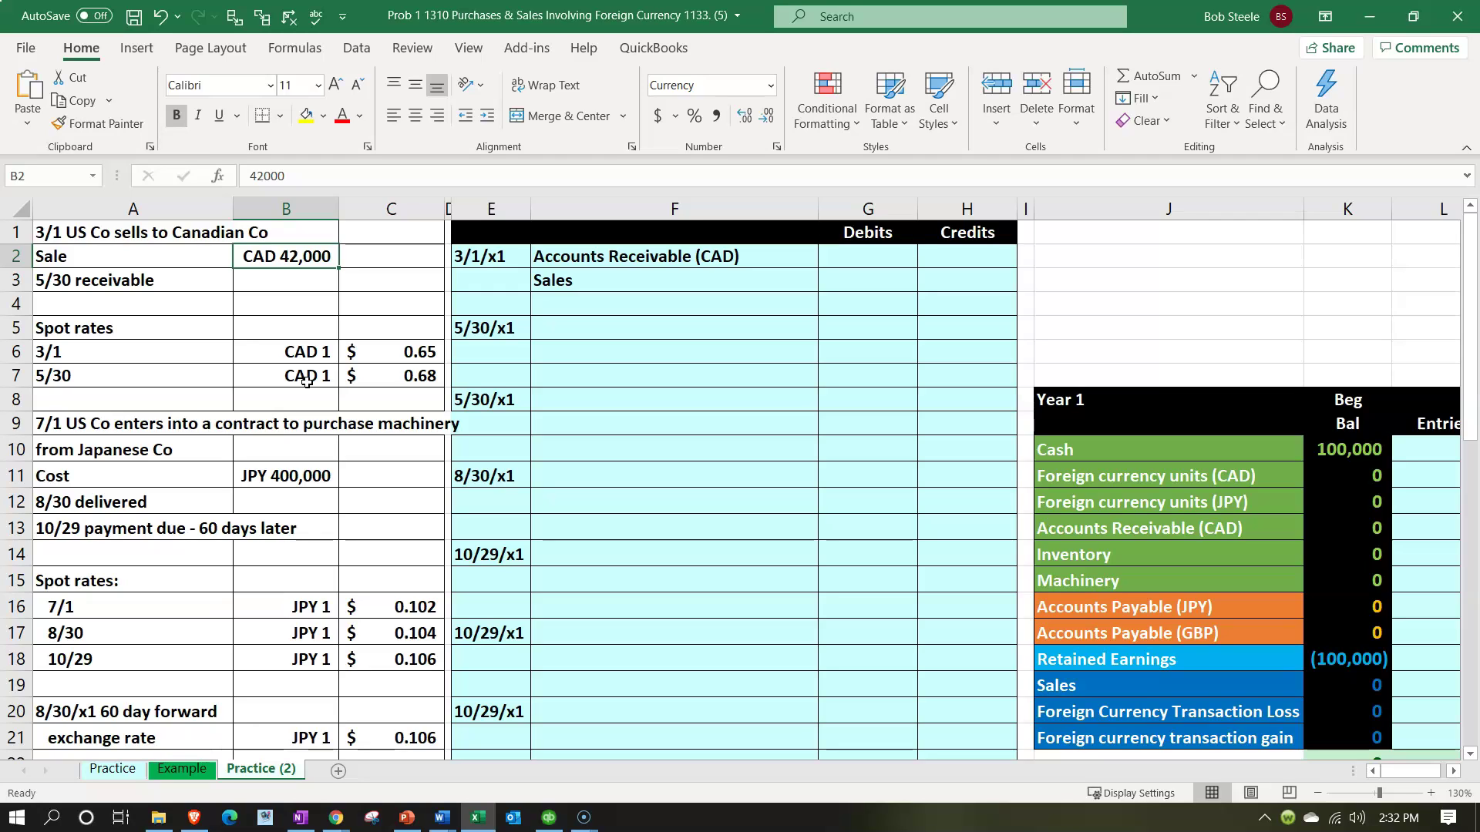
click(99, 328)
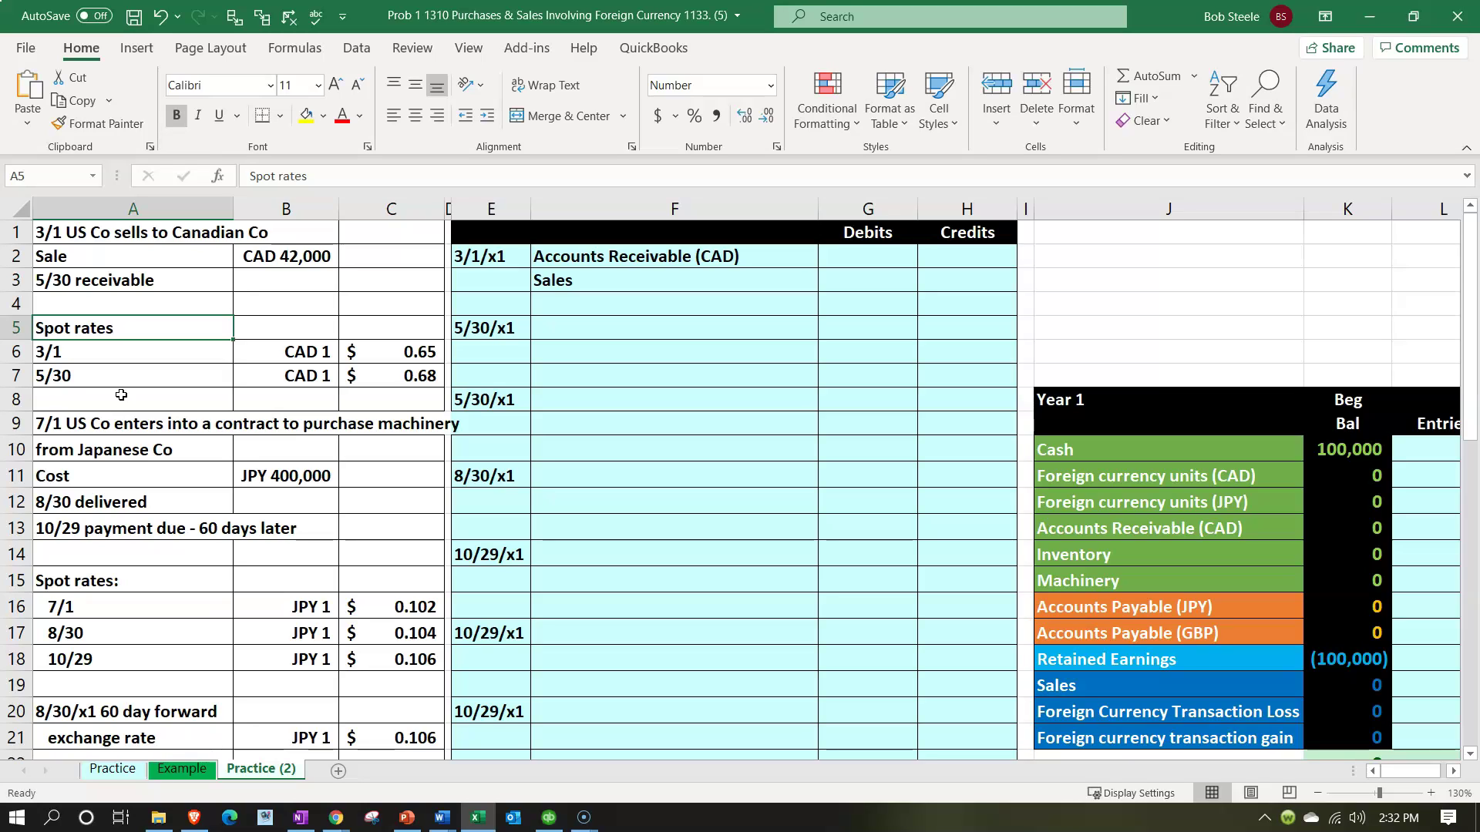
key(Down)
key(Right)
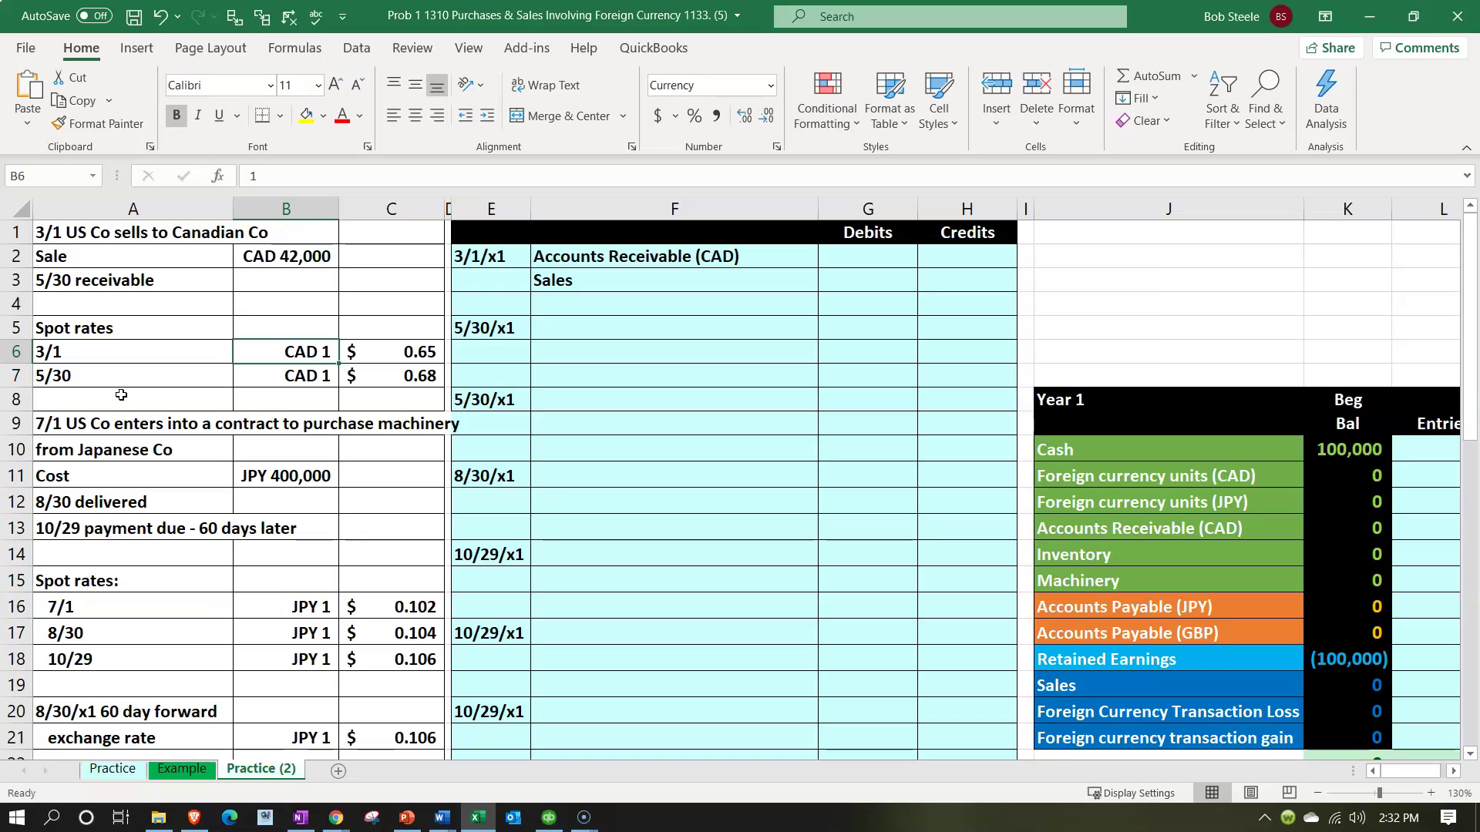
key(Right)
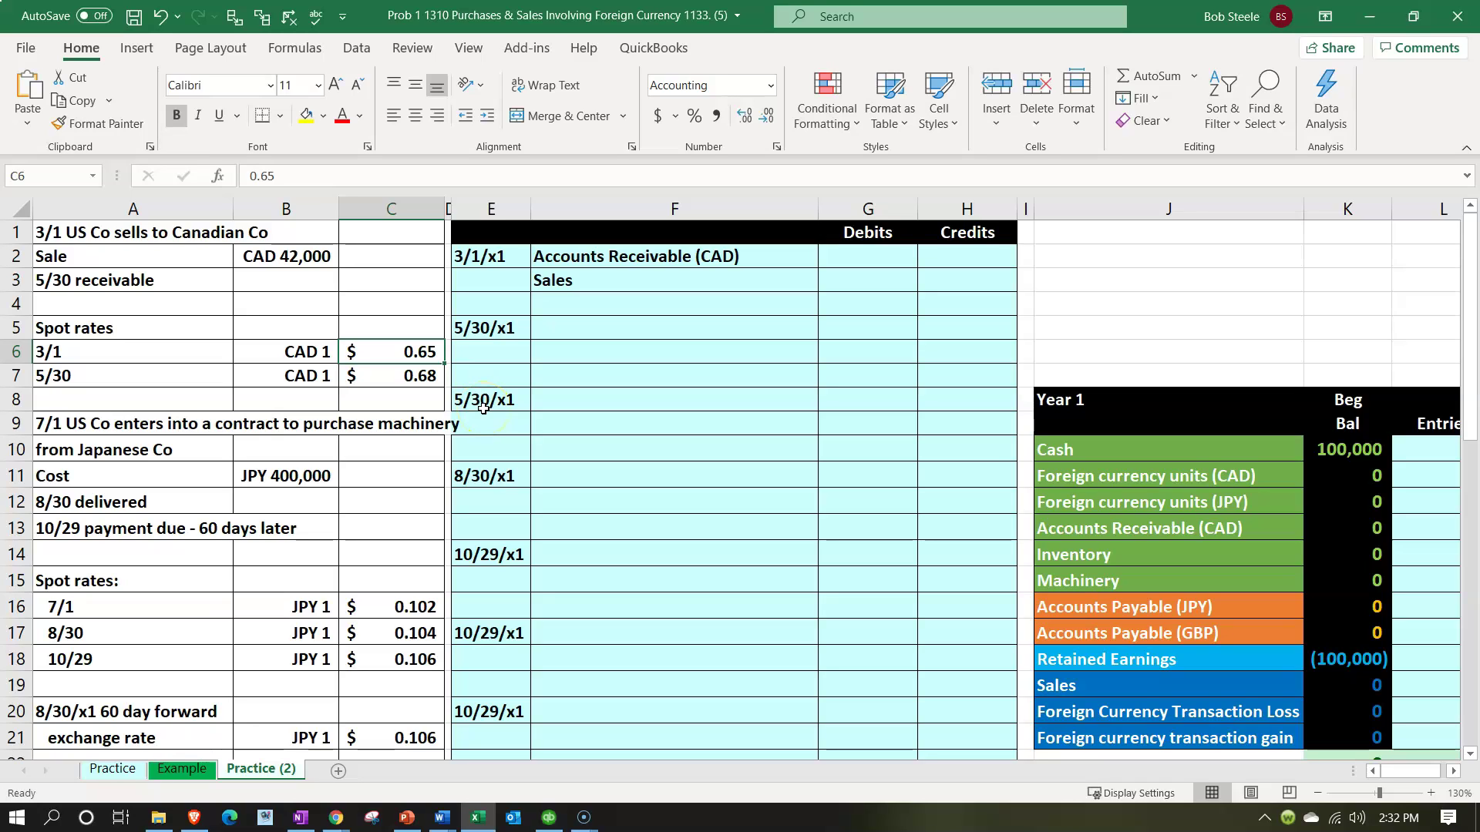
Calculate the Accounts Receivable debit in G2 as the CAD sale amount times the 3/1 spot rate, using =B2*C6.
key(Right)
key(Right)
key(Right)
key(Right)
key(Right)
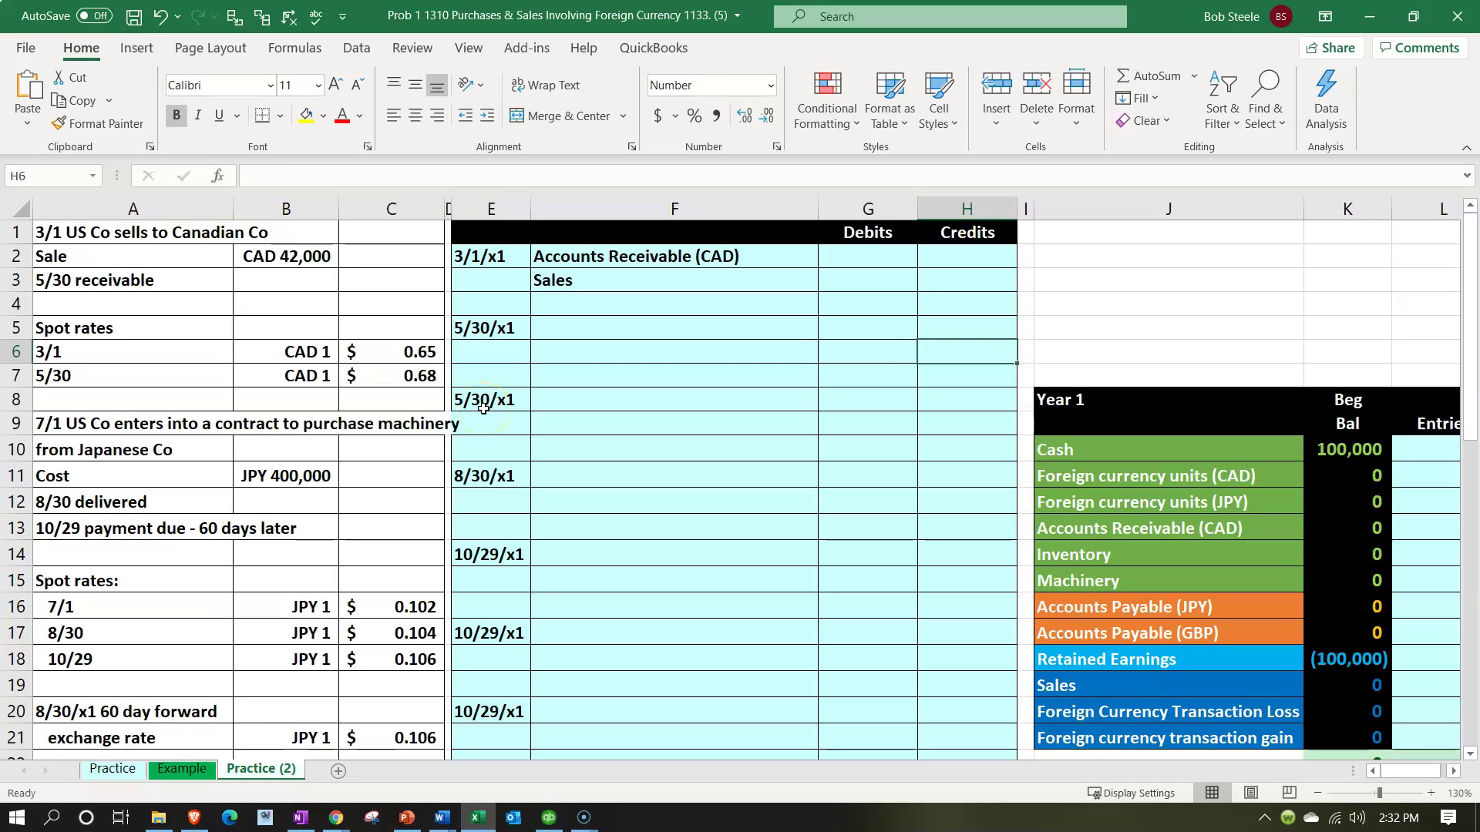
key(Up)
key(Up)
key(Up)
key(Left)
key(Up)
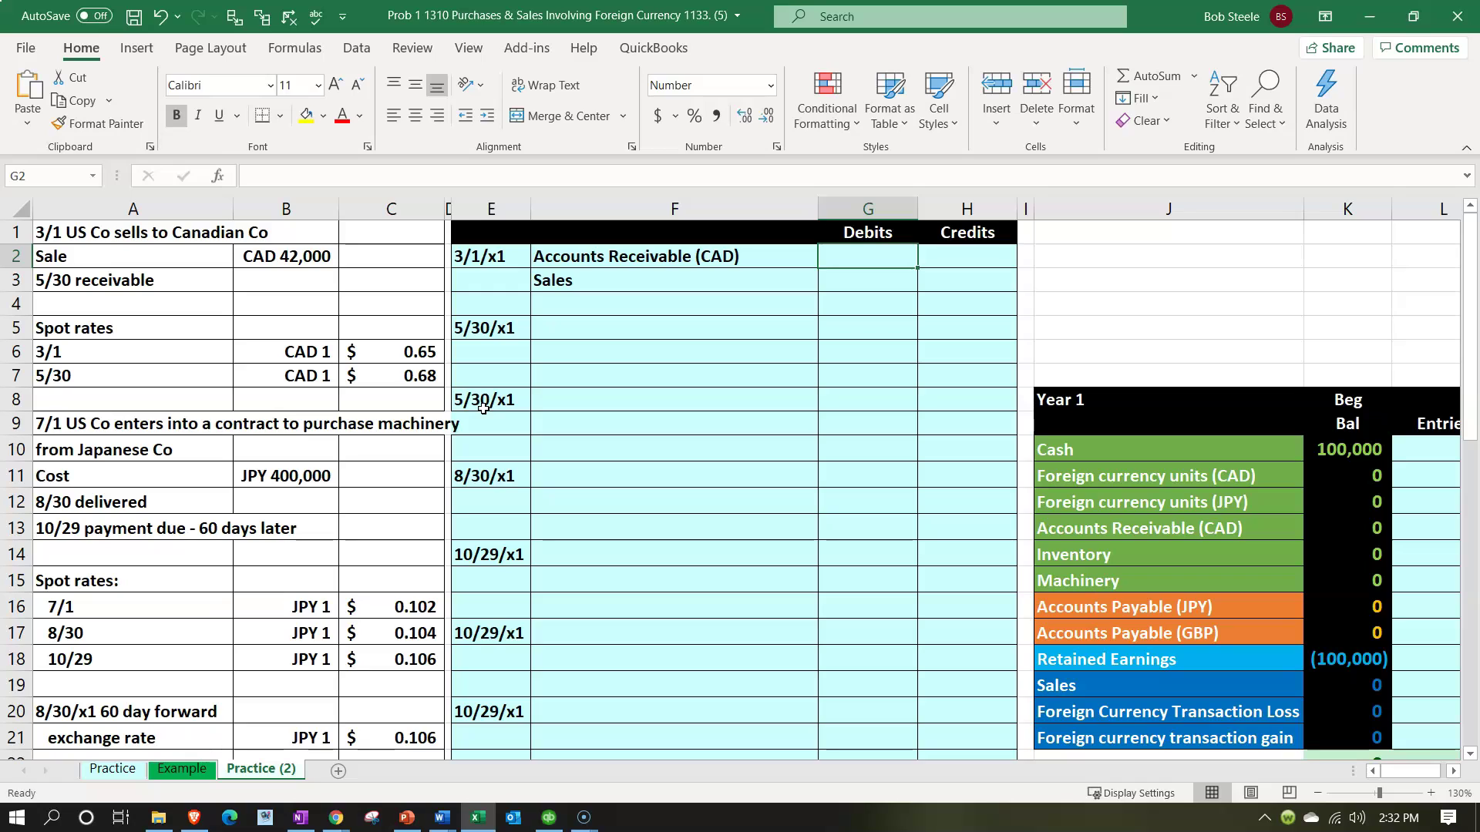
text(=)
key(Left)
key(Left)
key(Left)
key(Left)
key(Left)
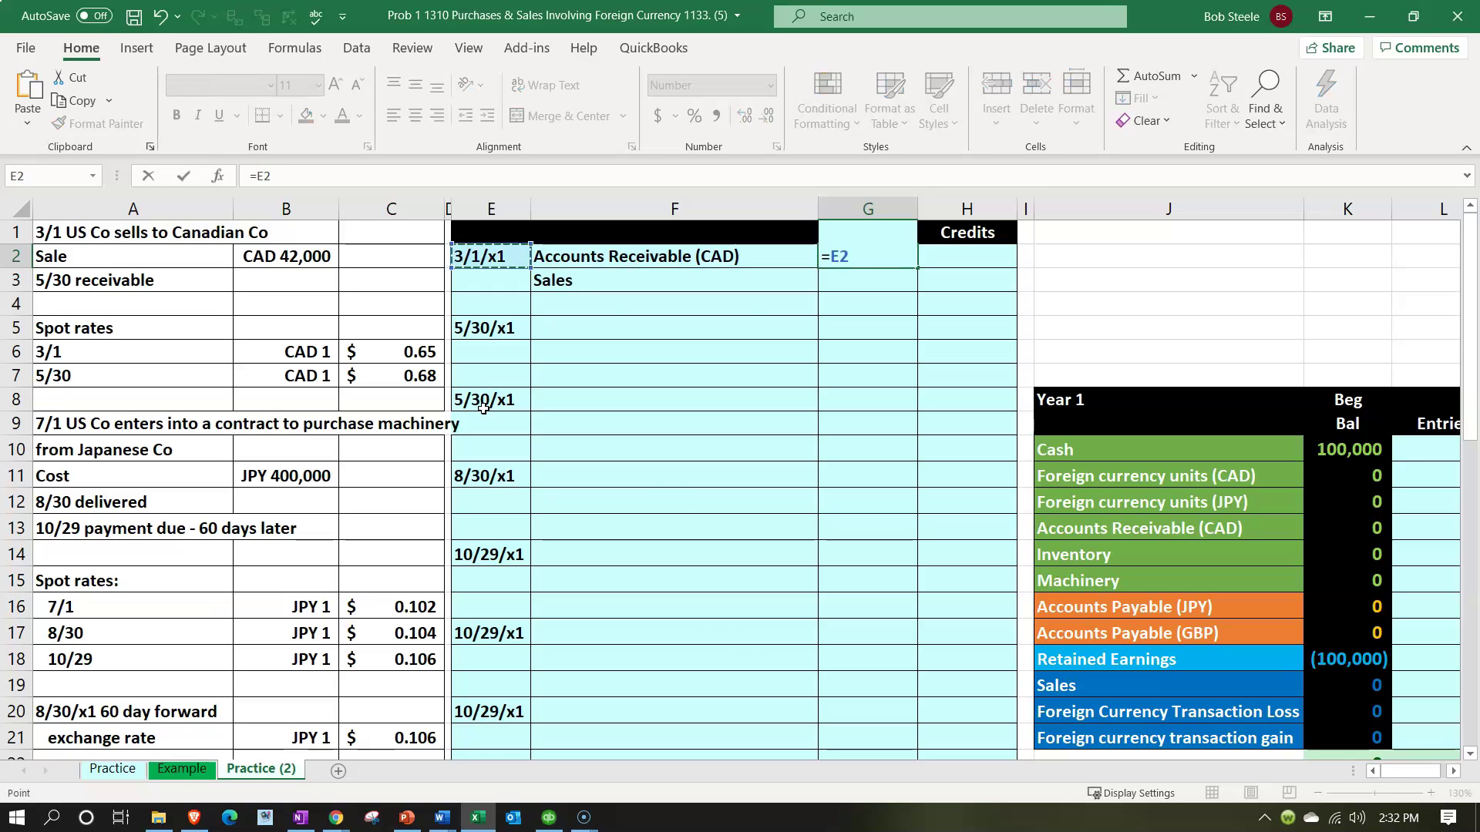
text(*)
key(Down)
key(Down)
key(Left)
key(Left)
key(Left)
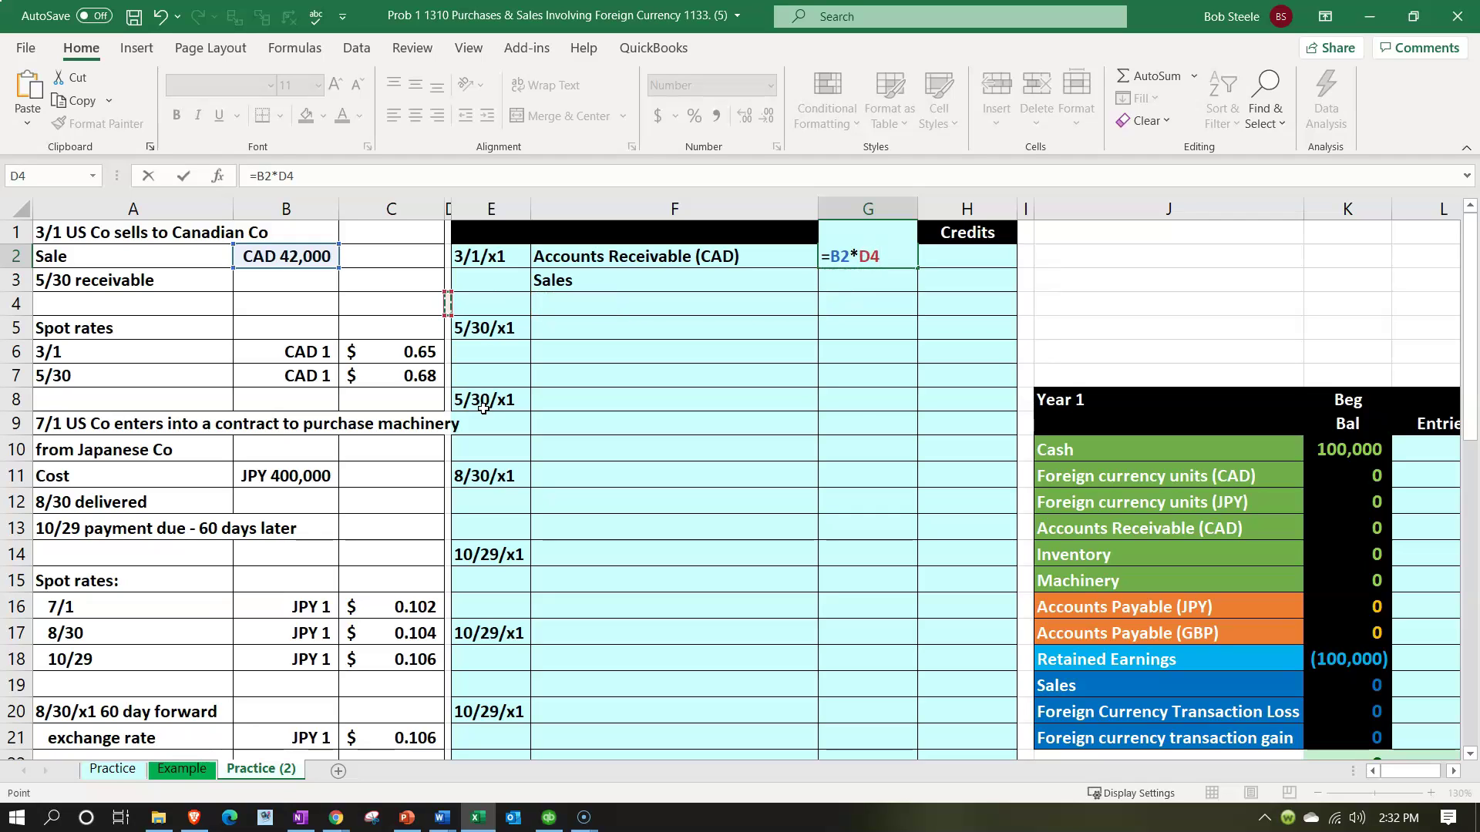
key(Down)
key(Left)
key(Down)
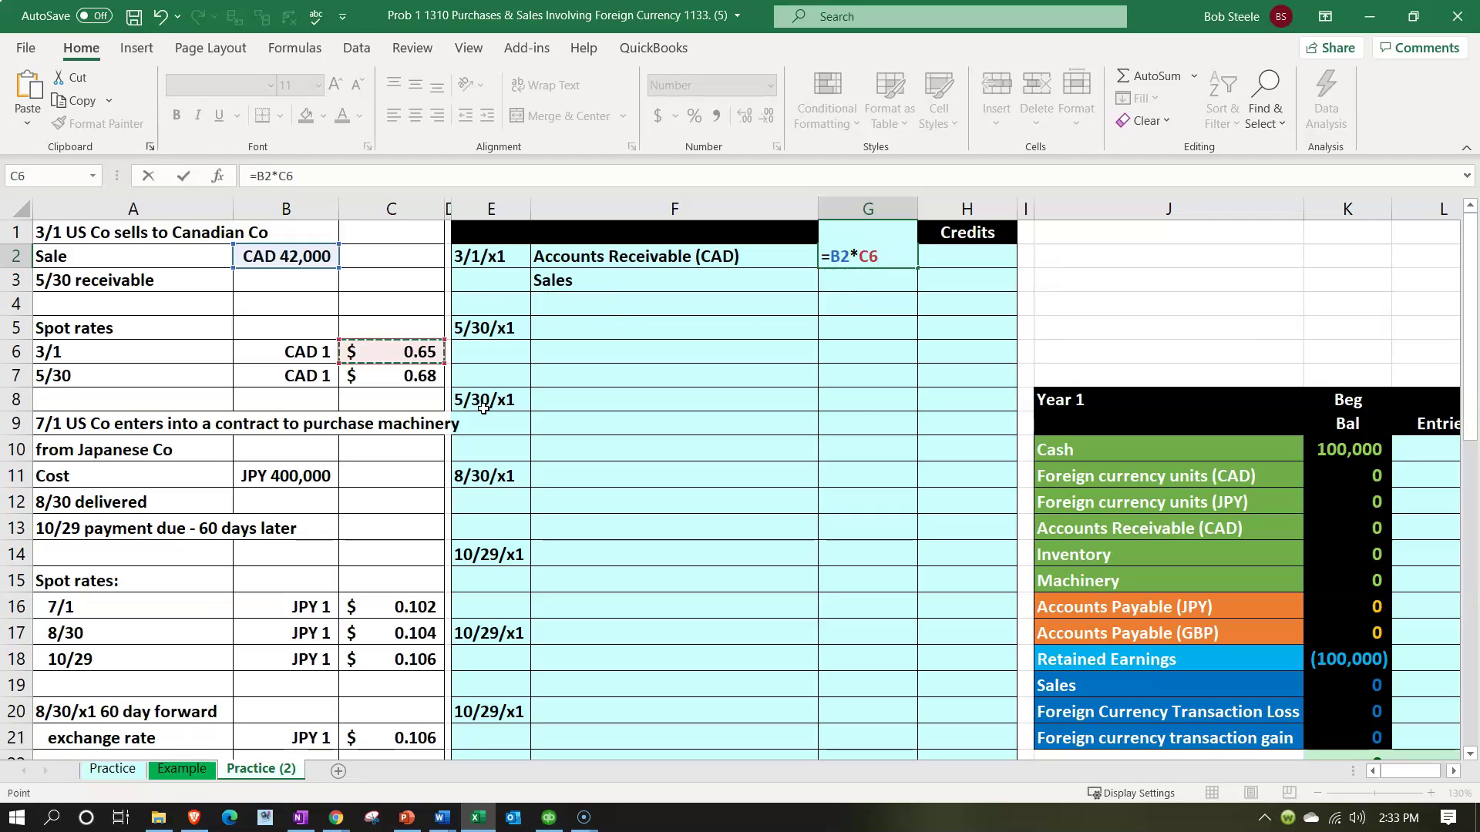
key(Return)
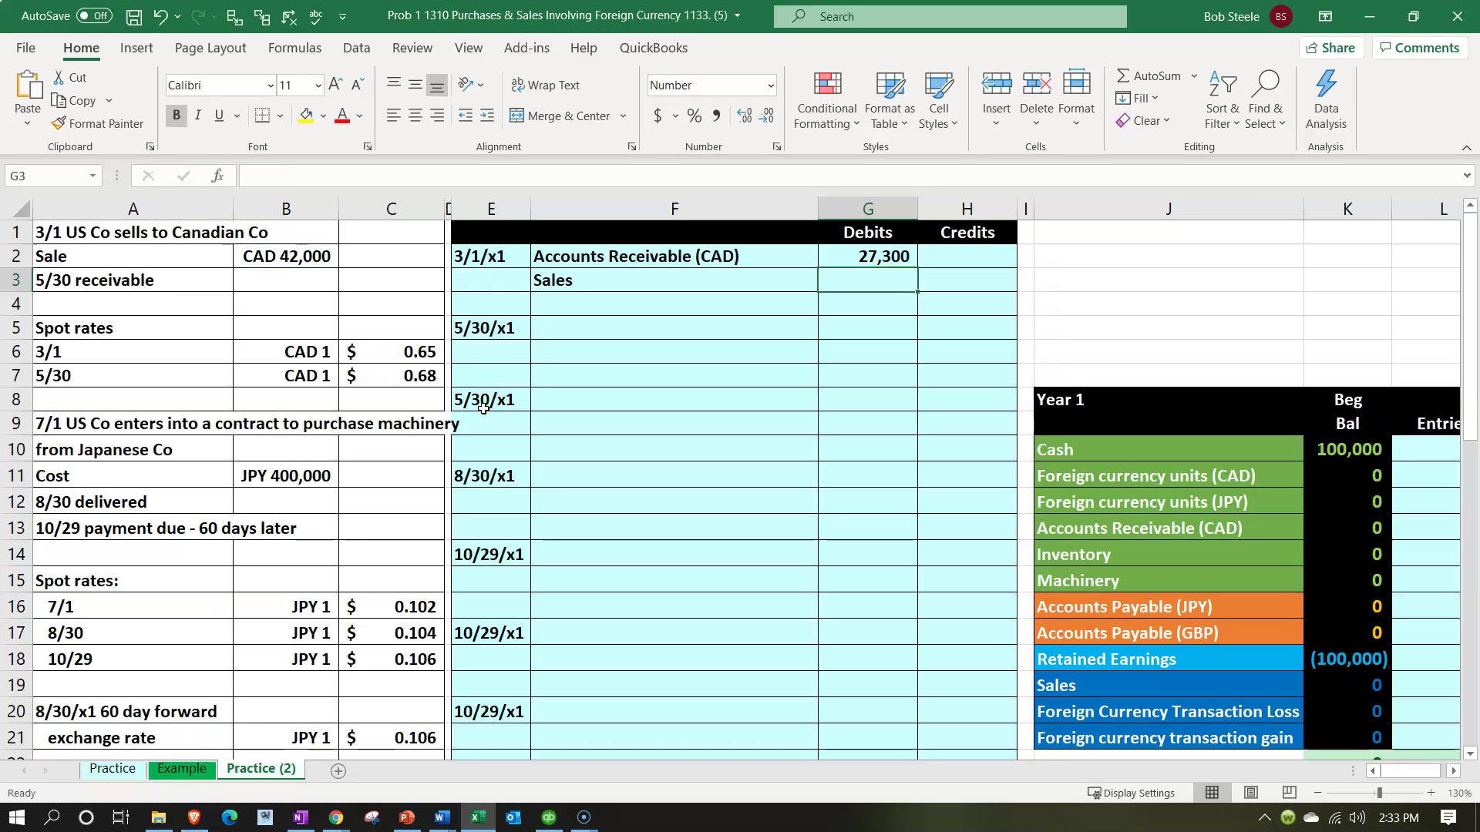
Enter the Sales credit in H3 as the negative of the G2 debit, using -G2.
key(Right)
text(-g2)
key(Return)
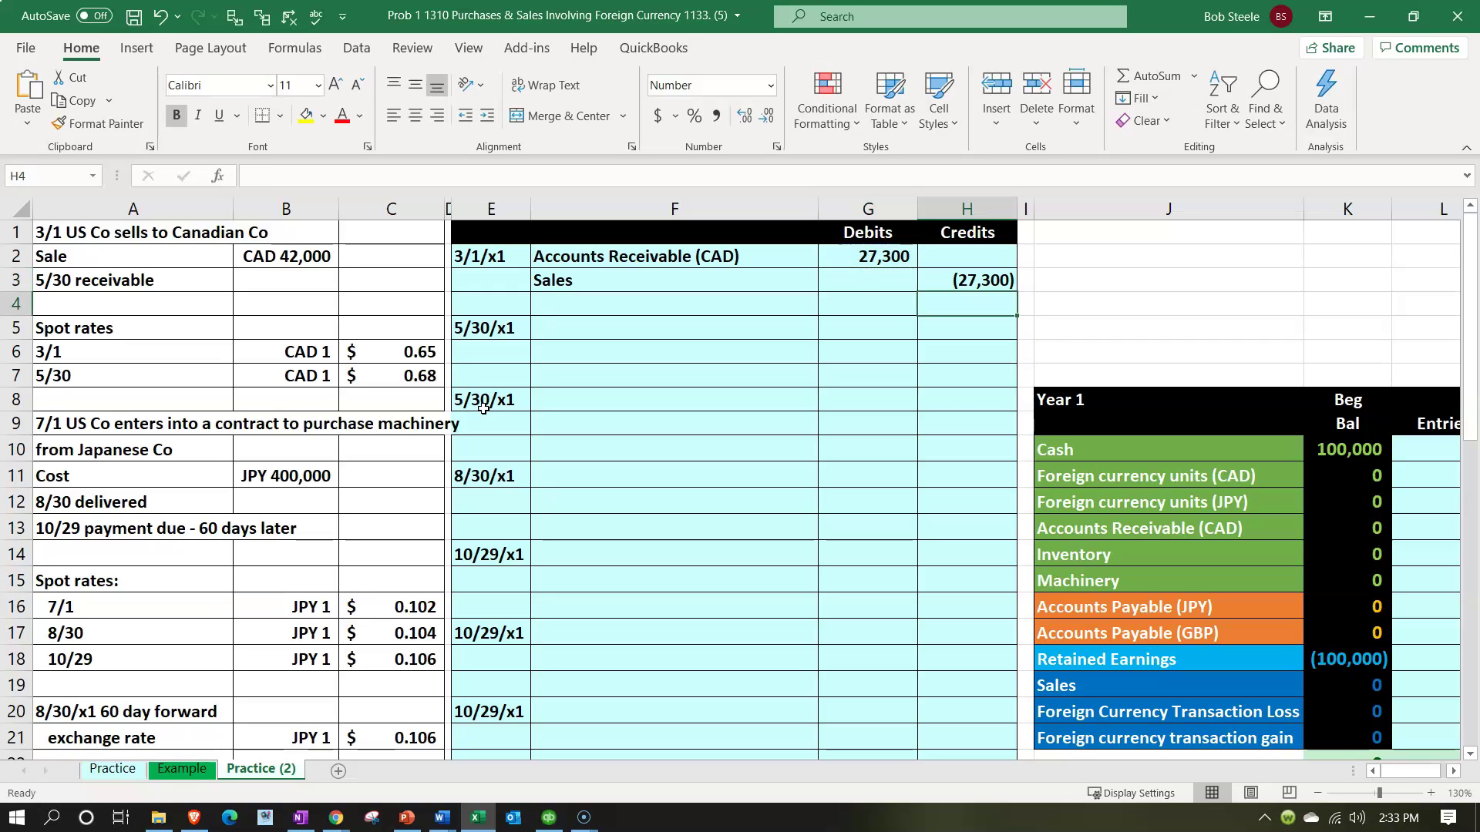
Examine the beginning balances in the Year 1 account list, including Cash and Retained Earnings, before posting the sale.
key(Down)
key(Down)
key(Down)
key(Down)
key(Down)
key(Down)
key(Down)
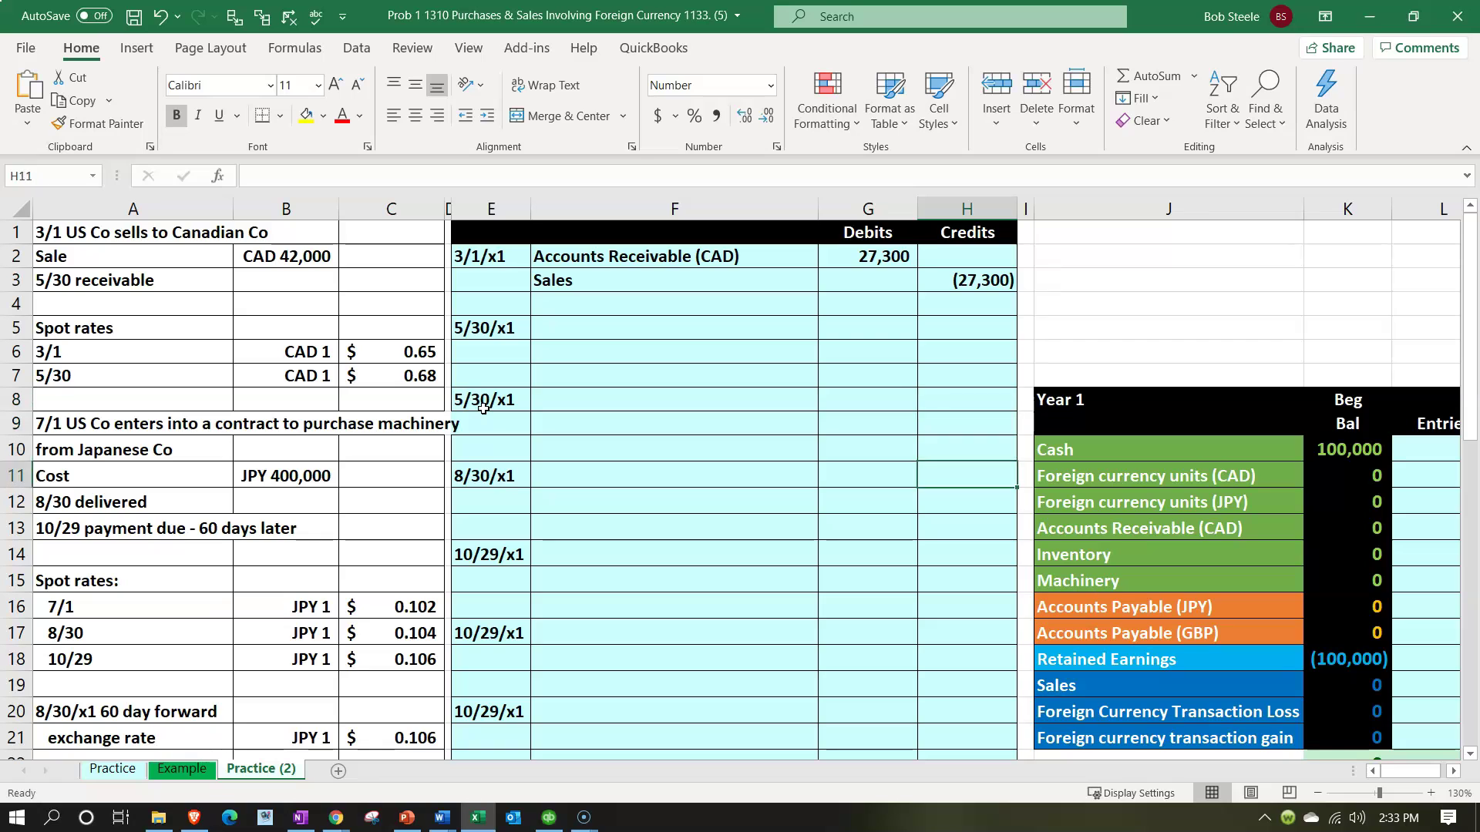
key(Right)
key(Right)
key(Right)
key(Right)
key(Right)
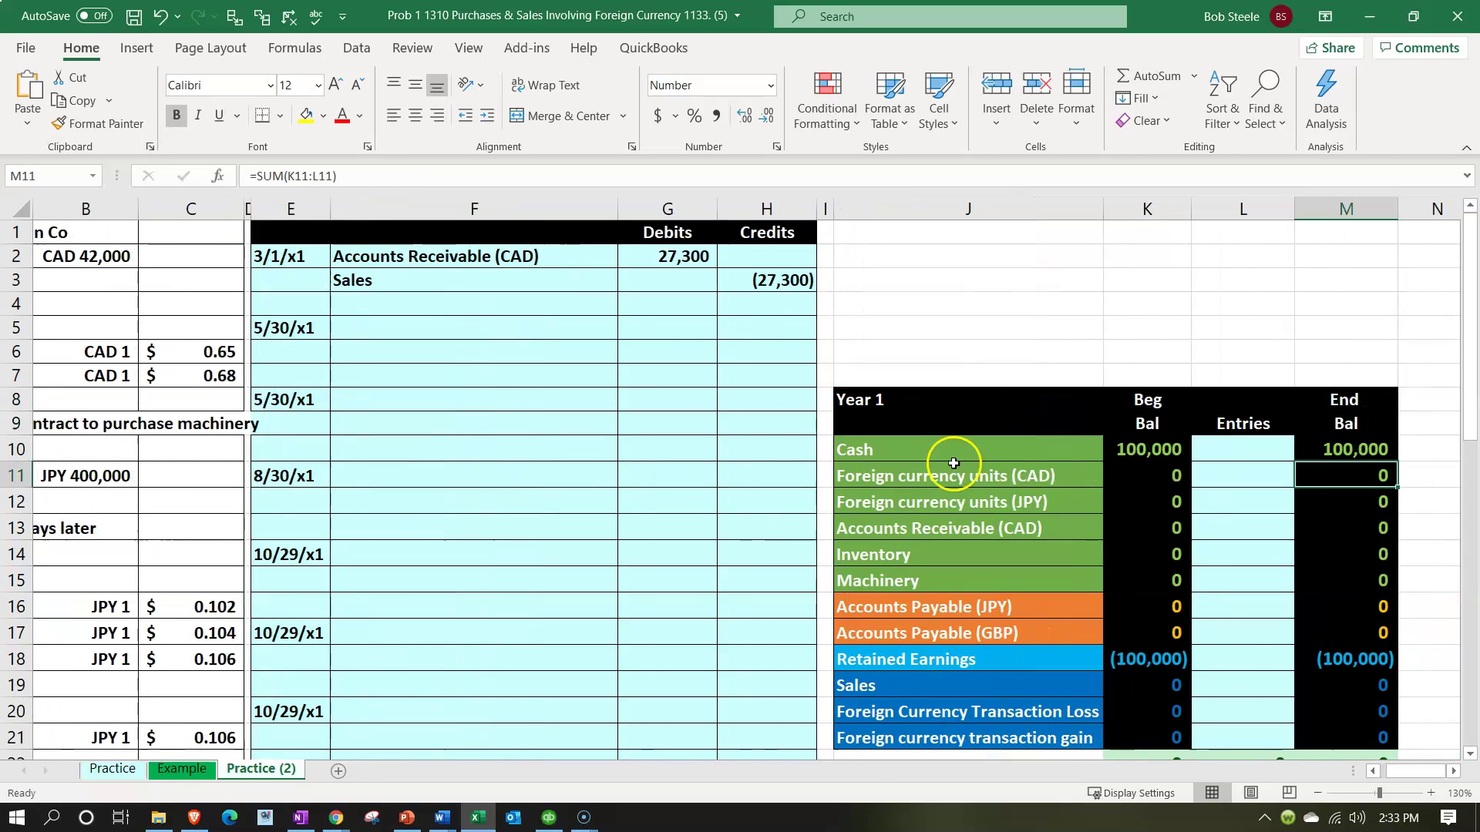
click(1156, 449)
scroll(1242, 472, down, 1)
click(1155, 585)
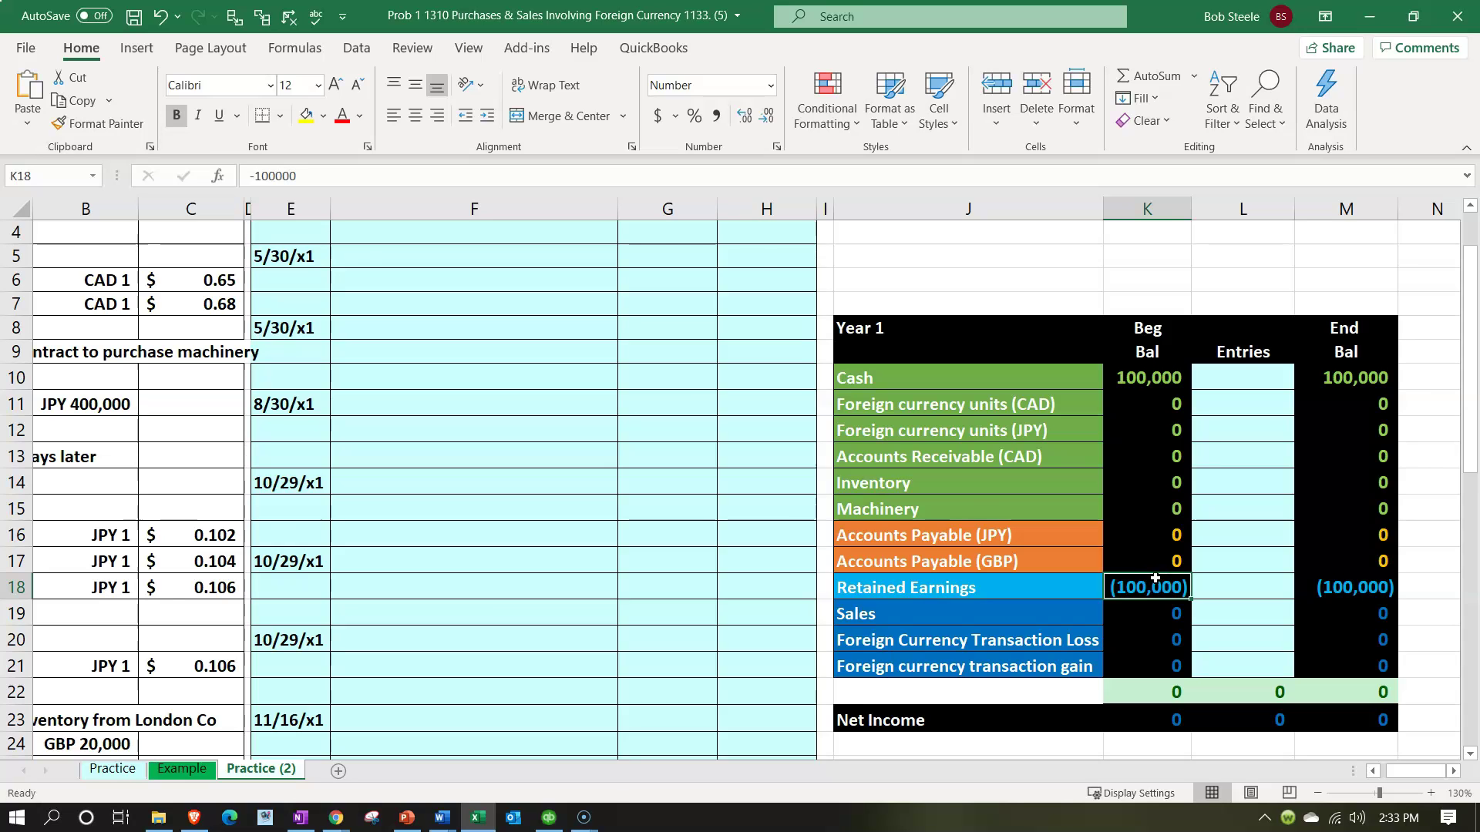
scroll(1154, 578, up, 1)
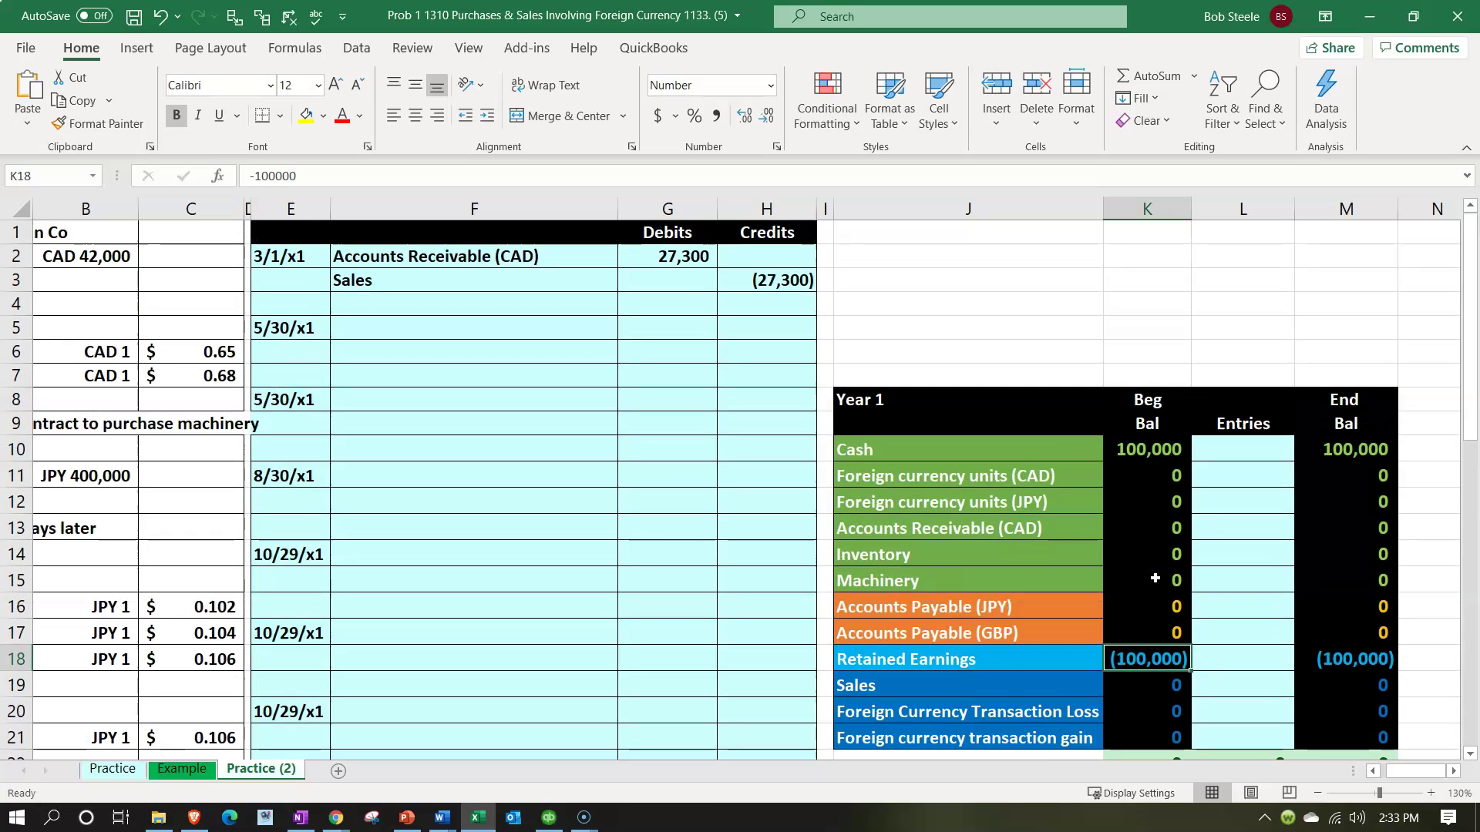
click(1013, 484)
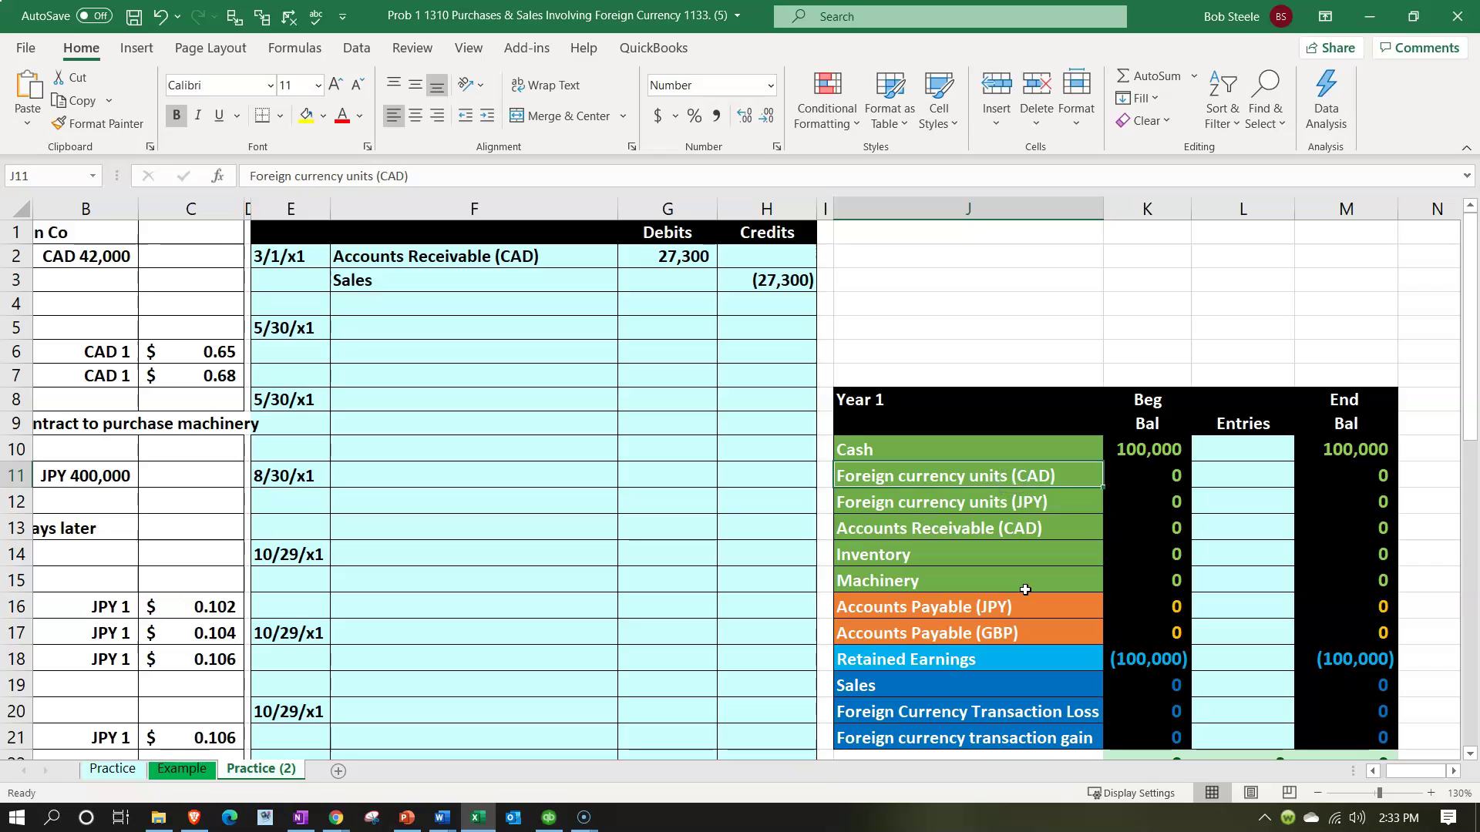
Post the 3/1 debit to Accounts Receivable (CAD) in the Year 1 Entries column by linking L13 to G2.
key(Down)
key(Down)
key(Right)
key(Right)
text(=)
key(Left)
key(Left)
key(Left)
key(Left)
key(Up)
key(Up)
key(Up)
key(Up)
key(Up)
key(Up)
key(Up)
key(Up)
key(Up)
key(Up)
key(Up)
key(Left)
key(Return)
key(Up)
key(Right)
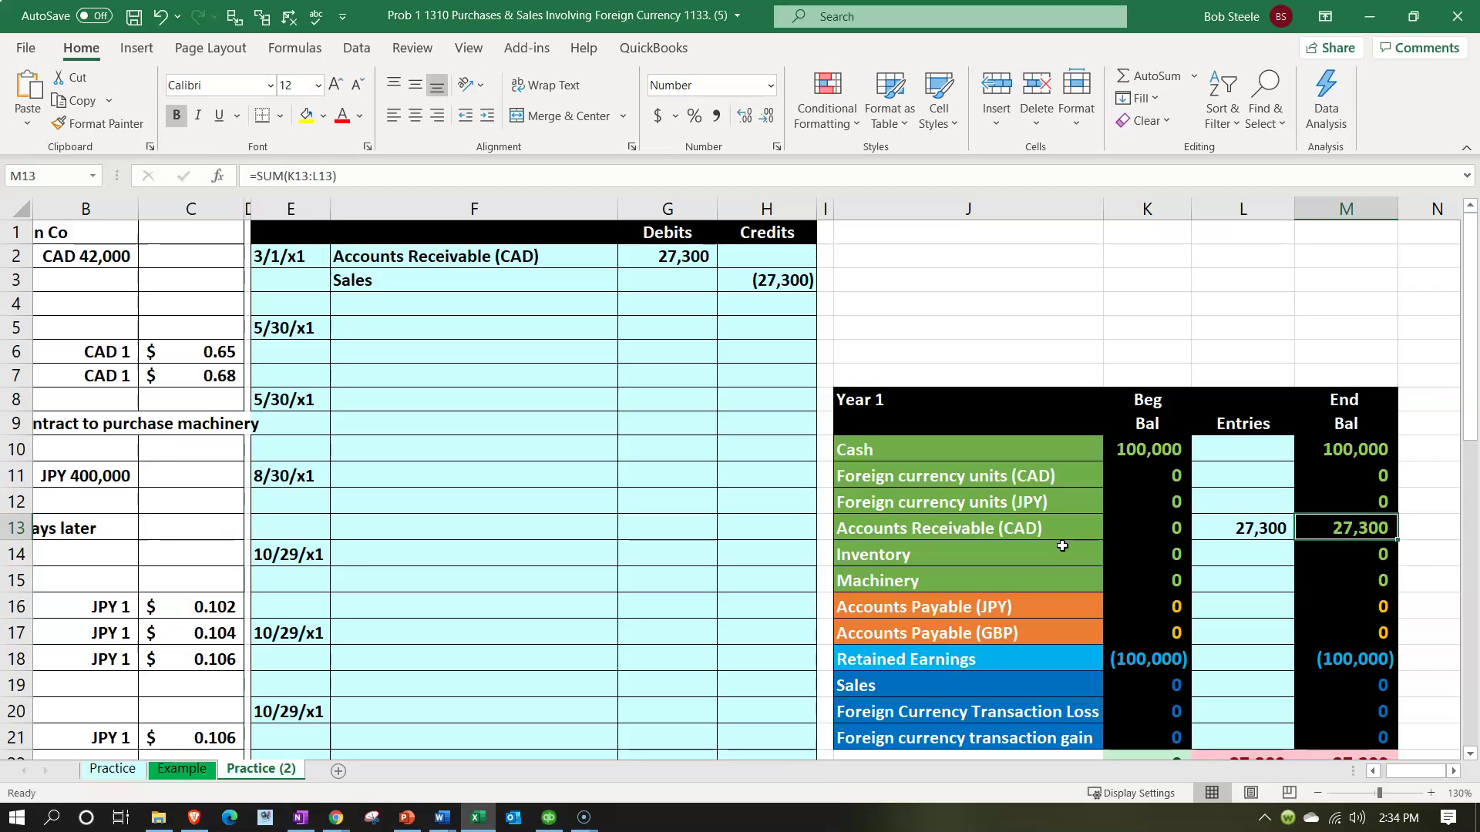
Post the 3/1 credit to Sales in the Year 1 Entries column by linking L19 to H3.
key(Down)
key(Down)
key(Down)
key(Down)
key(Down)
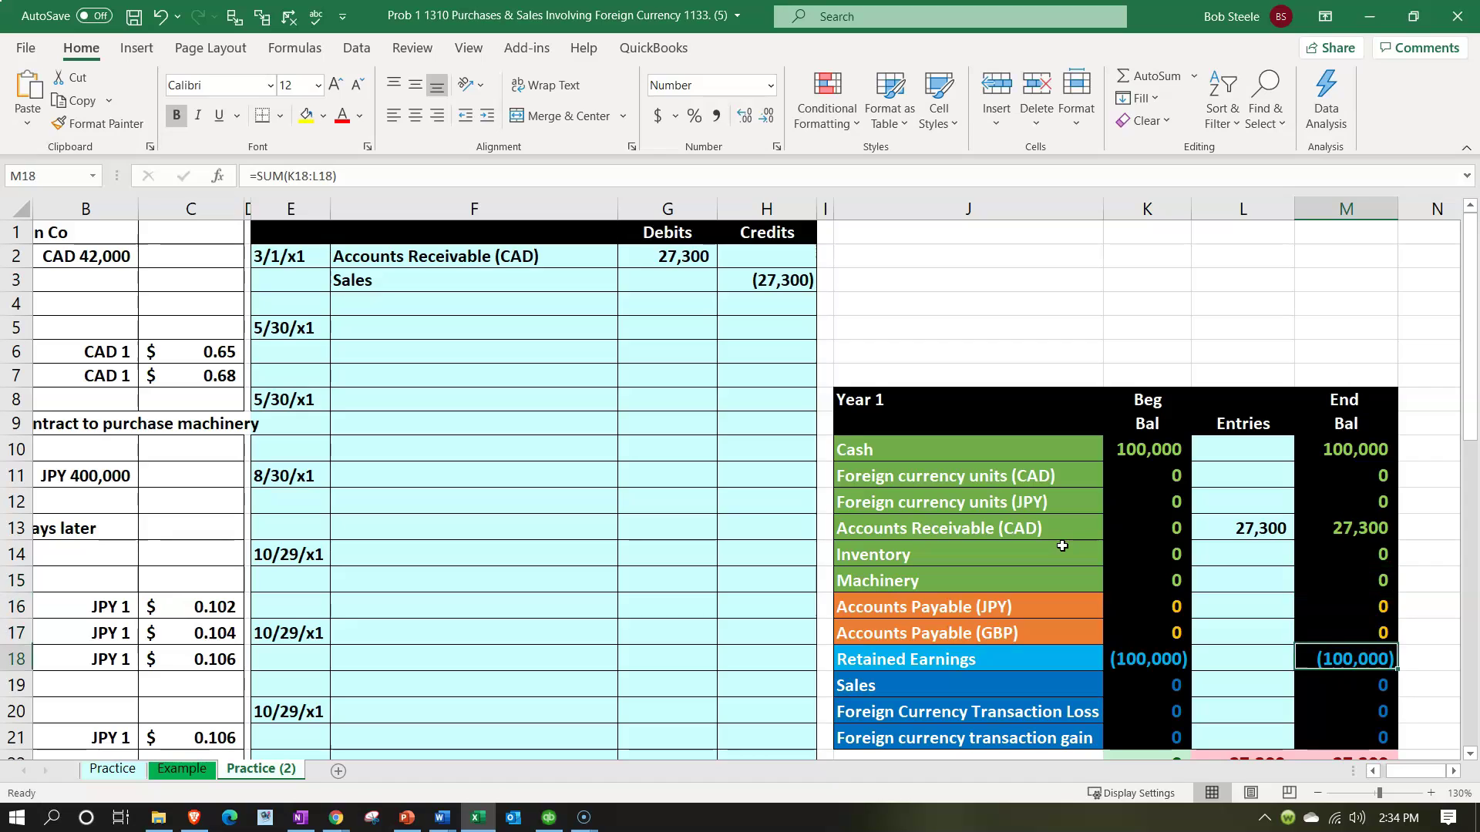
key(Left)
key(Down)
text(=)
key(Left)
key(Left)
key(Left)
key(Left)
key(Left)
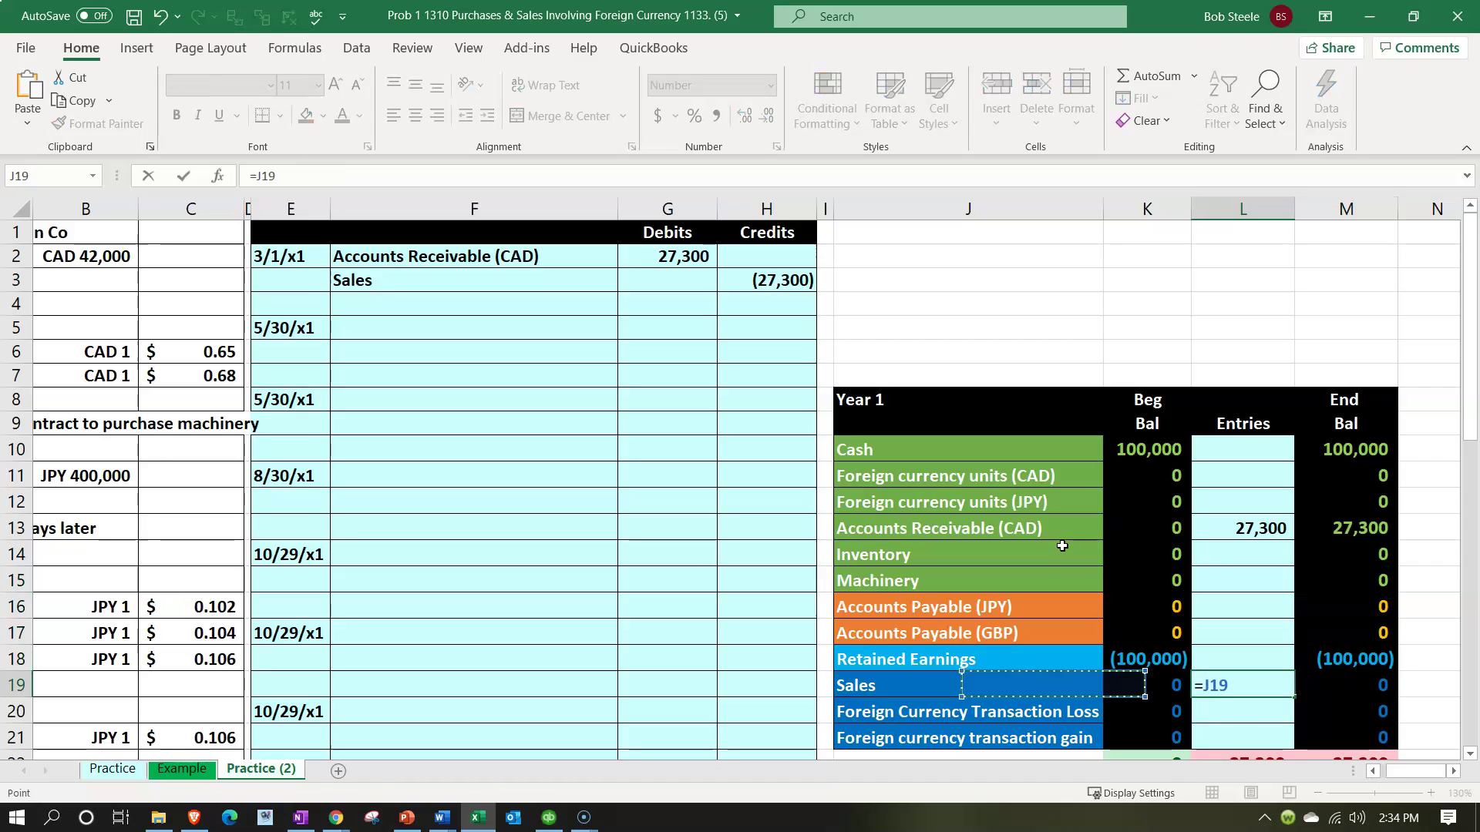
key(Up)
key(Up)
key(Up)
key(Up)
key(Up)
key(Up)
key(Up)
key(Up)
key(Up)
key(Up)
key(Up)
key(Up)
key(Up)
key(Up)
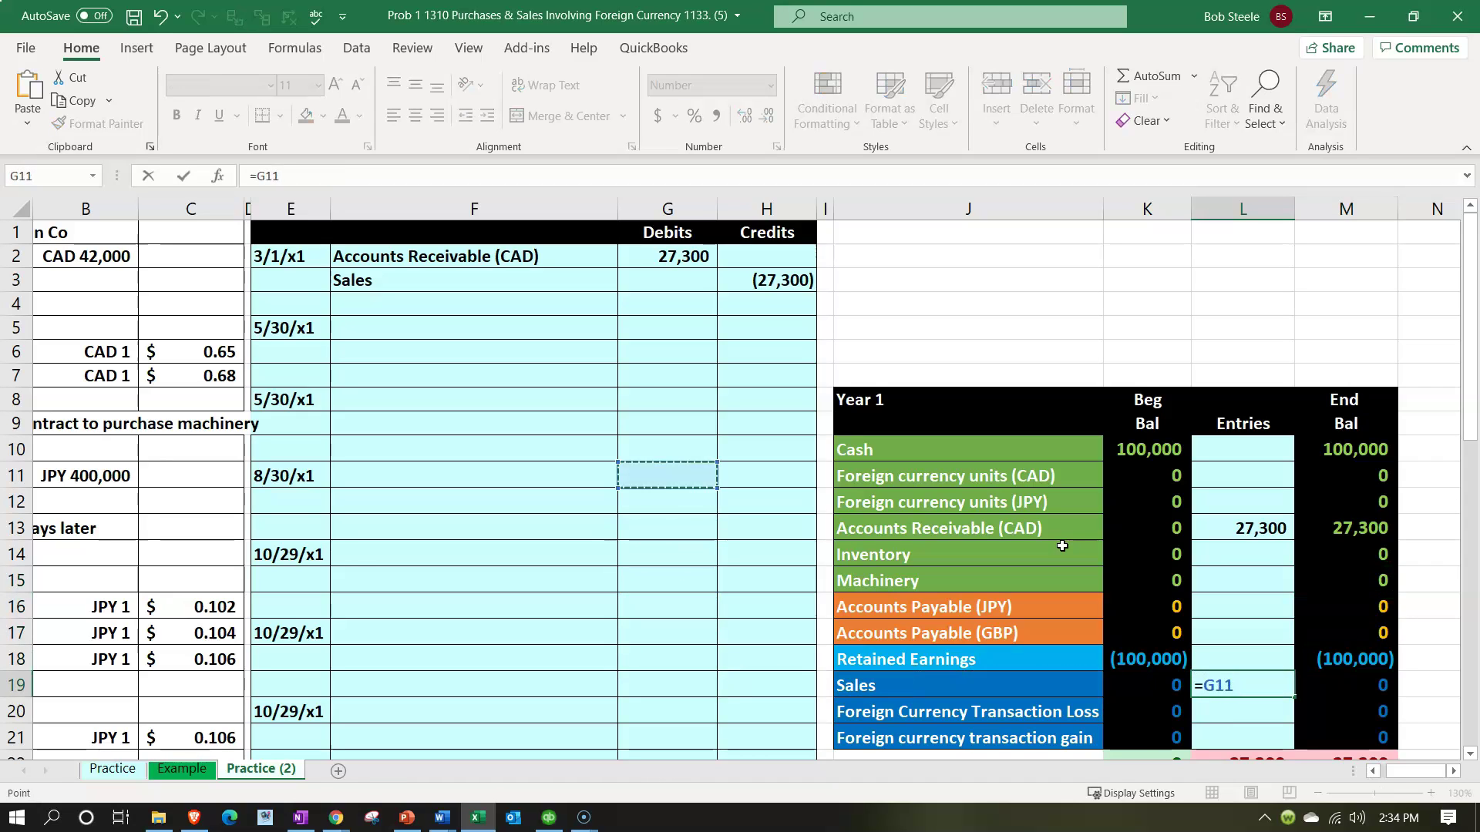
key(Up)
key(Up)
key(Right)
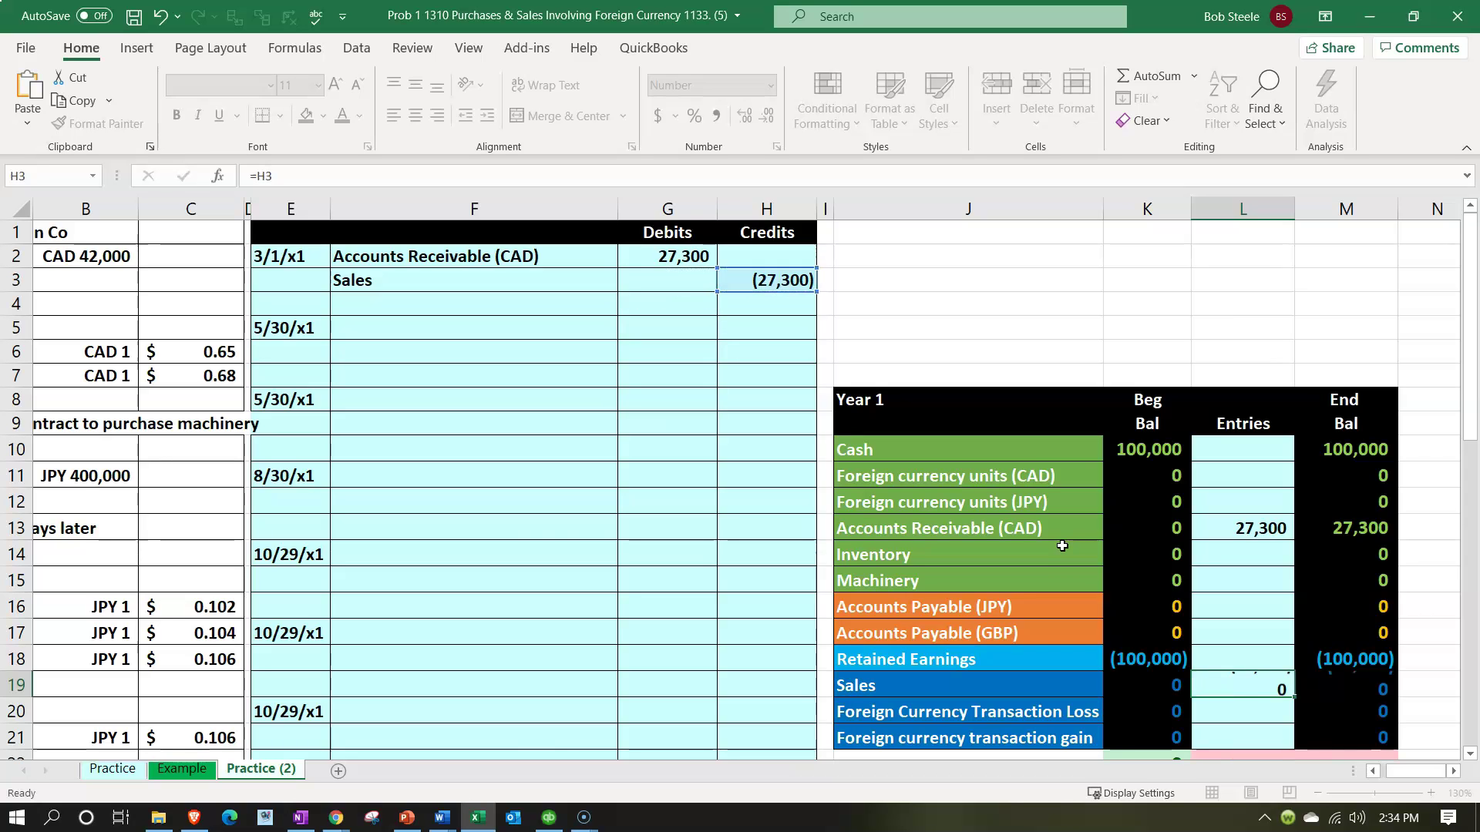
key(Return)
Check the Year 1 column totals and net income, and review the CAD spot rates in the problem data.
key(Right)
key(Right)
scroll(1094, 609, down, 1)
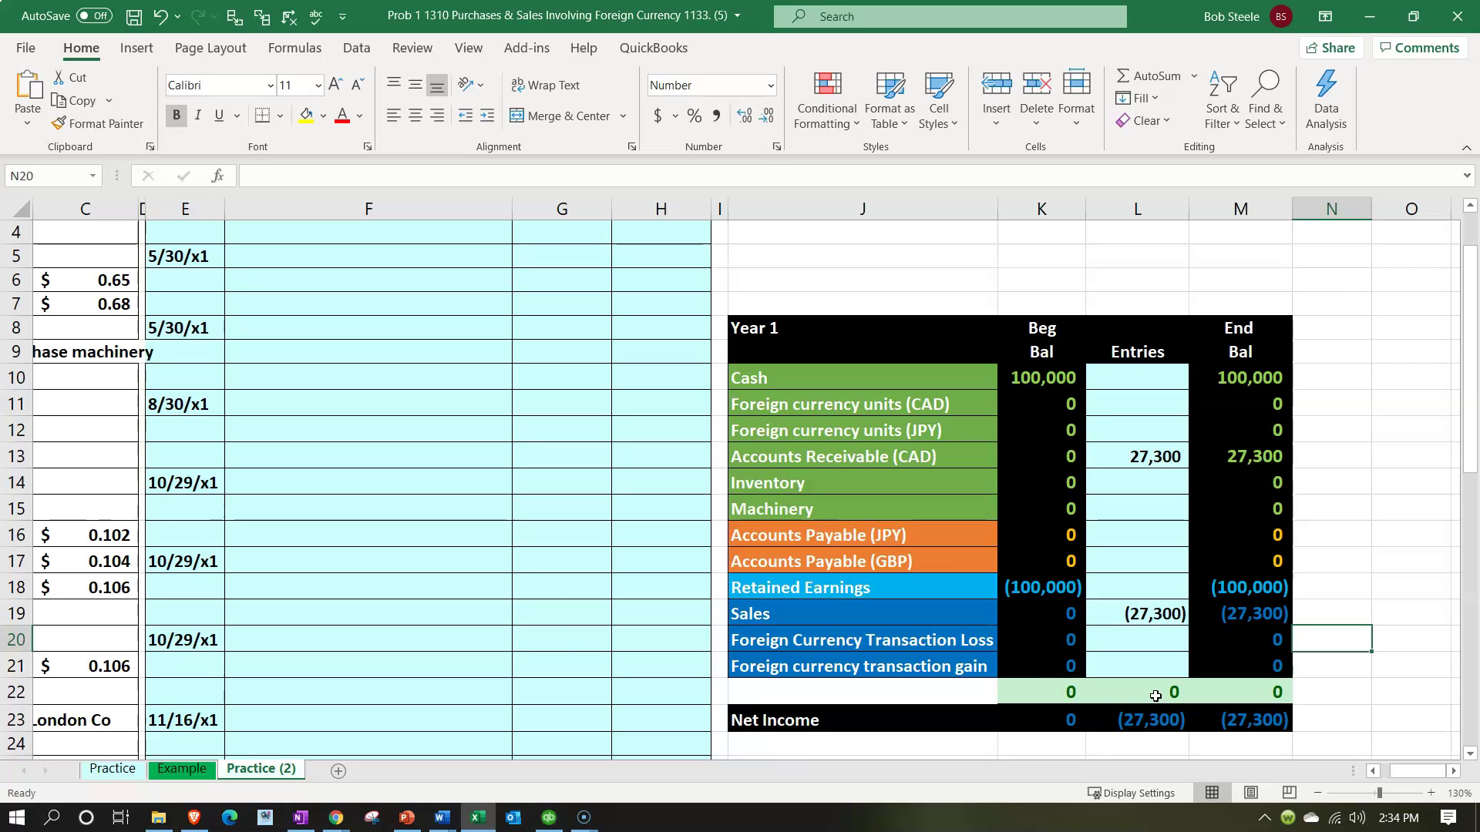
scroll(1155, 696, up, 1)
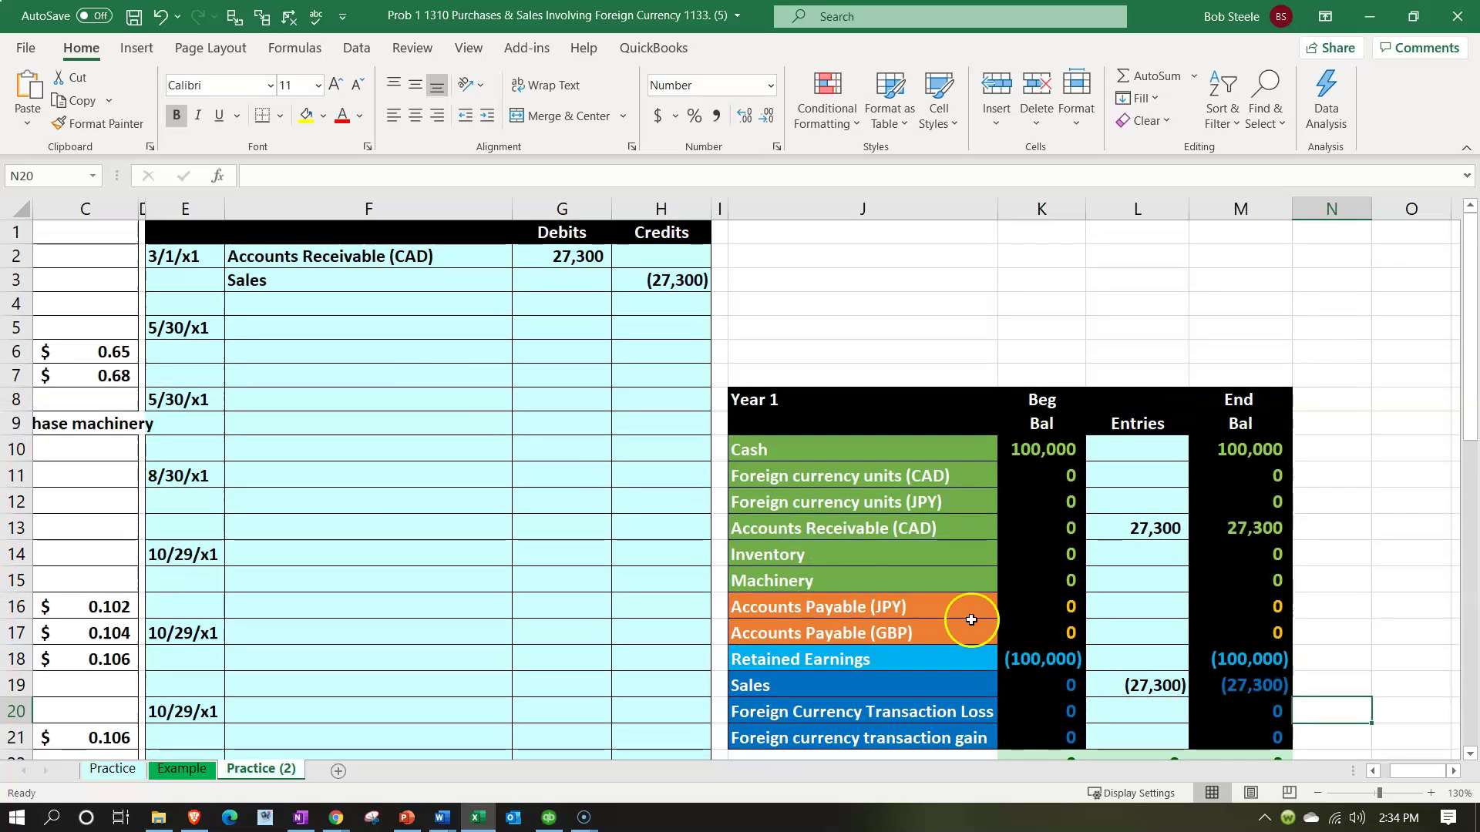
click(406, 363)
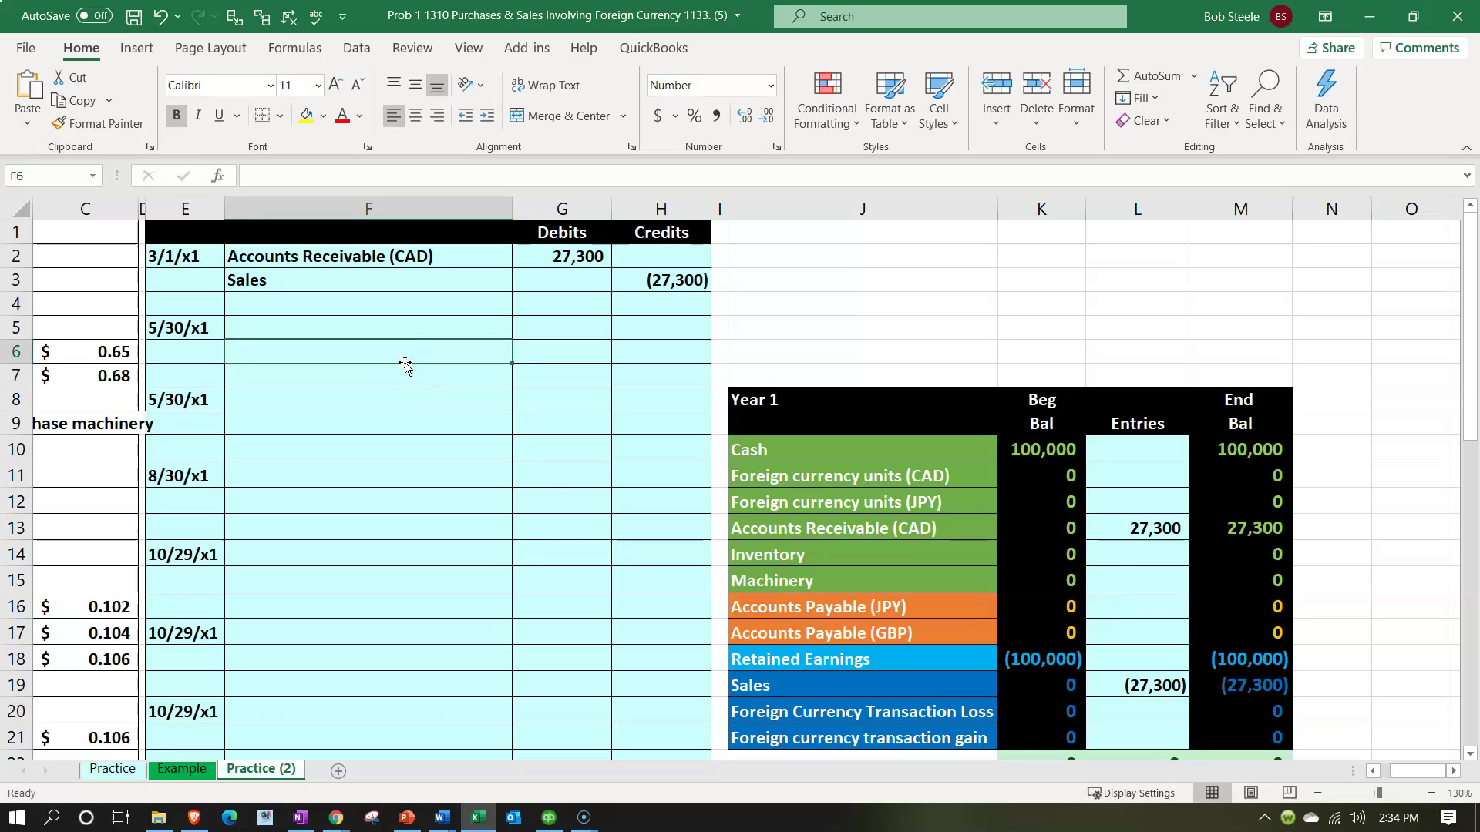
key(ctrl+Left)
key(ctrl+Left)
click(405, 366)
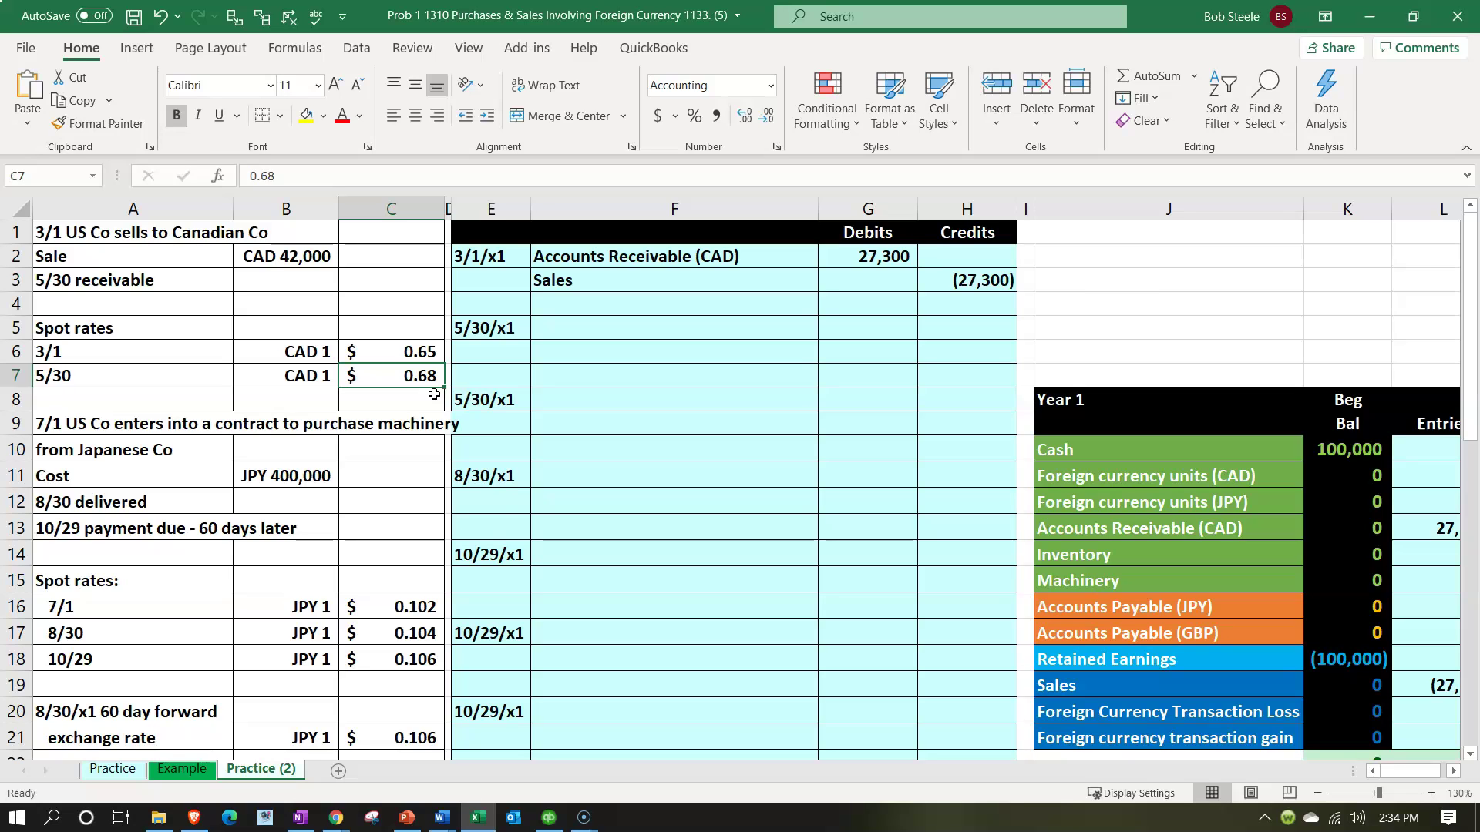
Switch to the QuickBooks Online invoice for Canada 1 and set its invoice date to 03/01/2020.
click(480, 818)
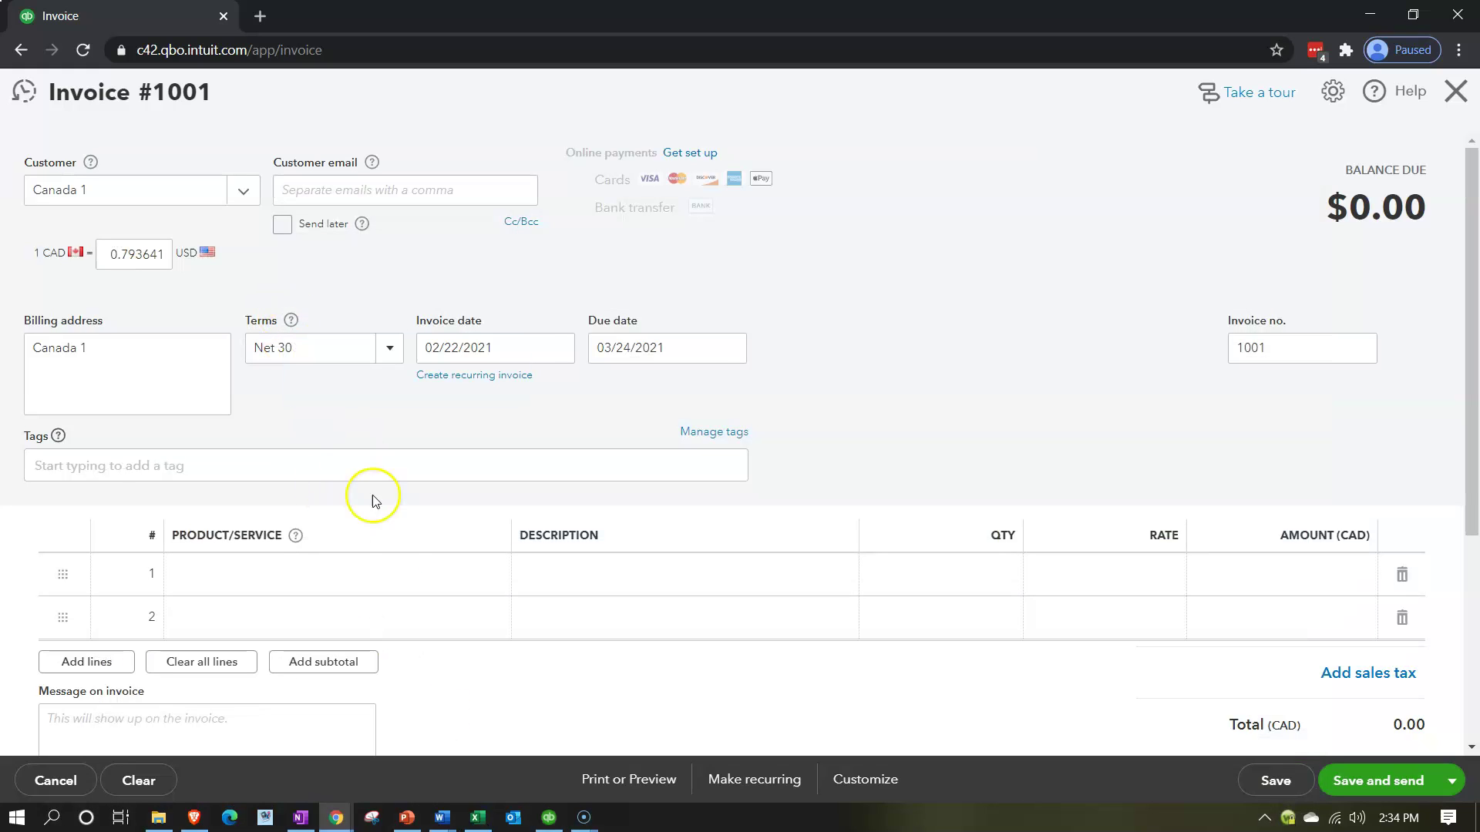
click(479, 820)
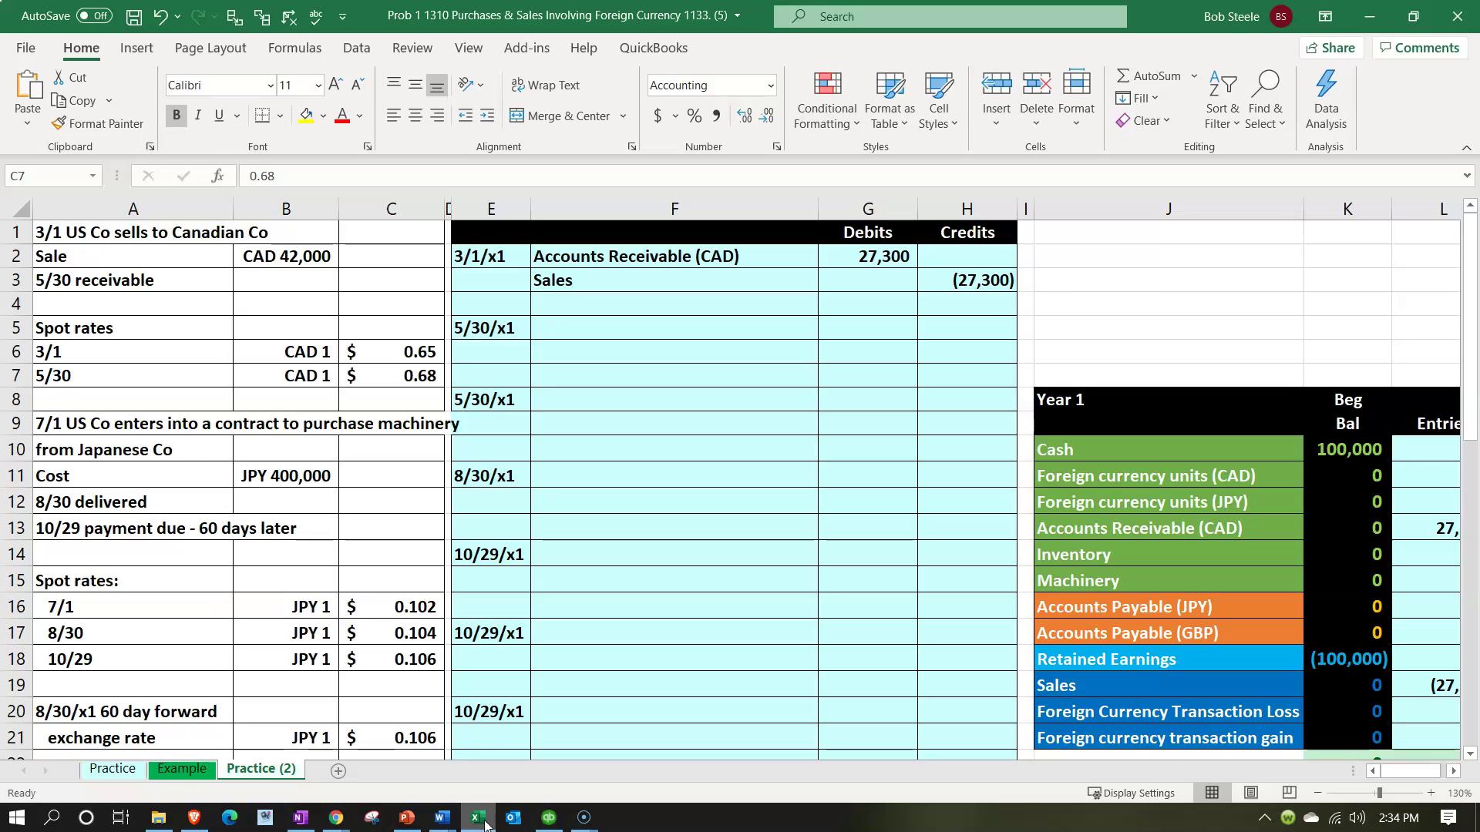
click(483, 822)
click(502, 347)
text(030)
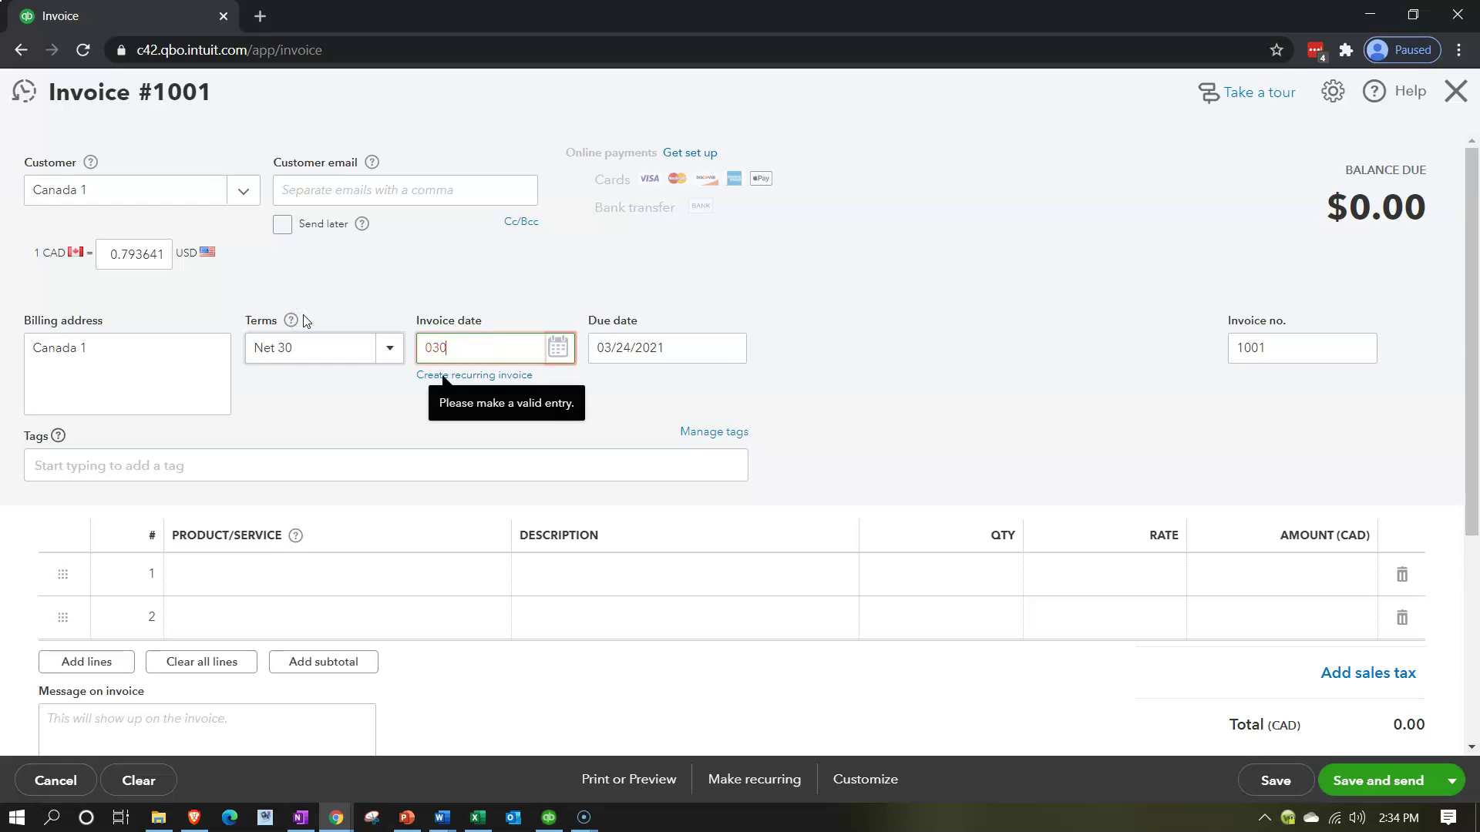
text(120)
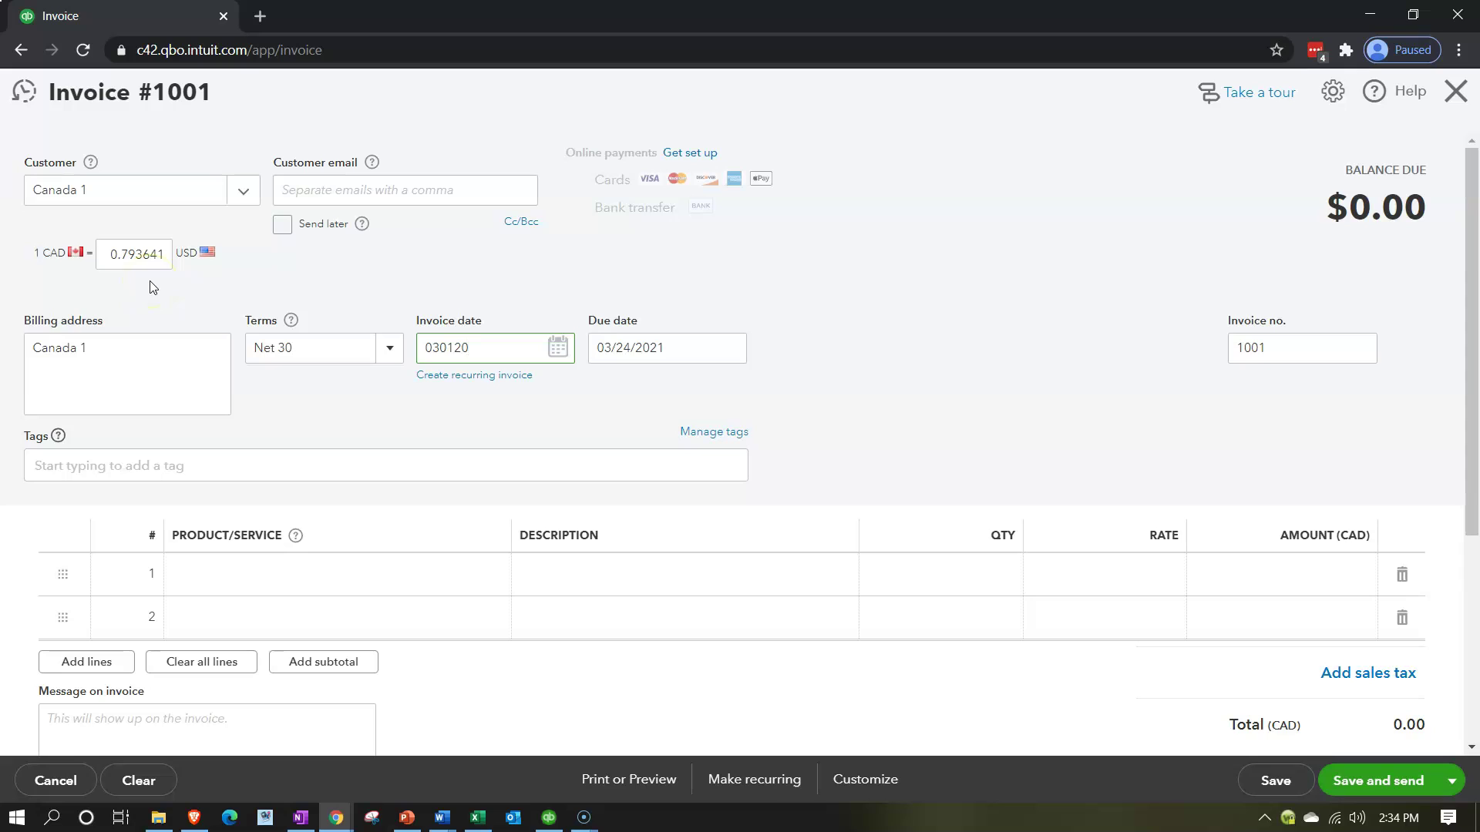
key(Tab)
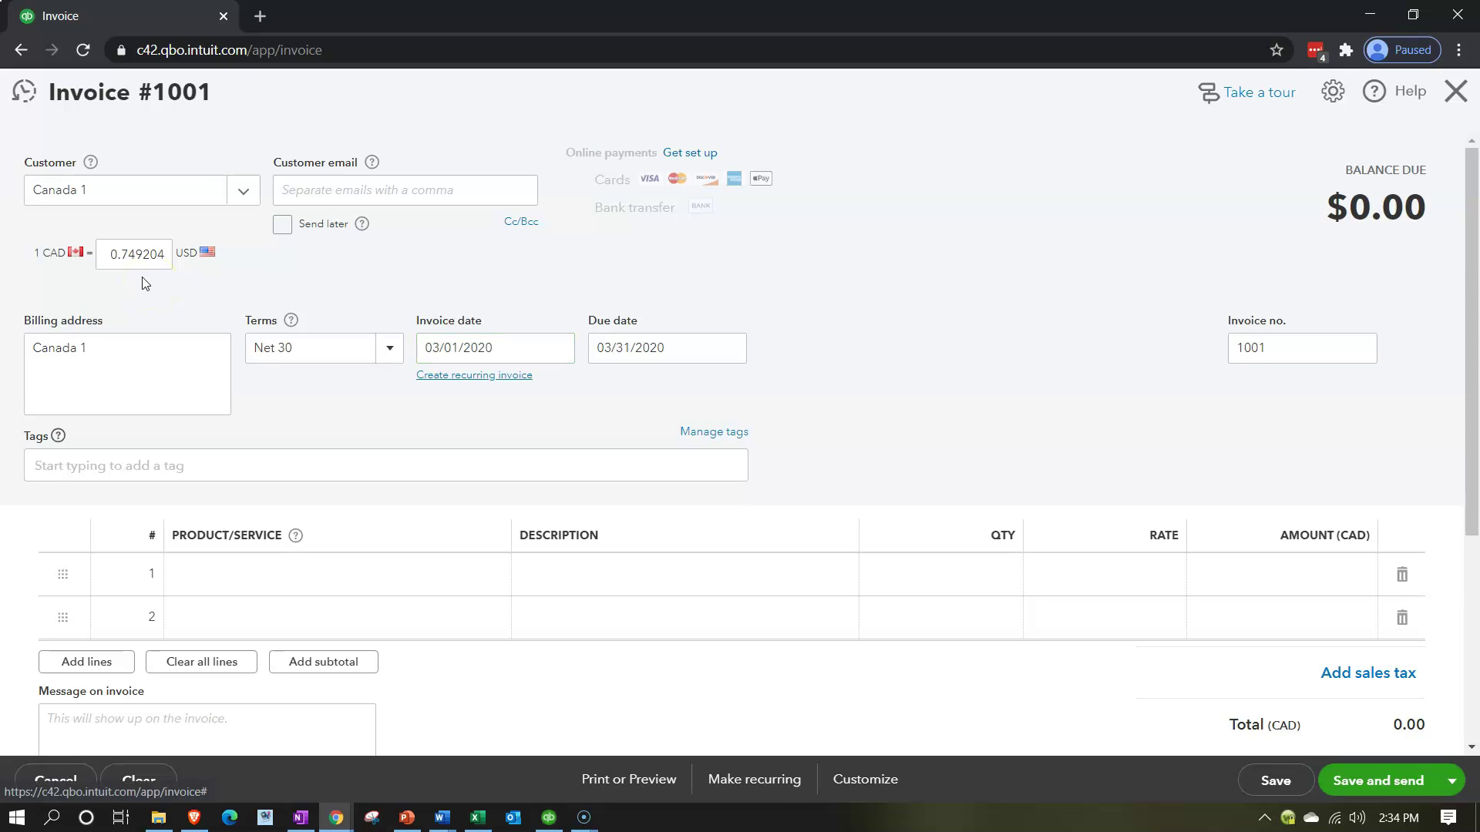
Set the invoice's CAD-to-USD exchange rate to 0.65, as in the Excel workbook, and use it for this transaction only.
click(158, 268)
click(158, 251)
click(480, 818)
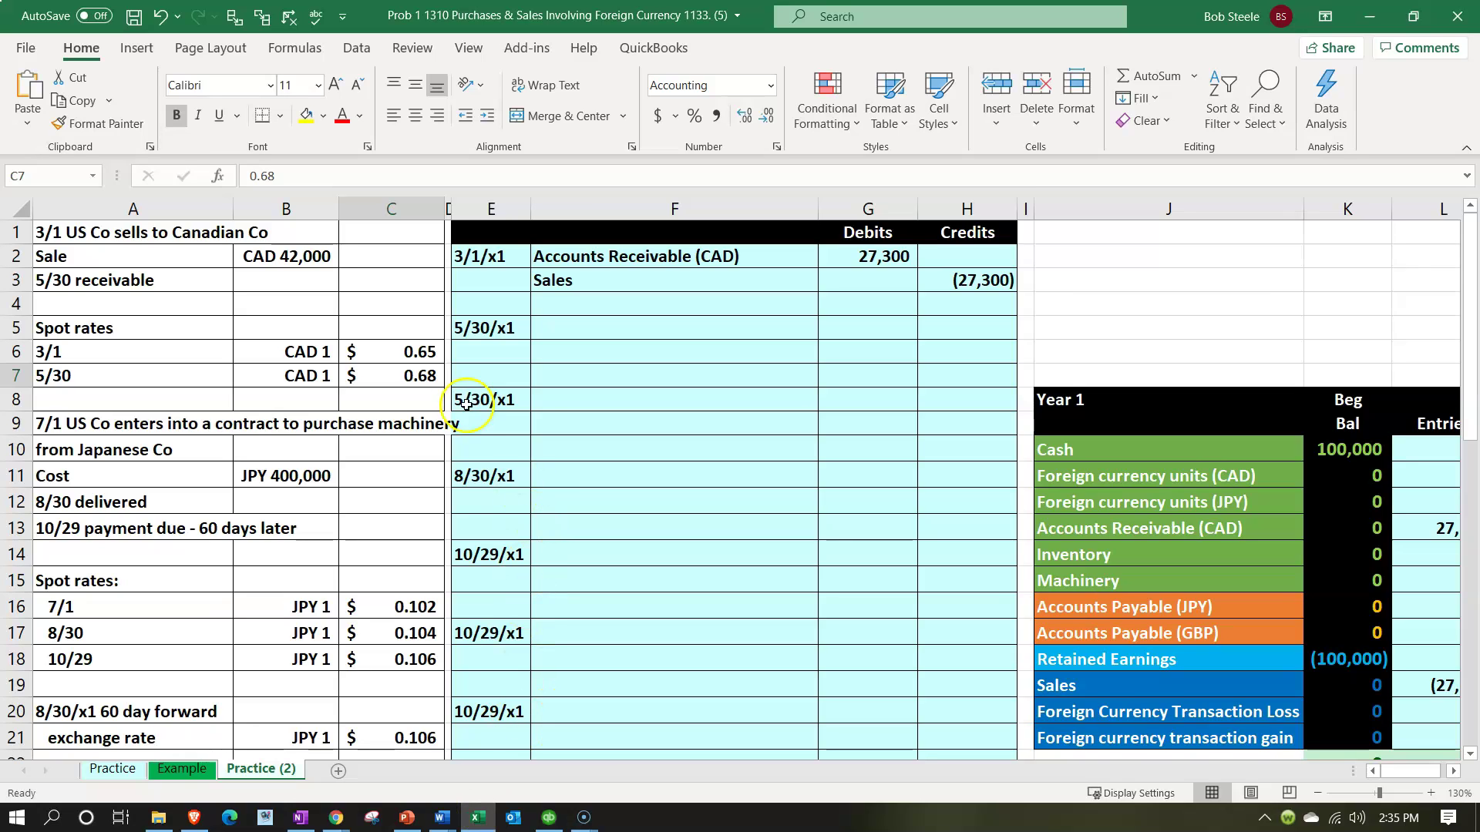
click(479, 819)
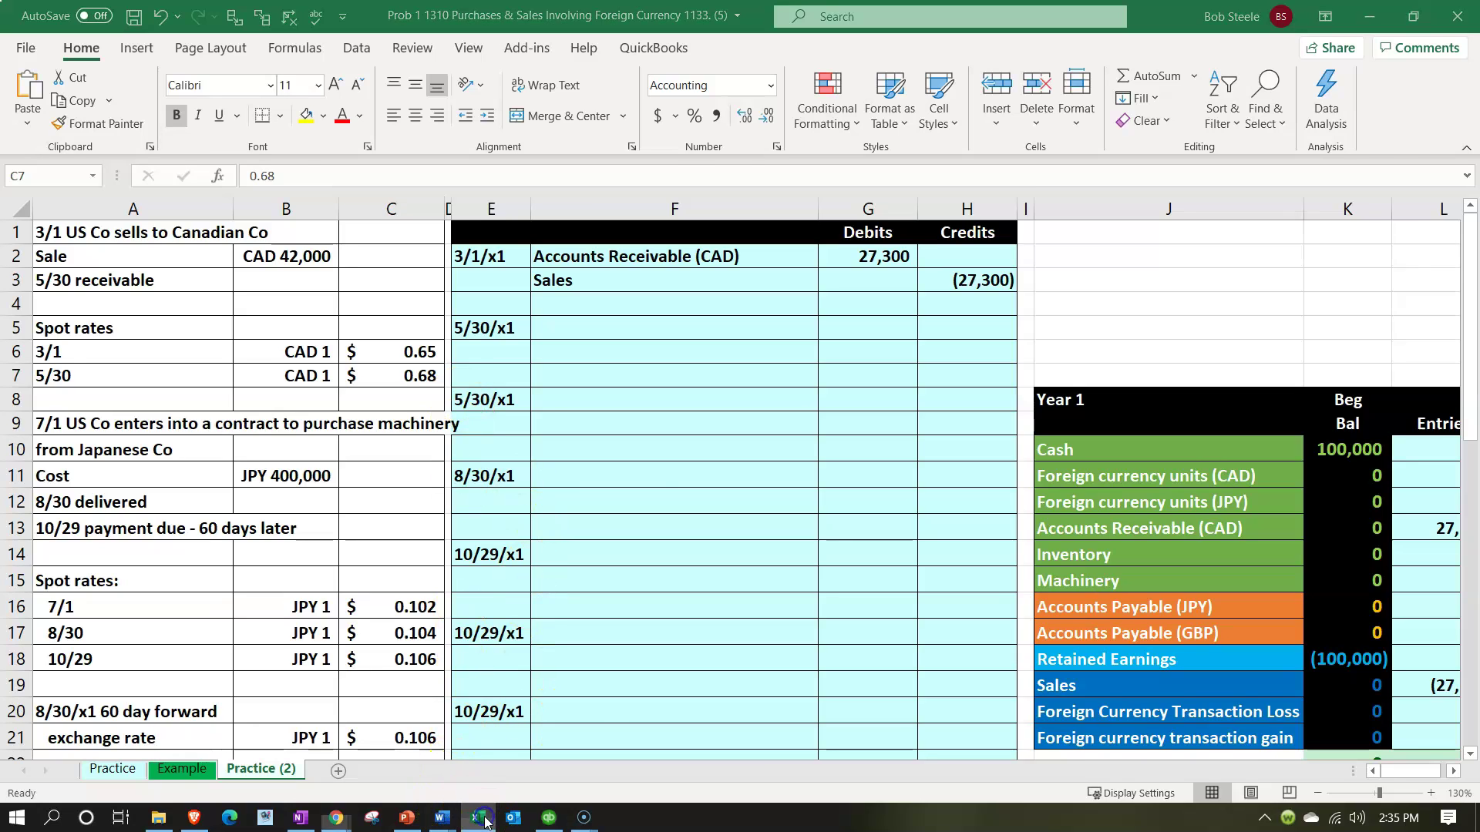
drag(102, 253, 267, 245)
text(.65)
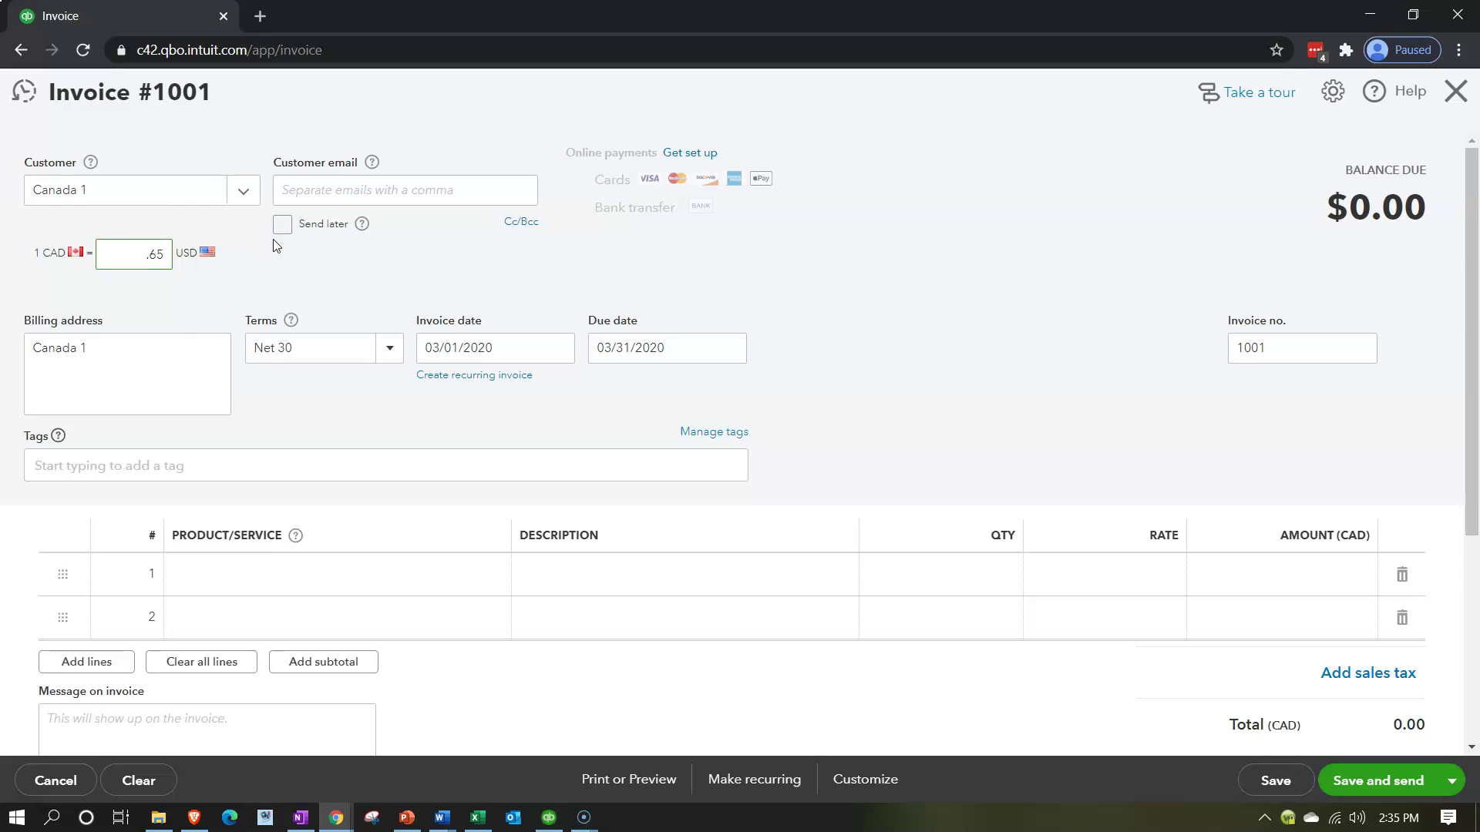
key(Tab)
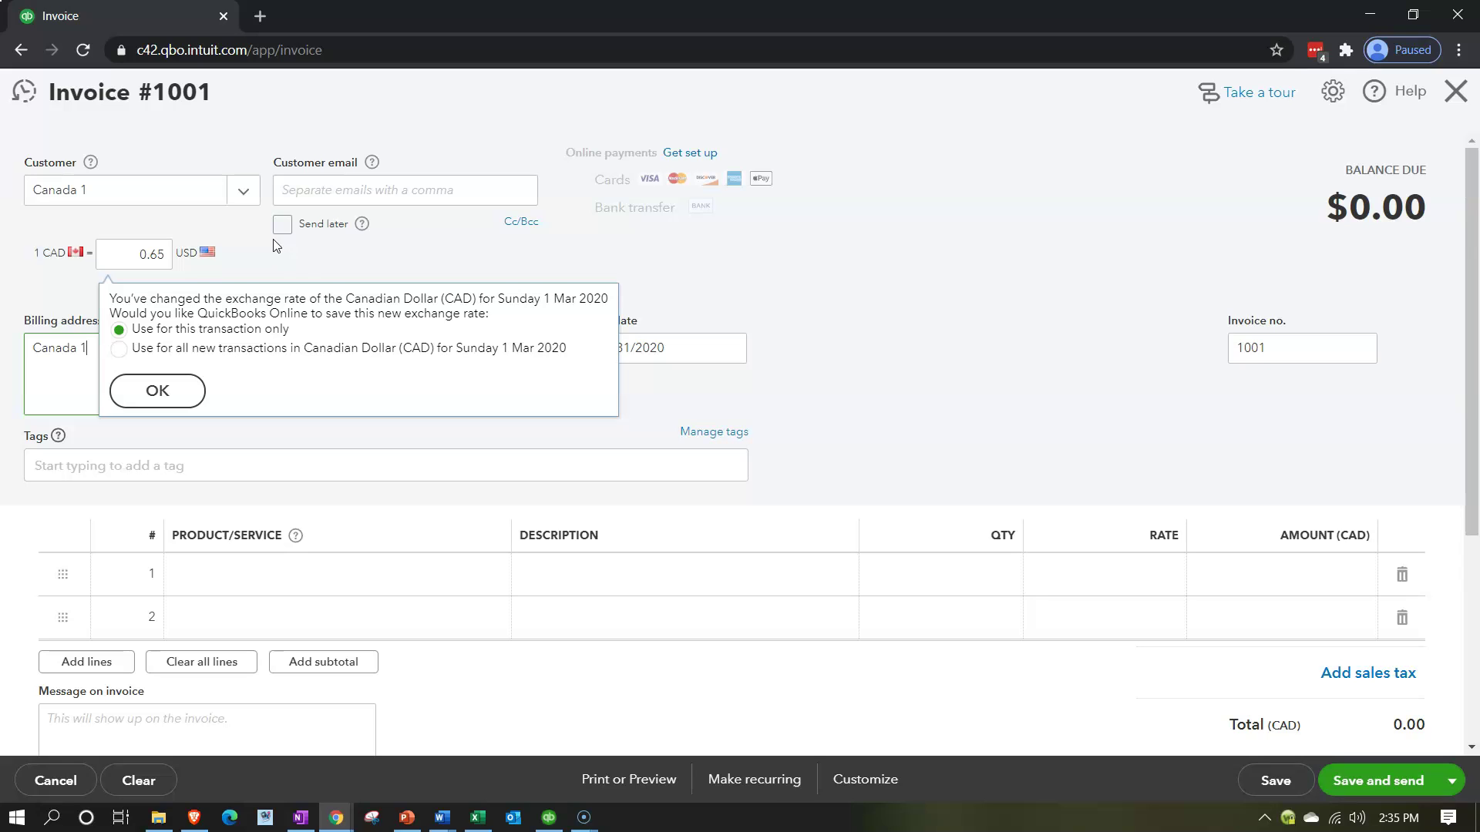
click(185, 401)
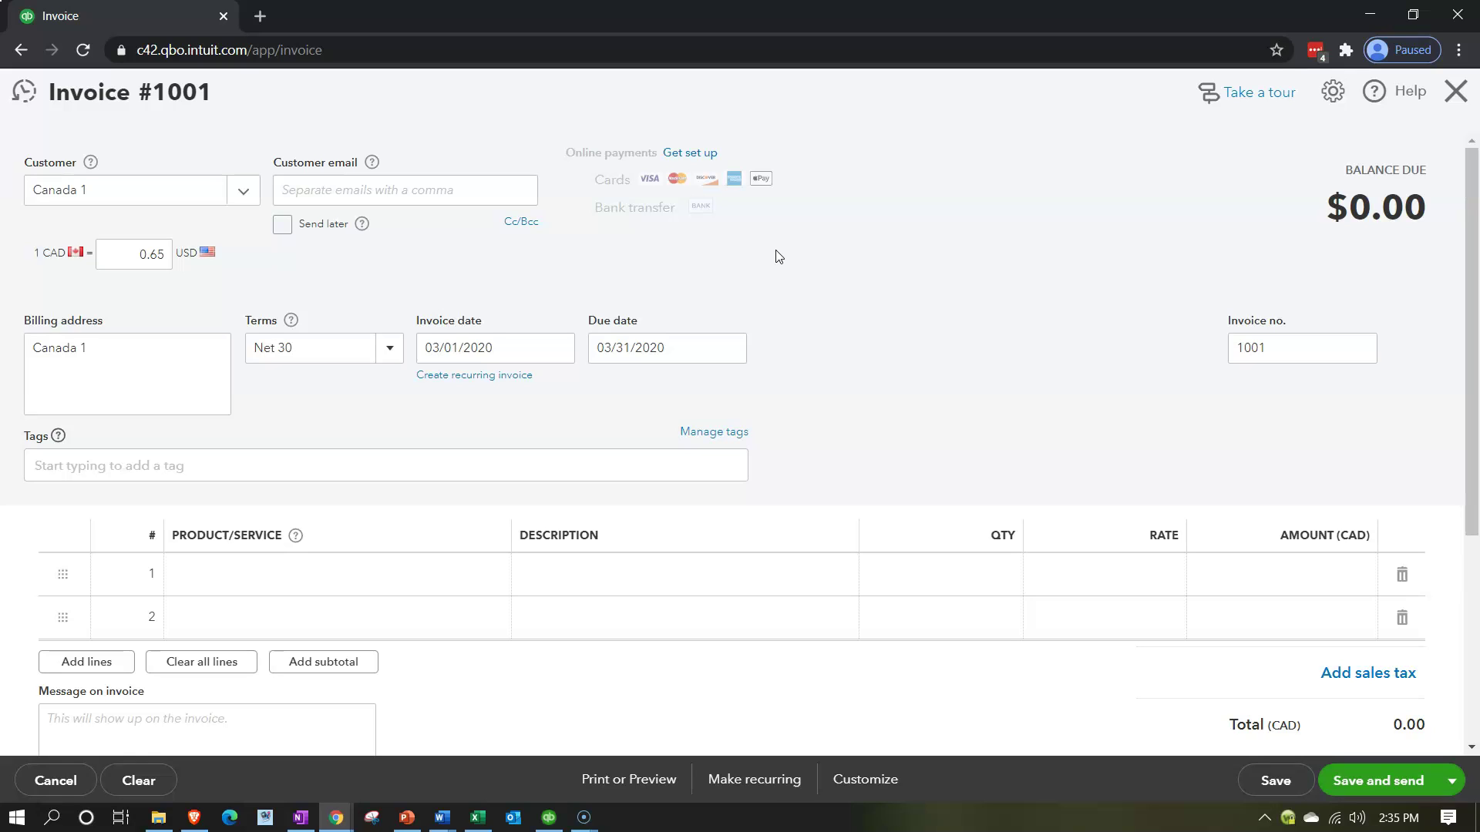
Create a new service named Item 1 on the invoice's first line, copy its name into the description, and save it.
click(474, 356)
click(254, 586)
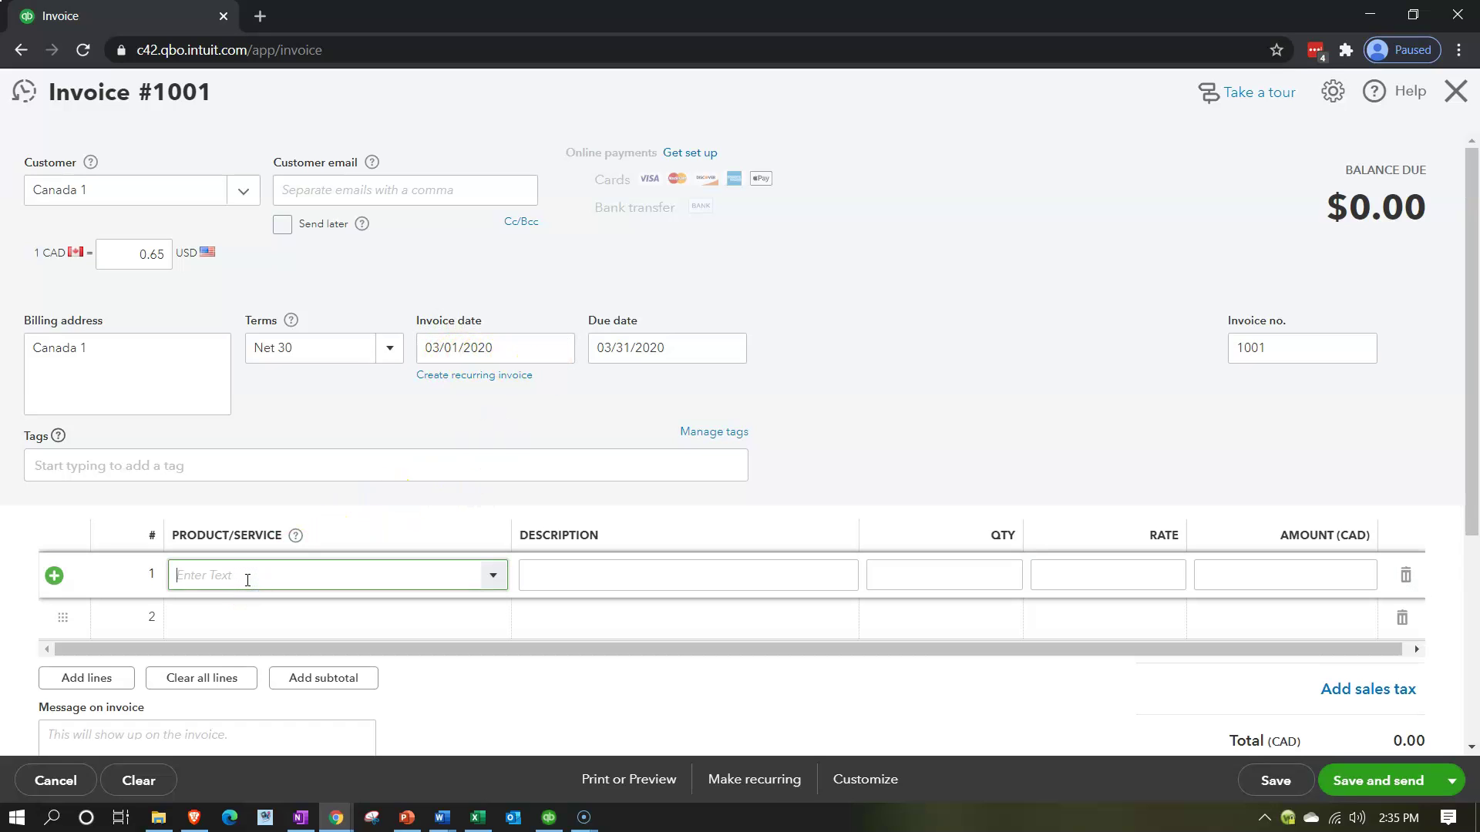
text(Item 1)
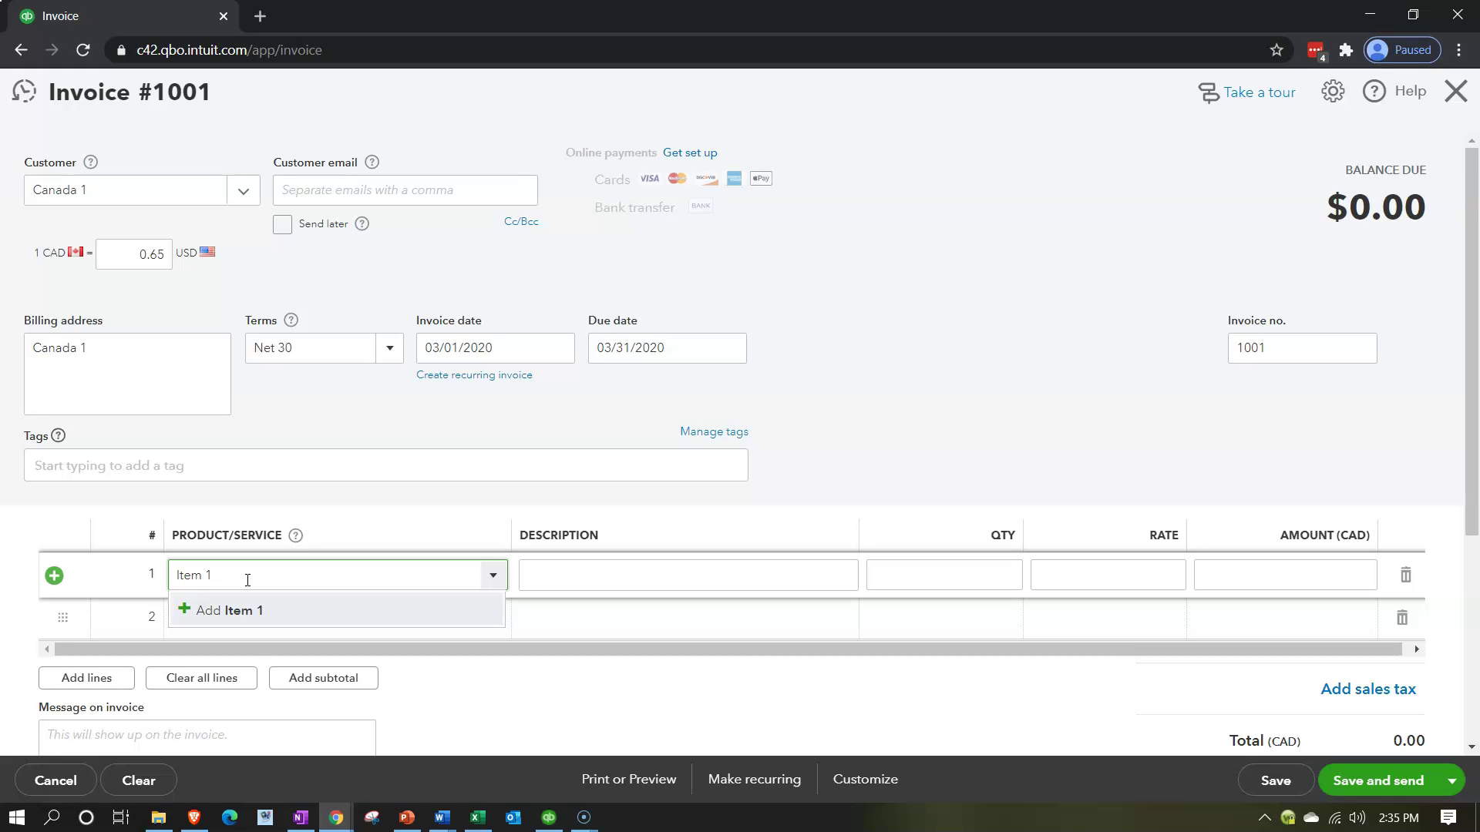
key(Return)
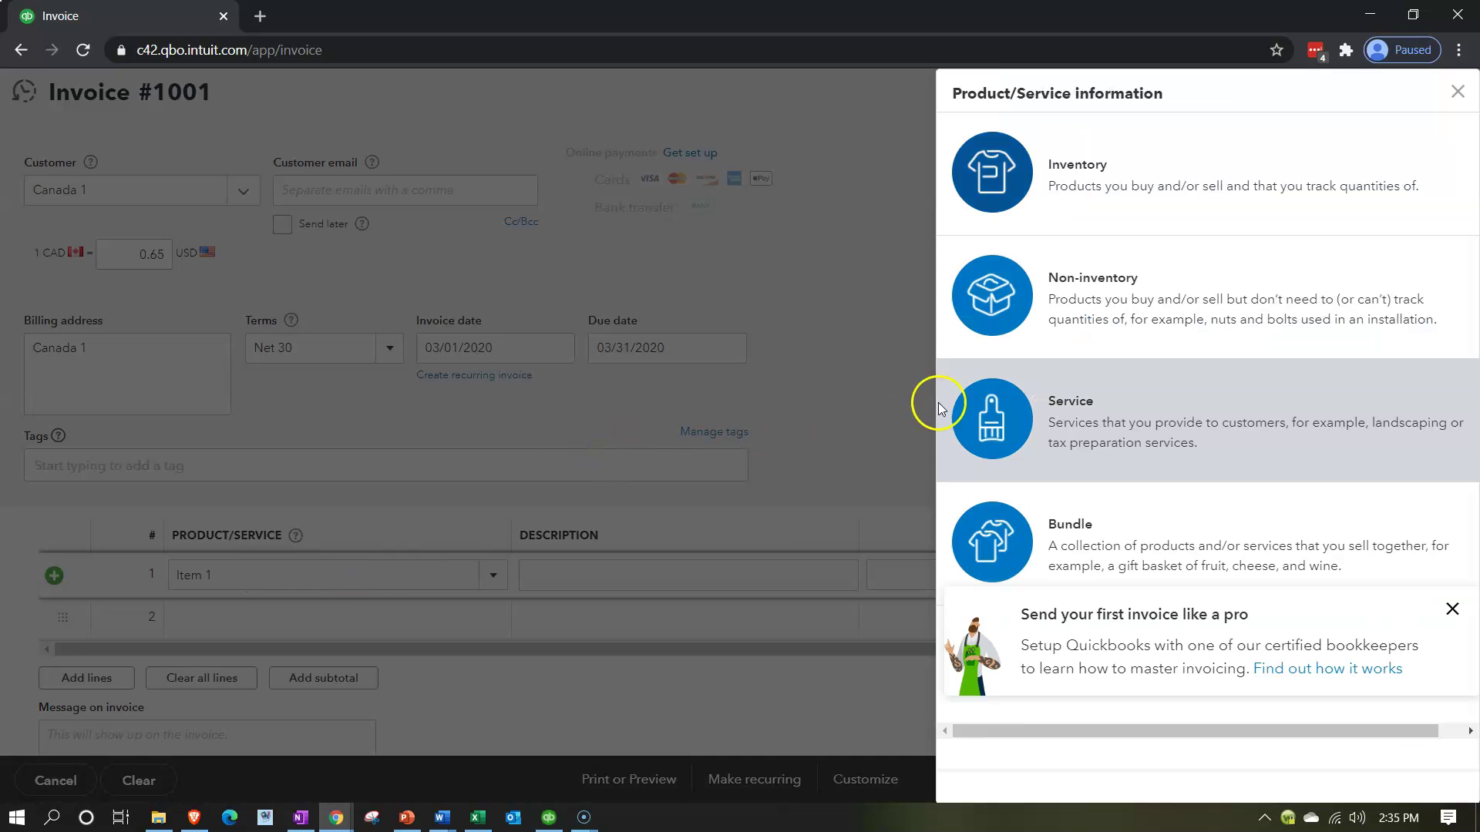
click(1011, 422)
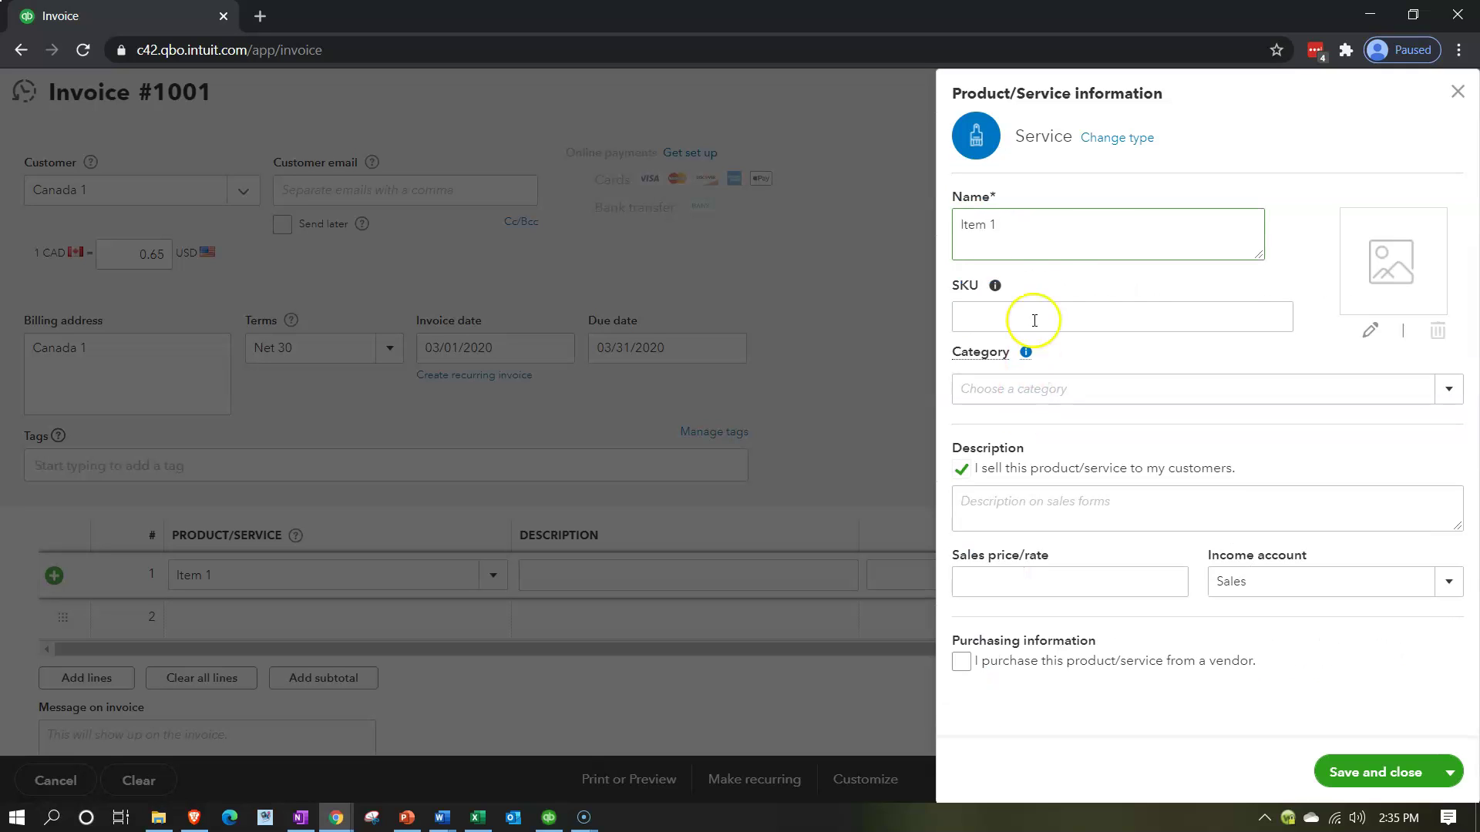
drag(1025, 232, 825, 199)
key(ctrl+c)
click(1013, 509)
key(ctrl+v)
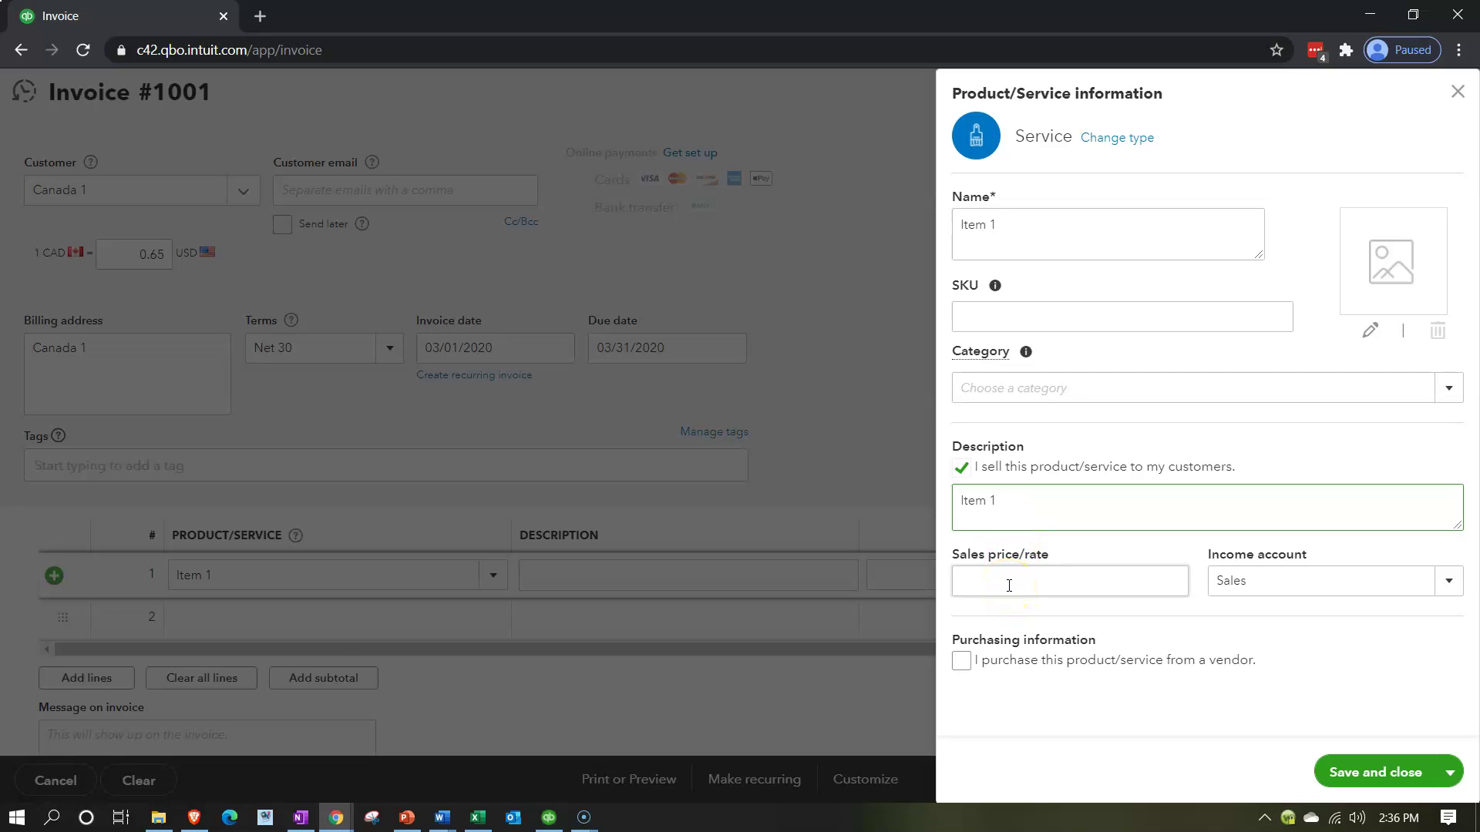
click(1340, 775)
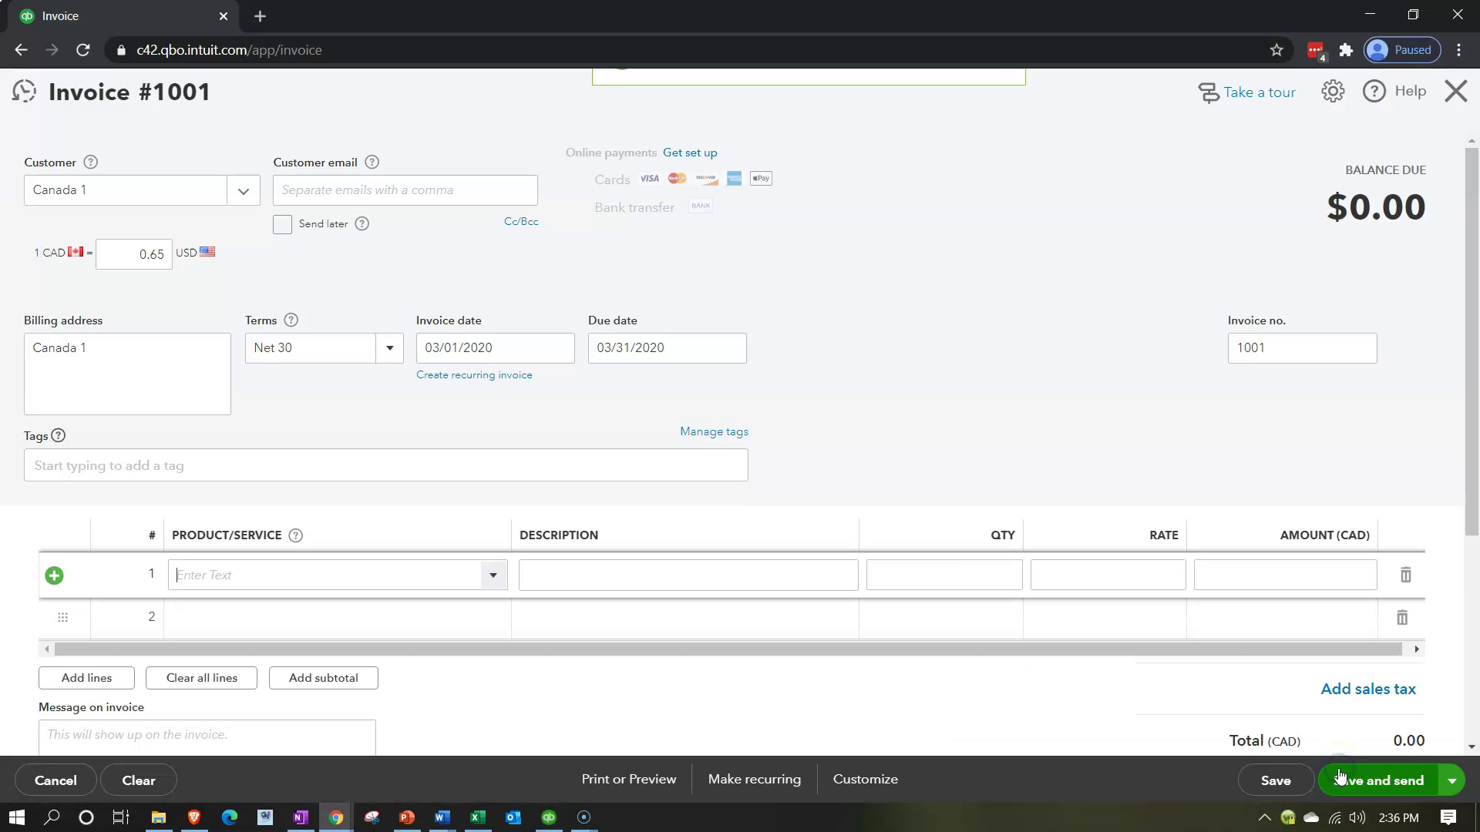
Set the Item 1 rate to 42,000 and compare the invoice's USD total with the Accounts Receivable debit in the Excel workbook.
click(472, 827)
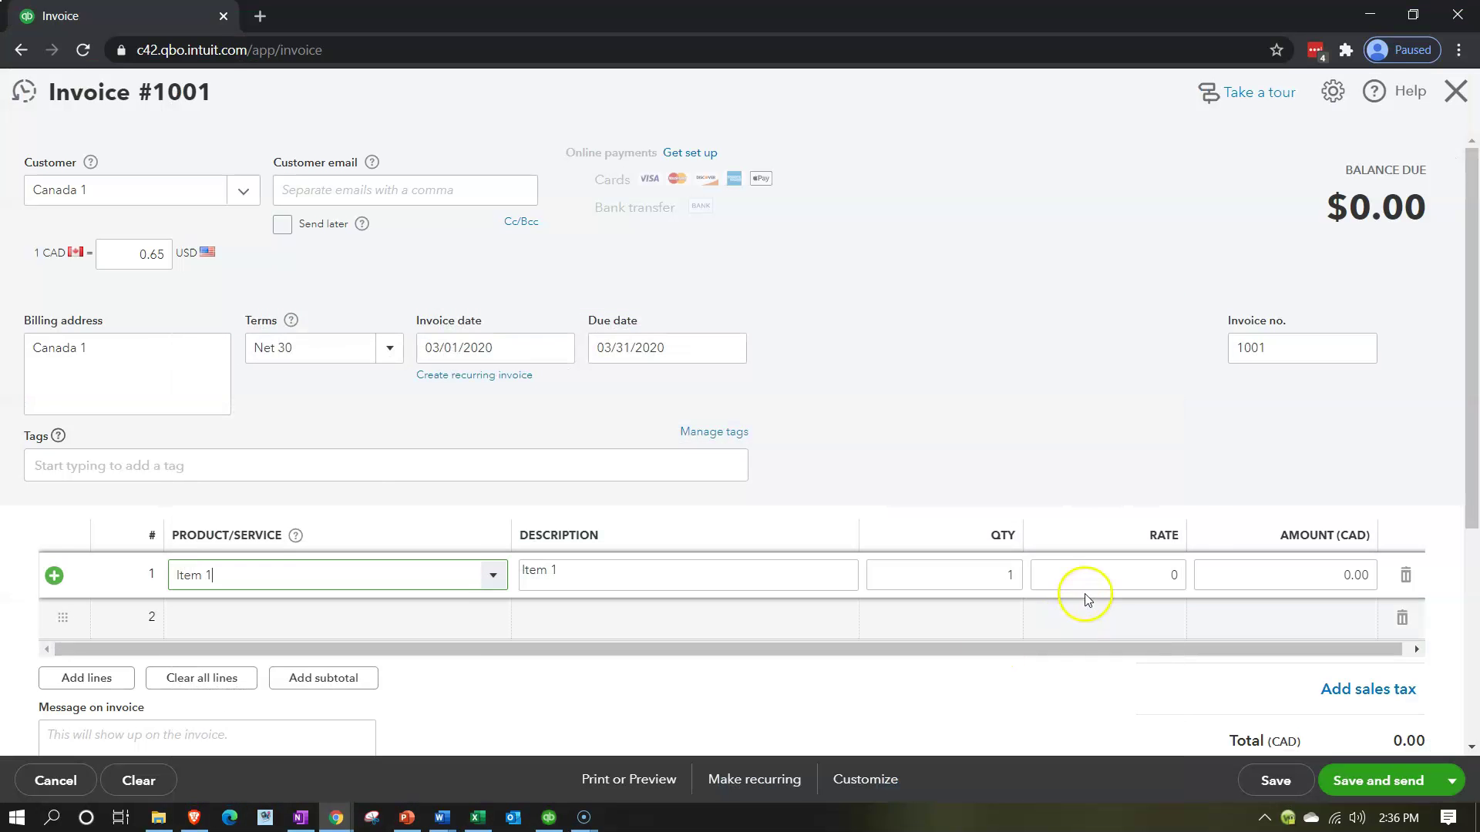
click(1098, 578)
text(42,0)
text(000)
click(1316, 572)
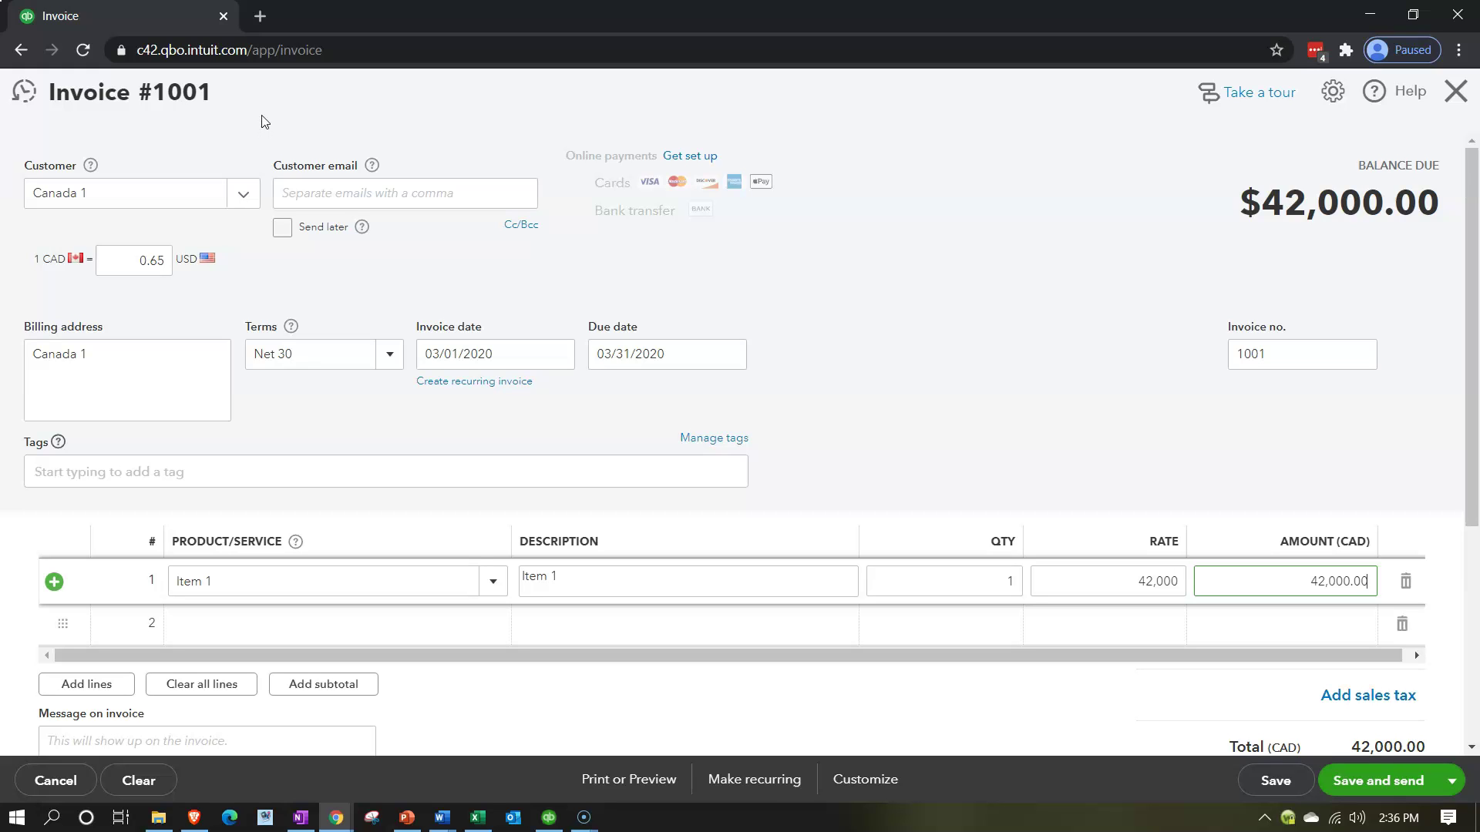
scroll(910, 320, down, 2)
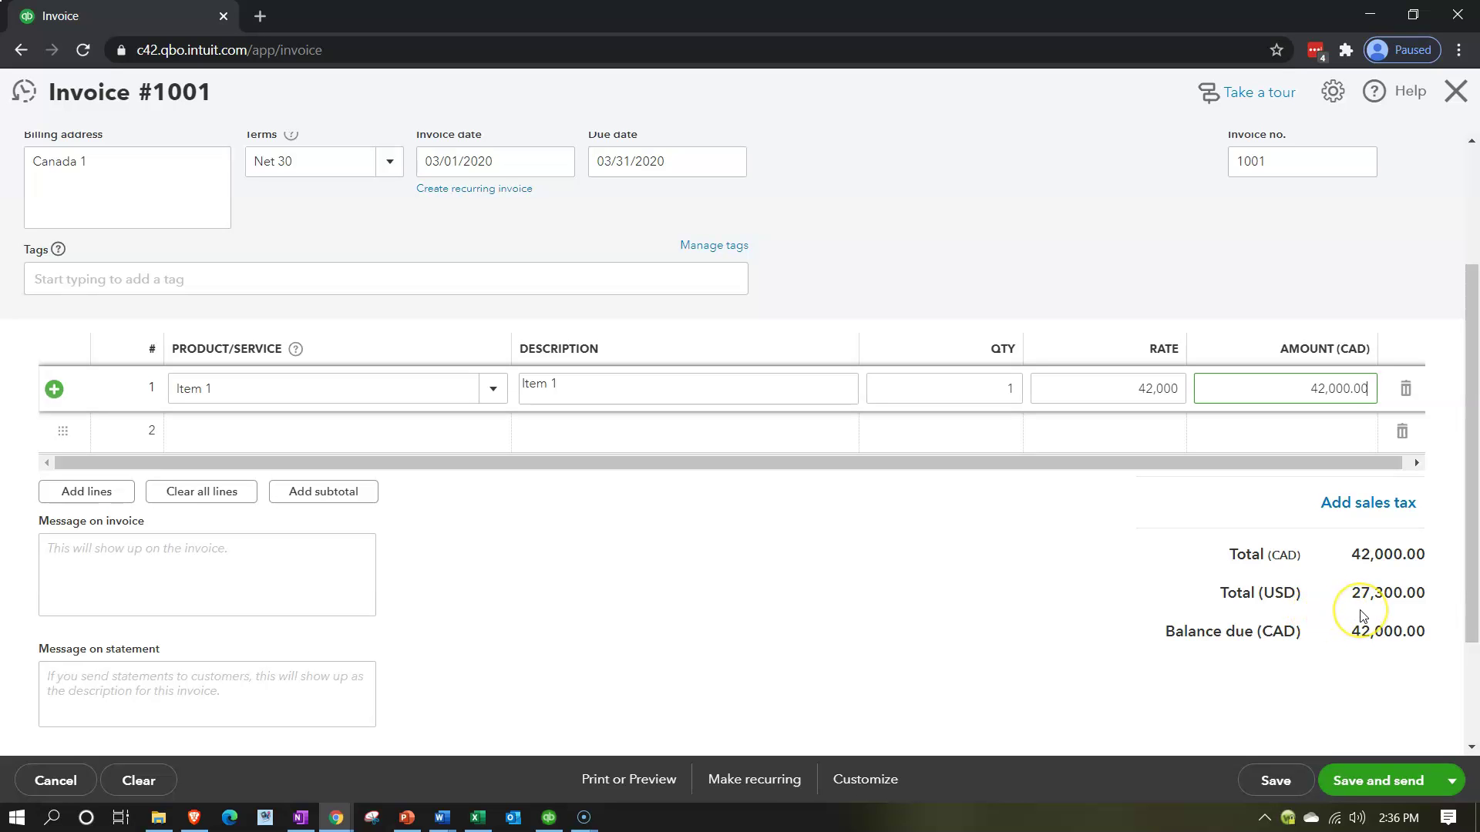
click(485, 817)
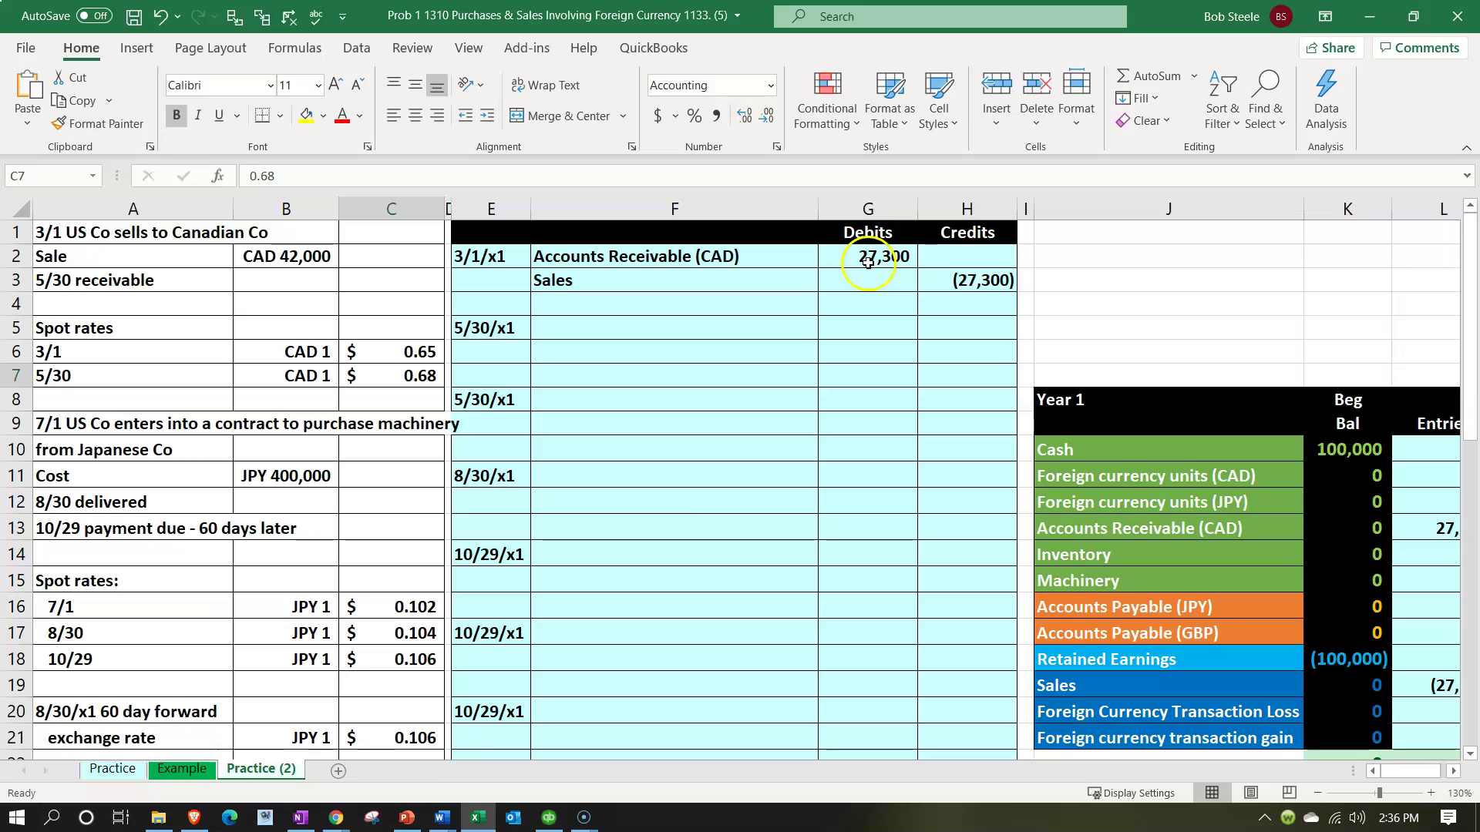
click(476, 816)
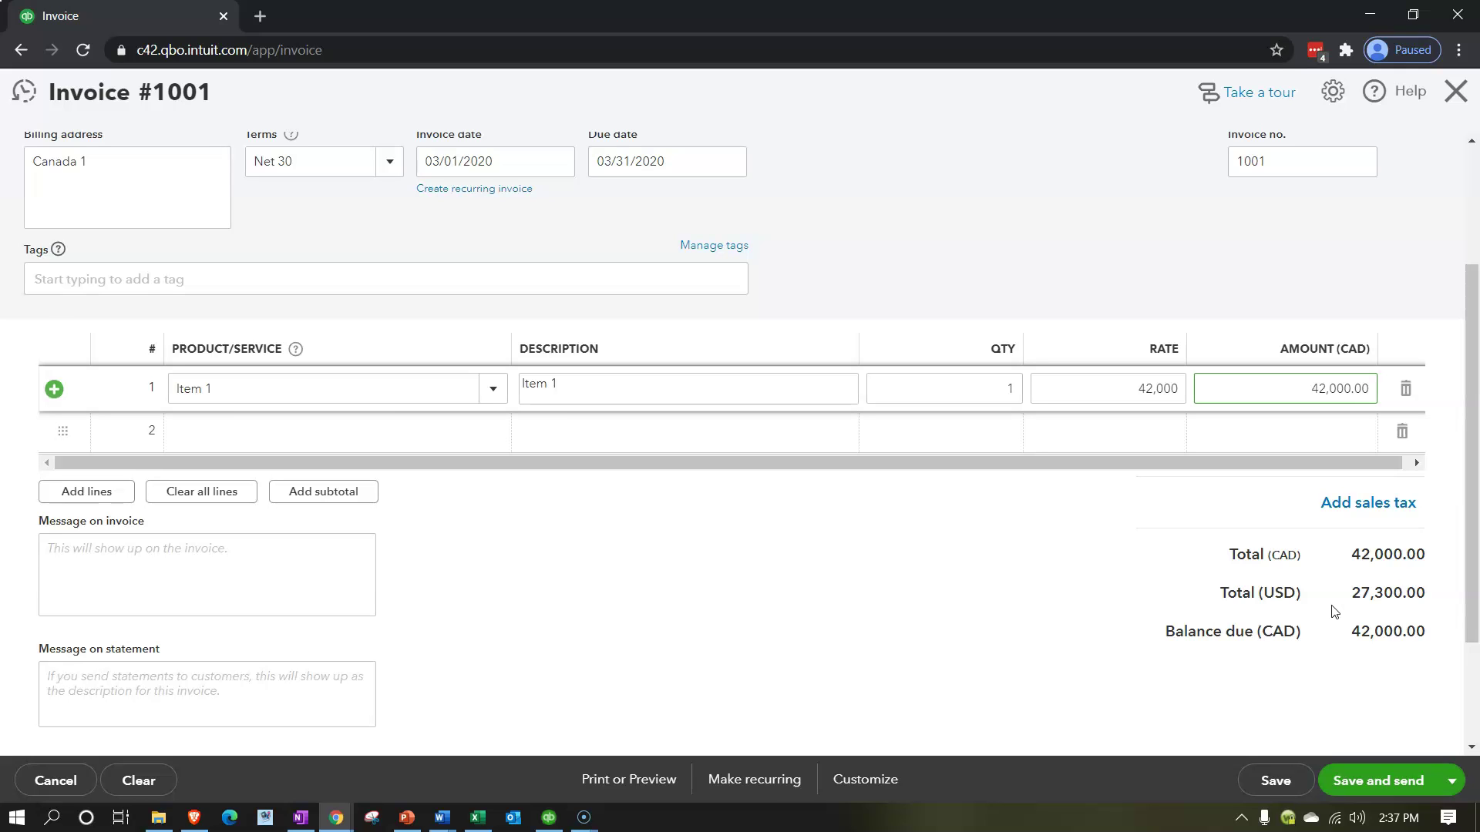
Save invoice 1001 for Canada 1 and close it without sending it to the customer.
click(1376, 783)
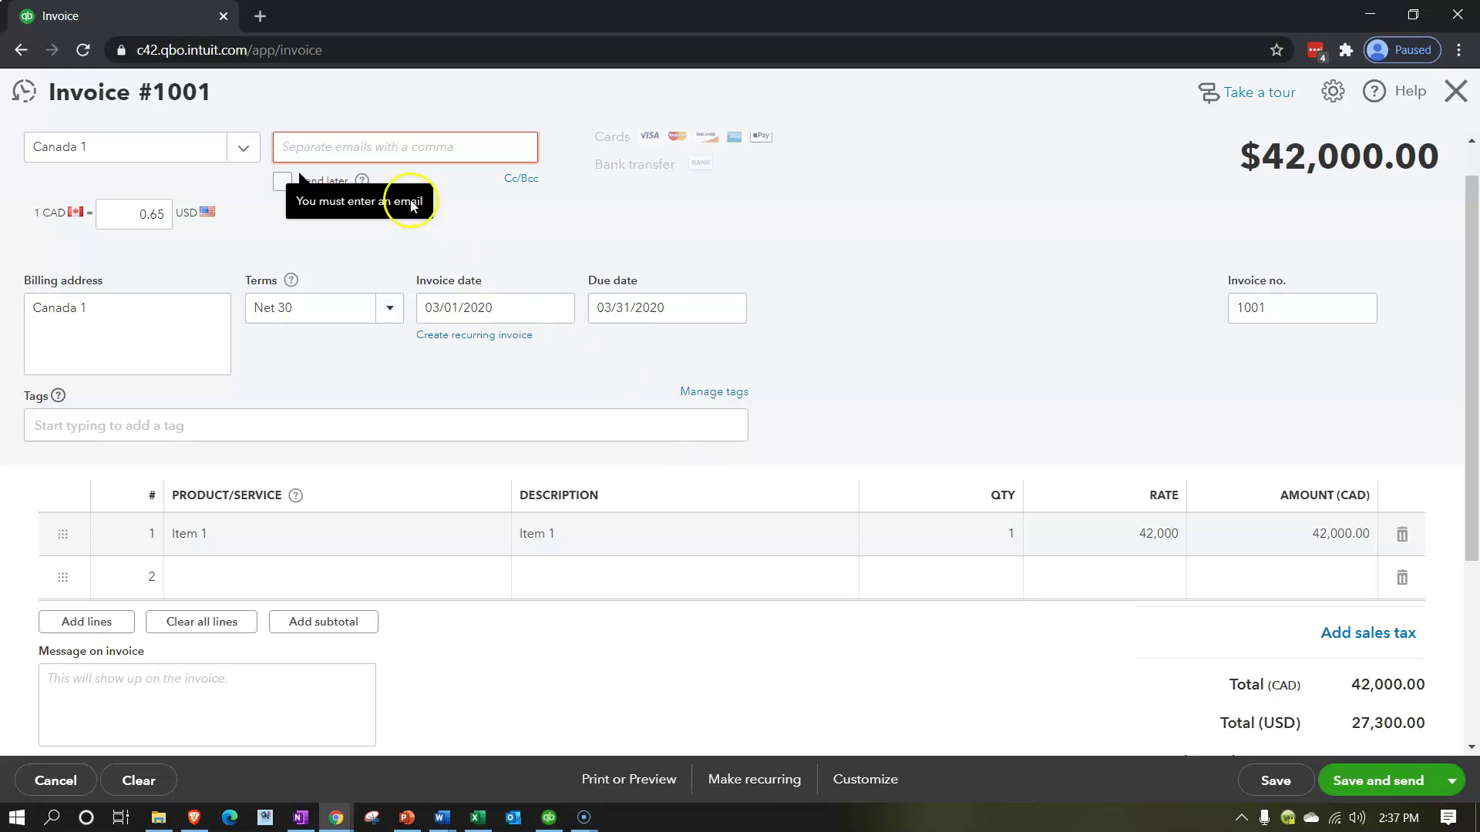
scroll(1110, 555, down, 1)
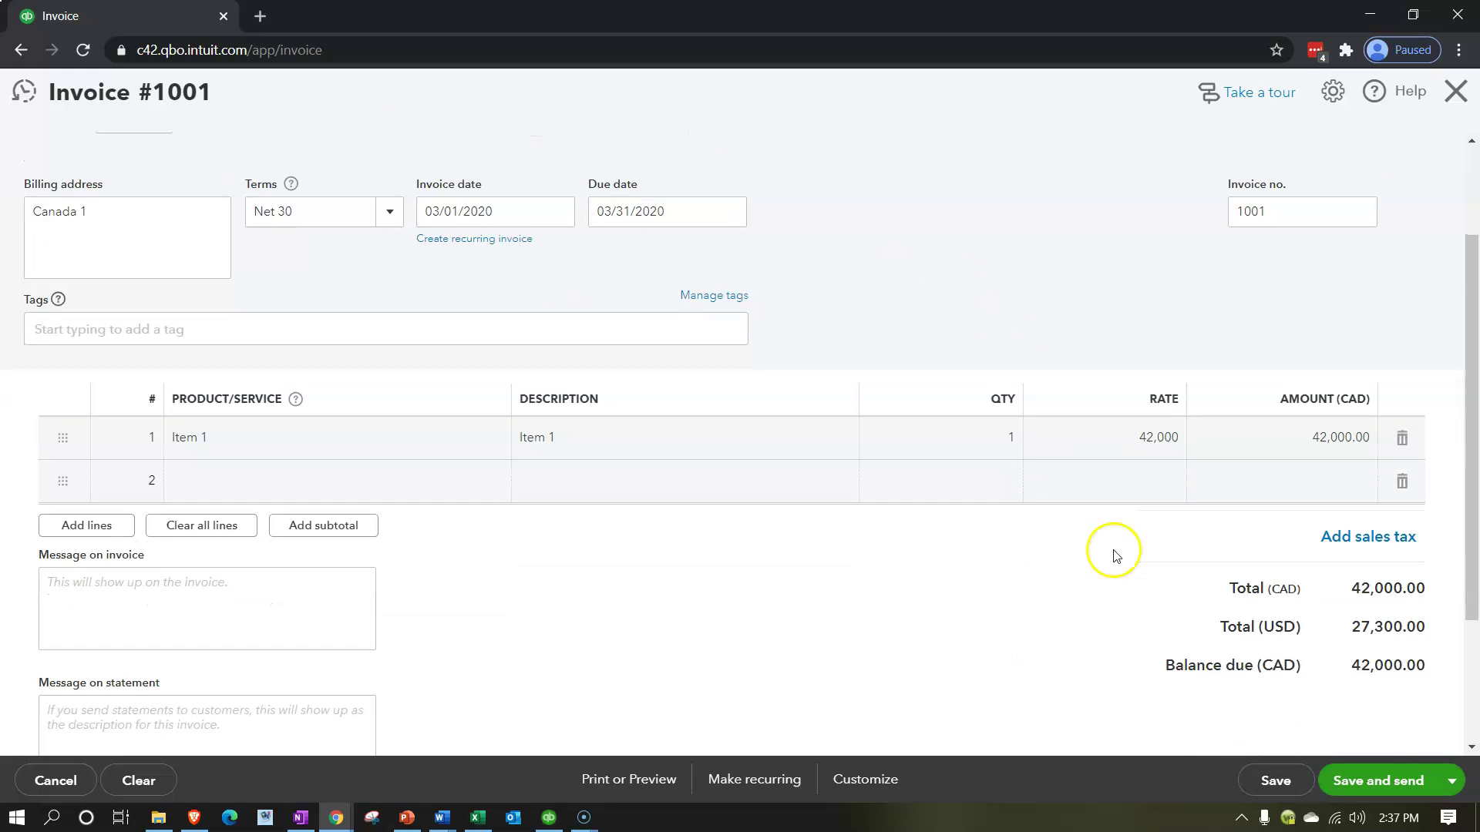
click(1446, 783)
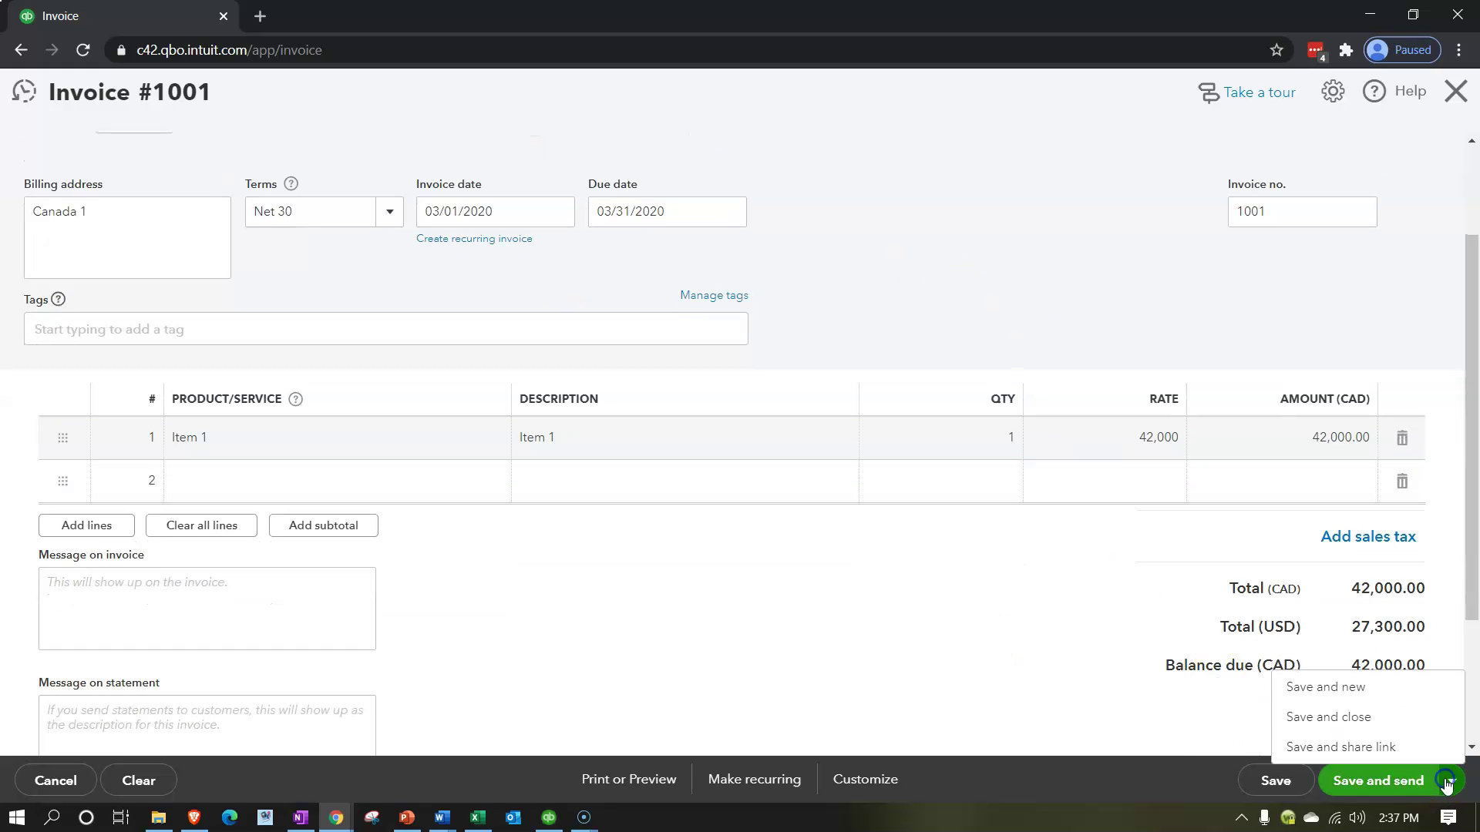
click(1345, 718)
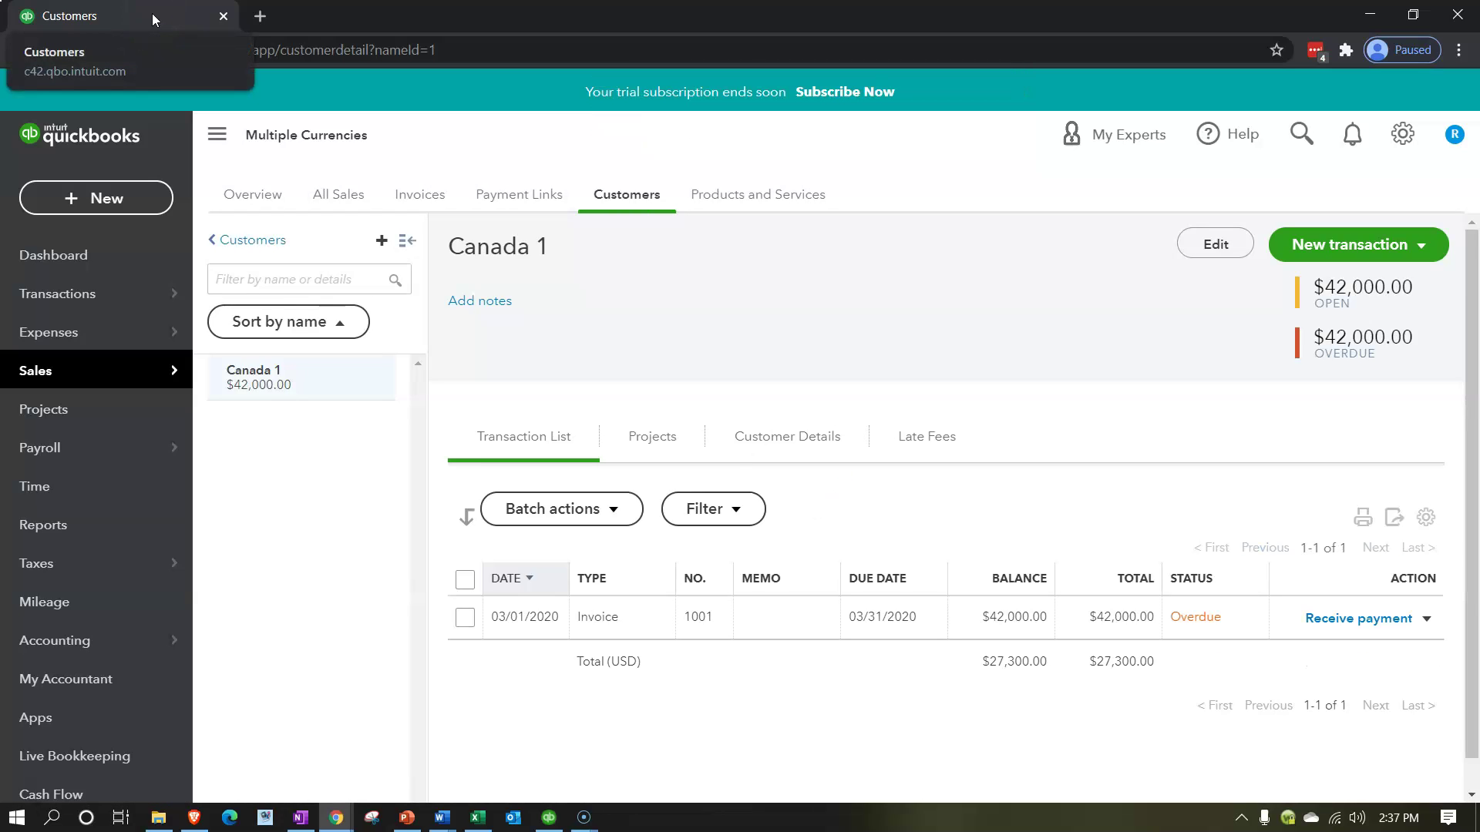
Duplicate the Canada 1 customer page into two additional browser tabs.
right_click(151, 12)
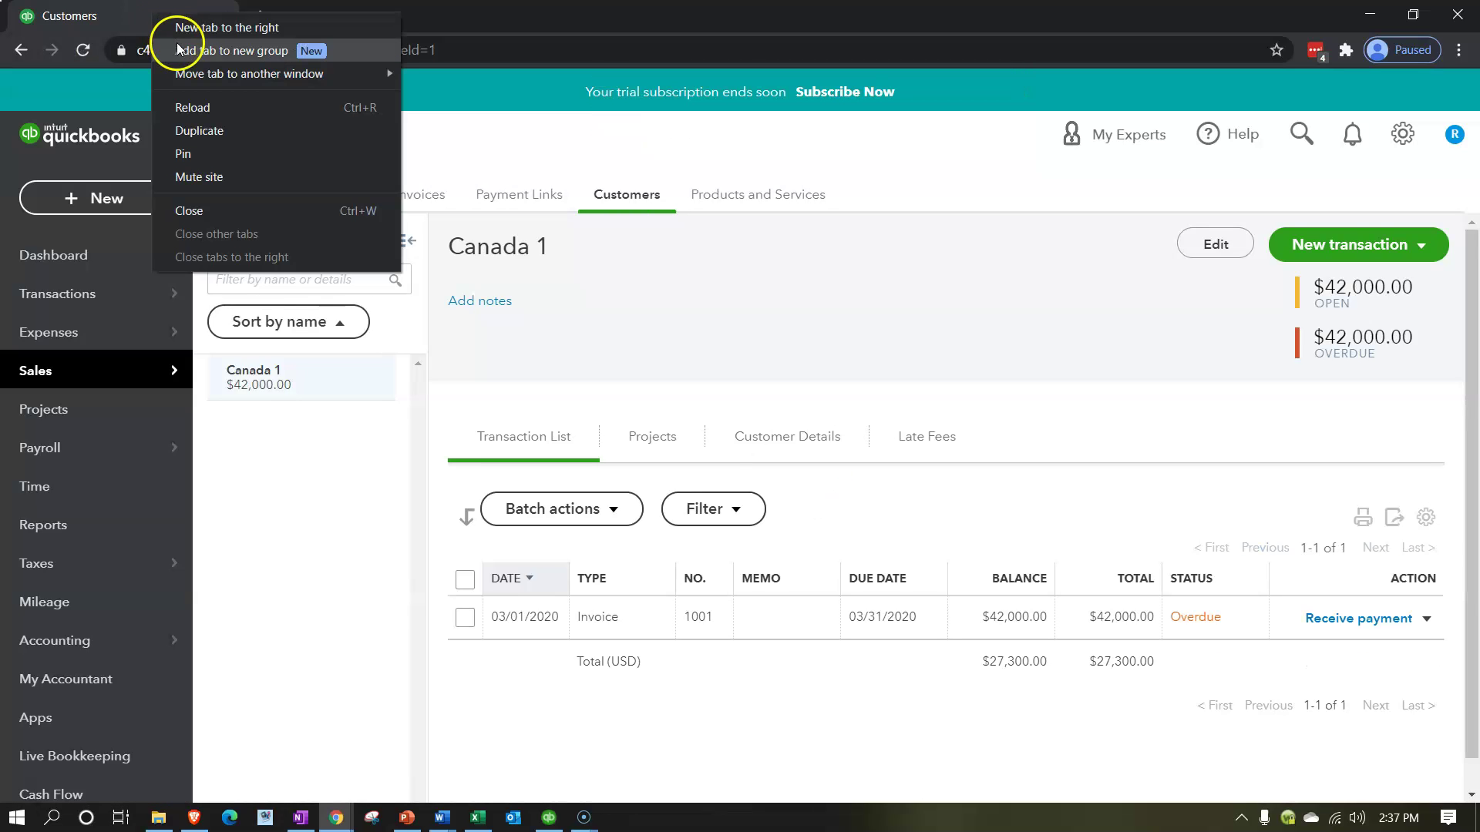
click(216, 132)
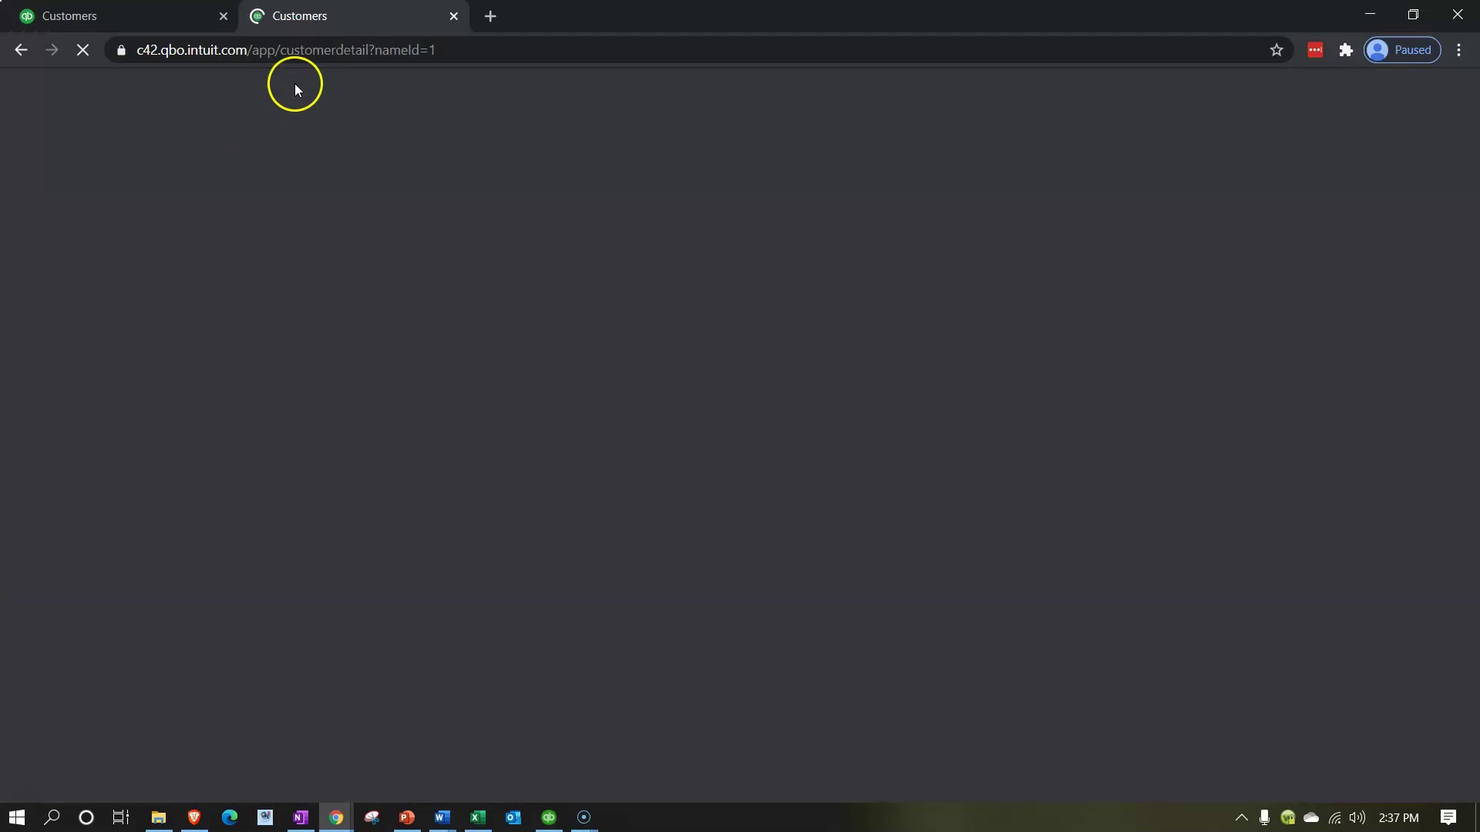
right_click(335, 13)
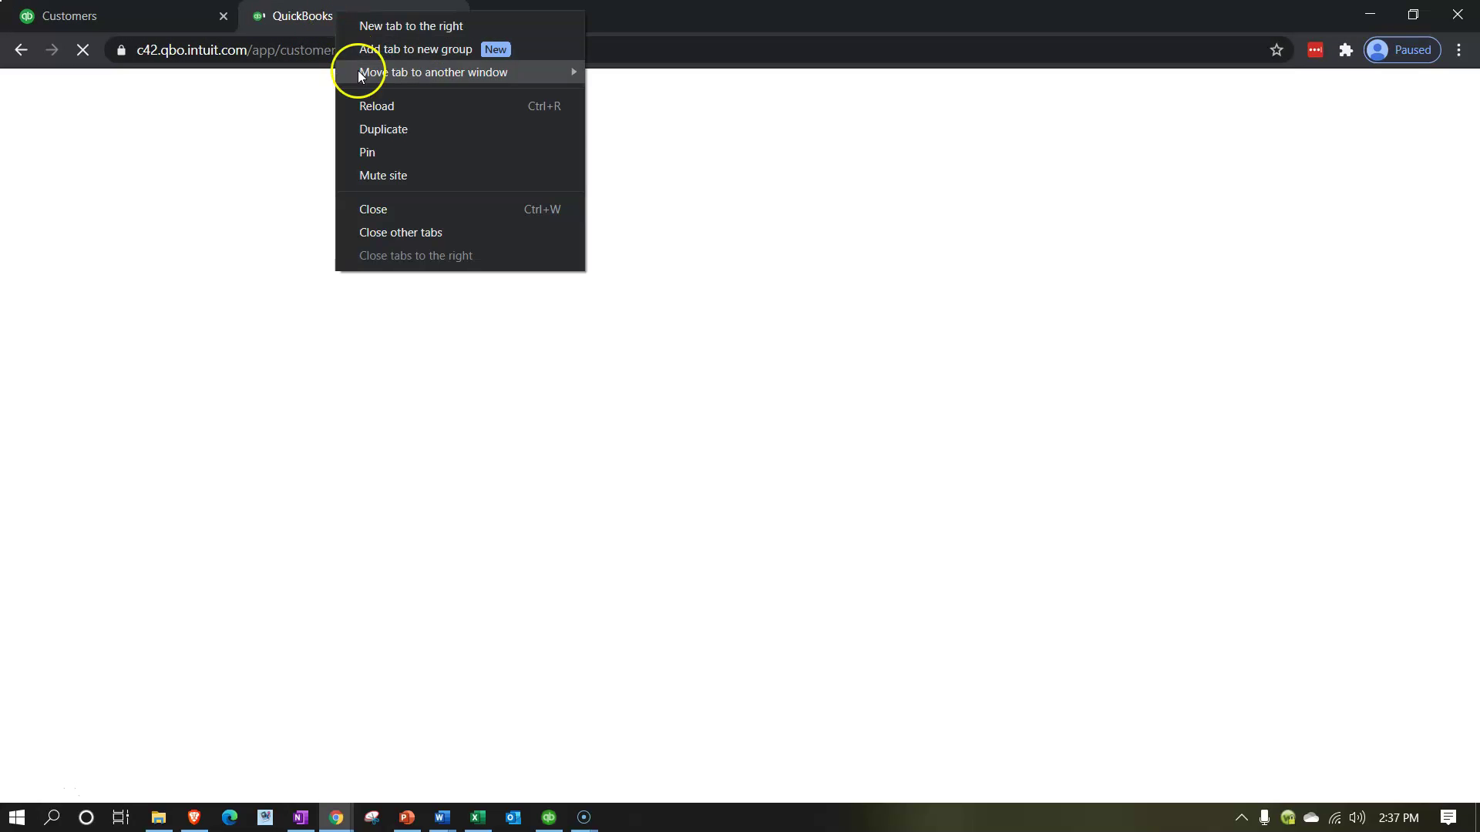
click(383, 129)
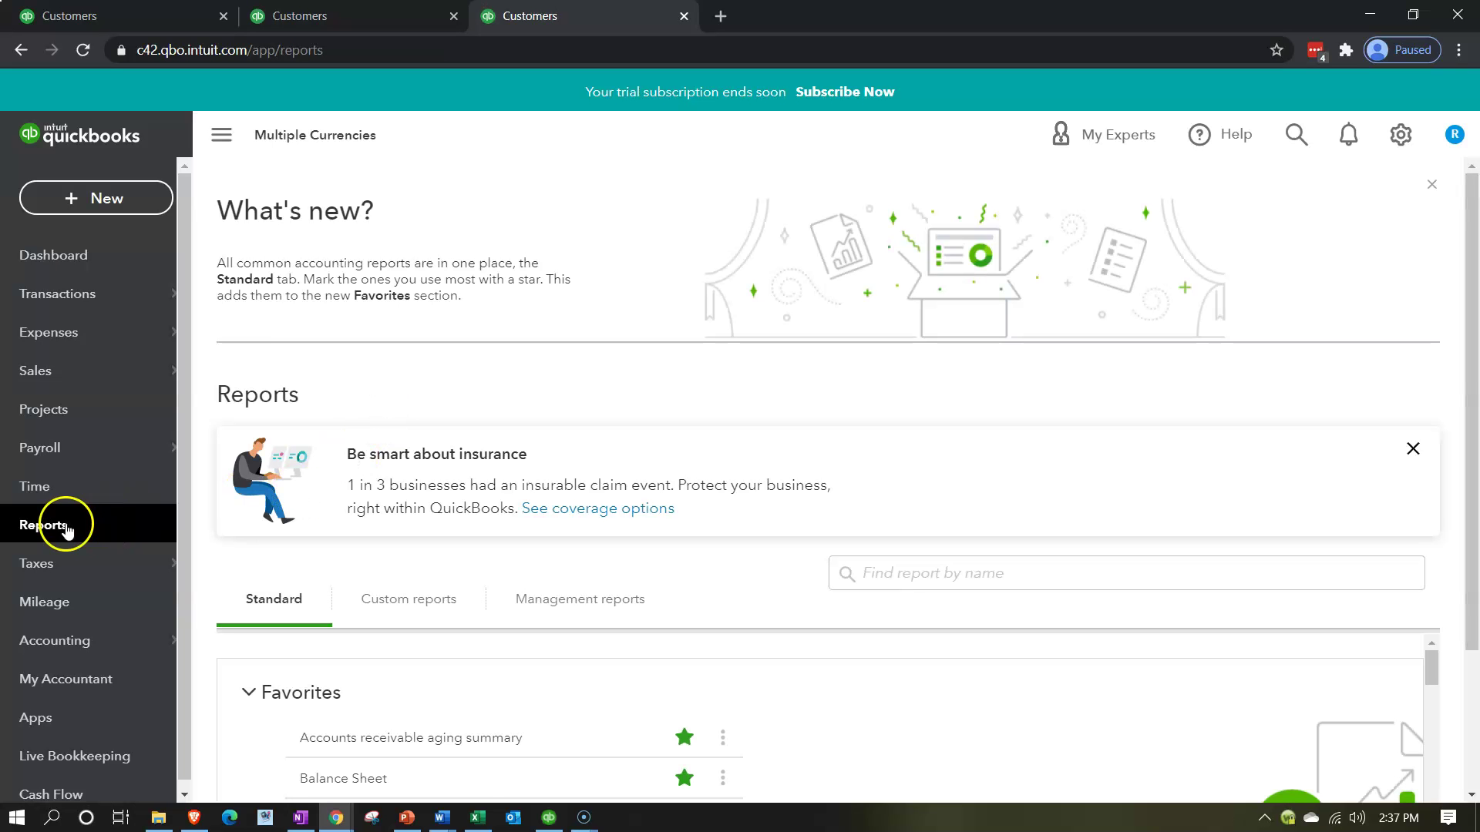
Open the Profit and Loss report from the favorite reports in the newest browser tab.
click(66, 527)
scroll(614, 393, down, 2)
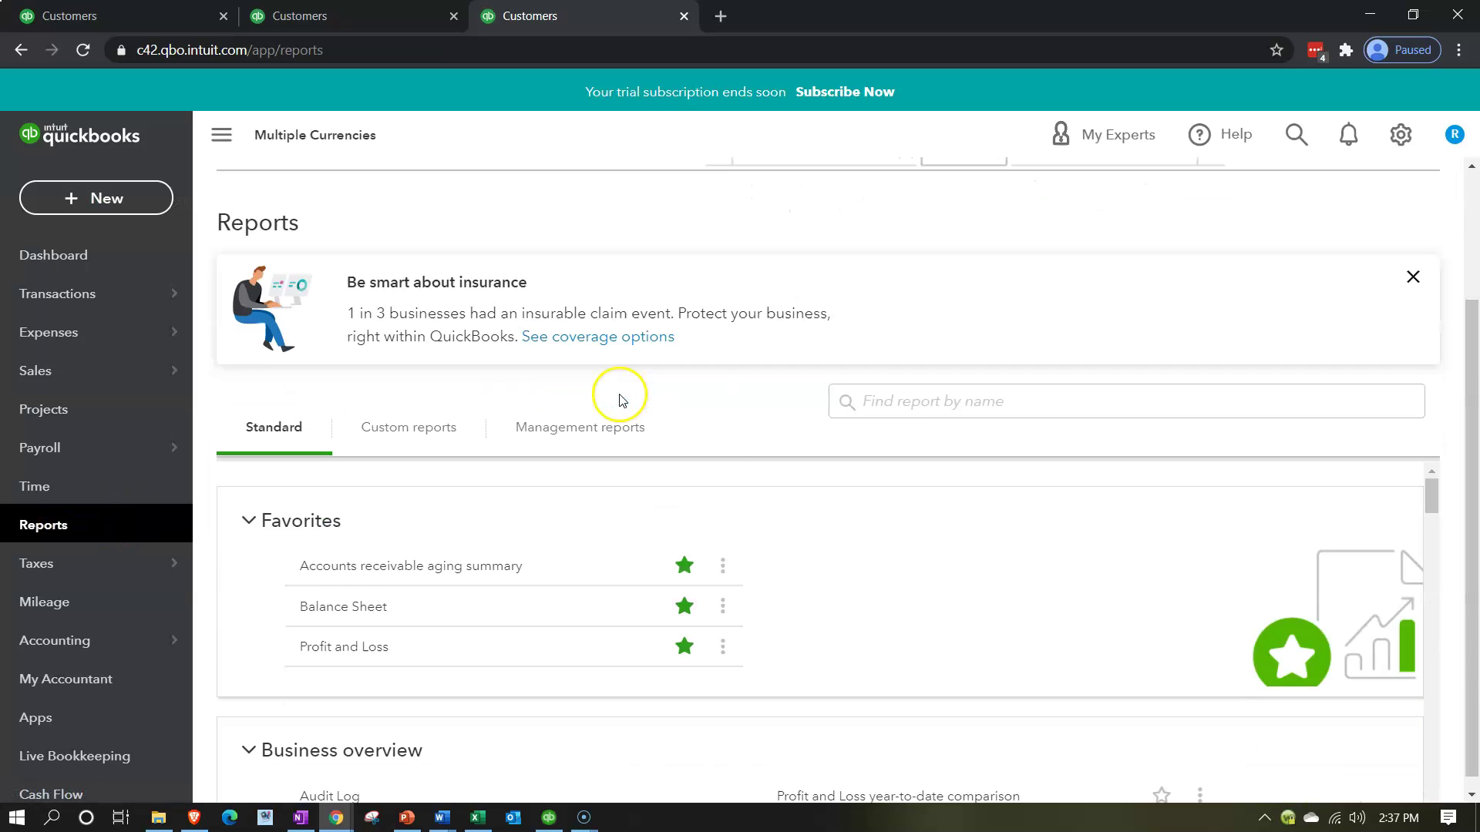
click(356, 632)
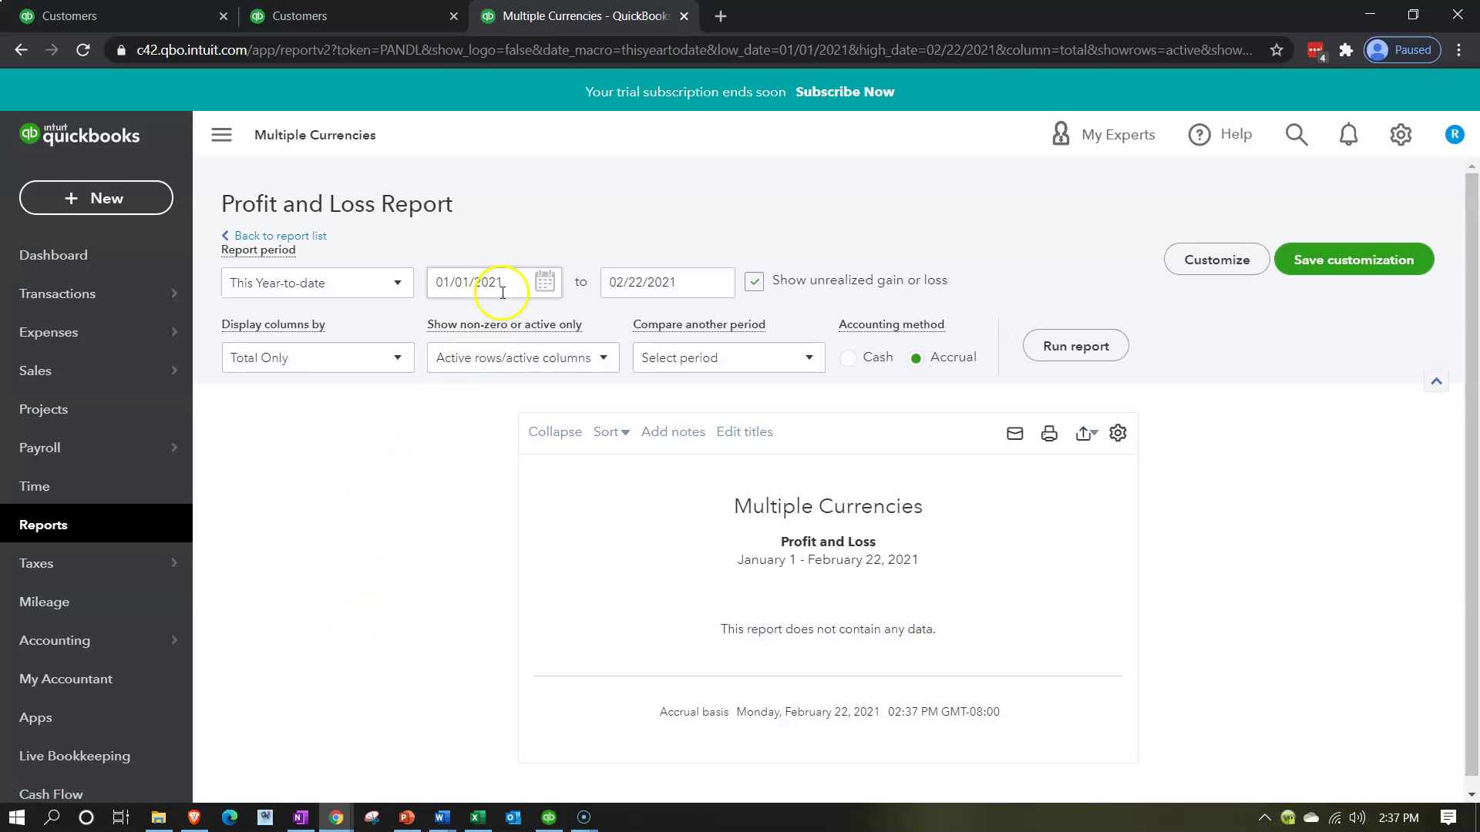
Run the Profit and Loss report for 01/01/2020 to 12/31/2020, enlarge the page to 125%, and collapse the side navigation.
drag(500, 282, 432, 281)
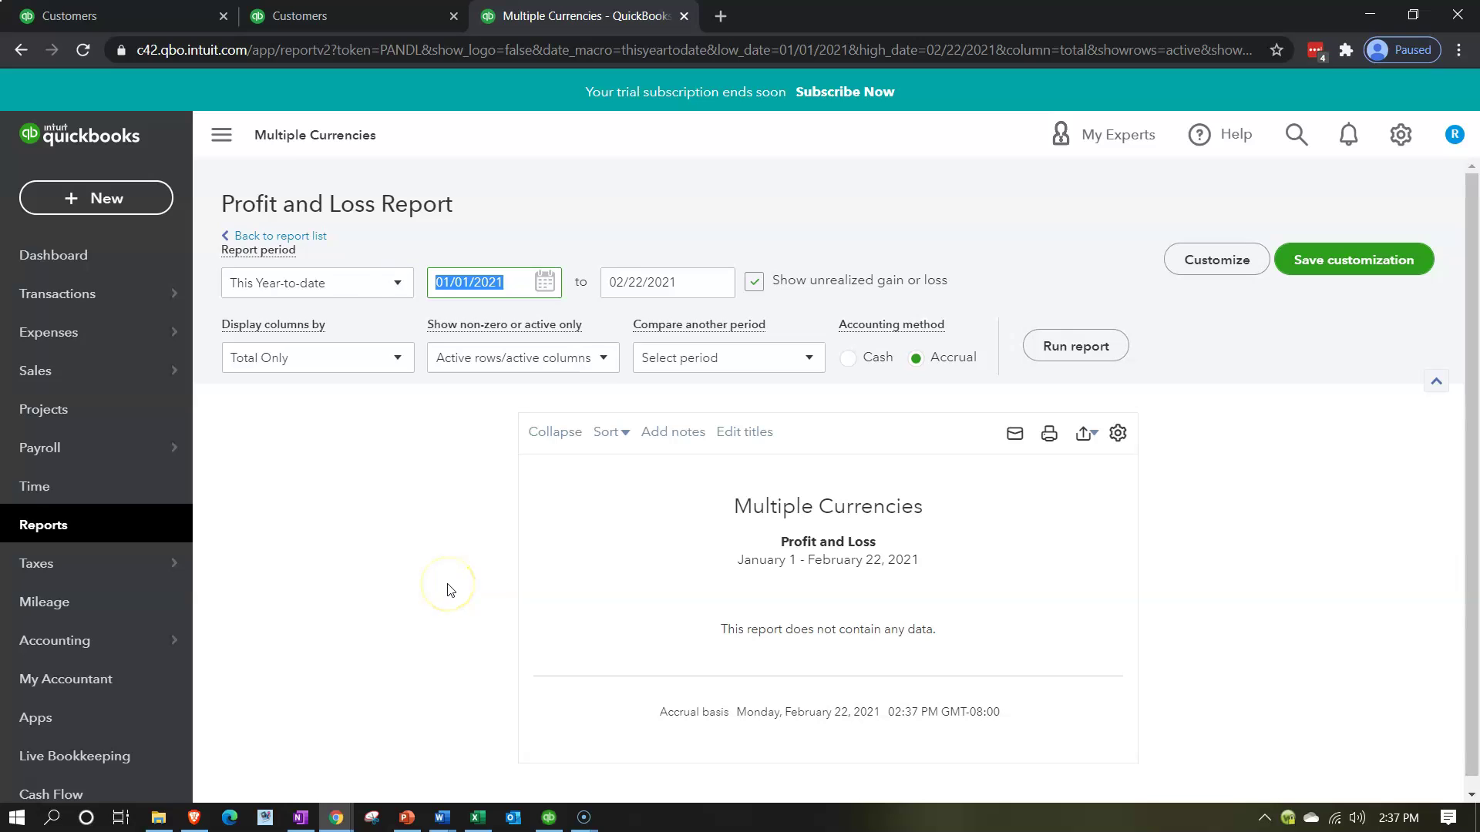
text(01)
text(/01/2020)
key(Tab)
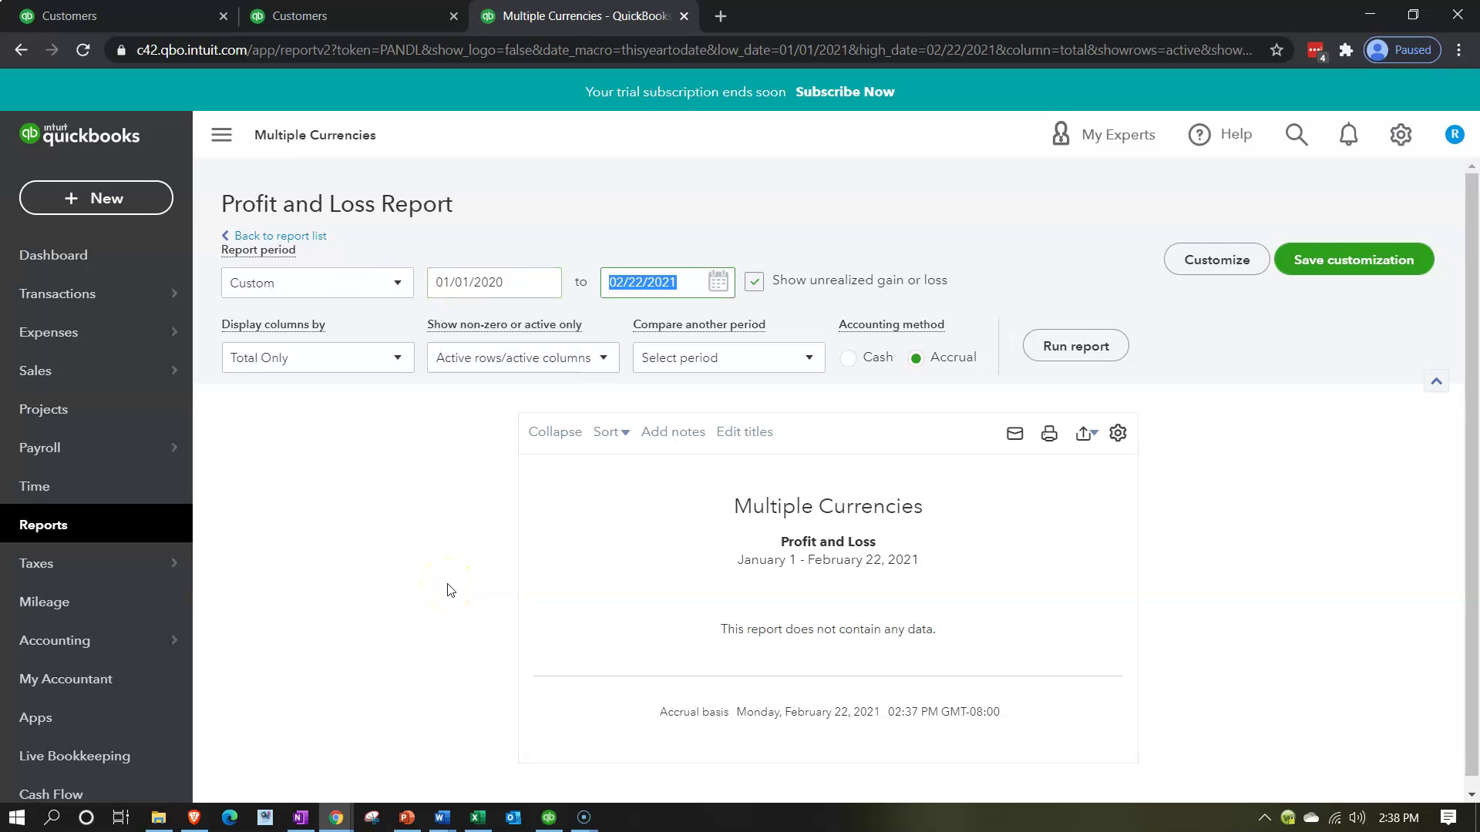
text(12/31/2020)
key(Tab)
click(1076, 346)
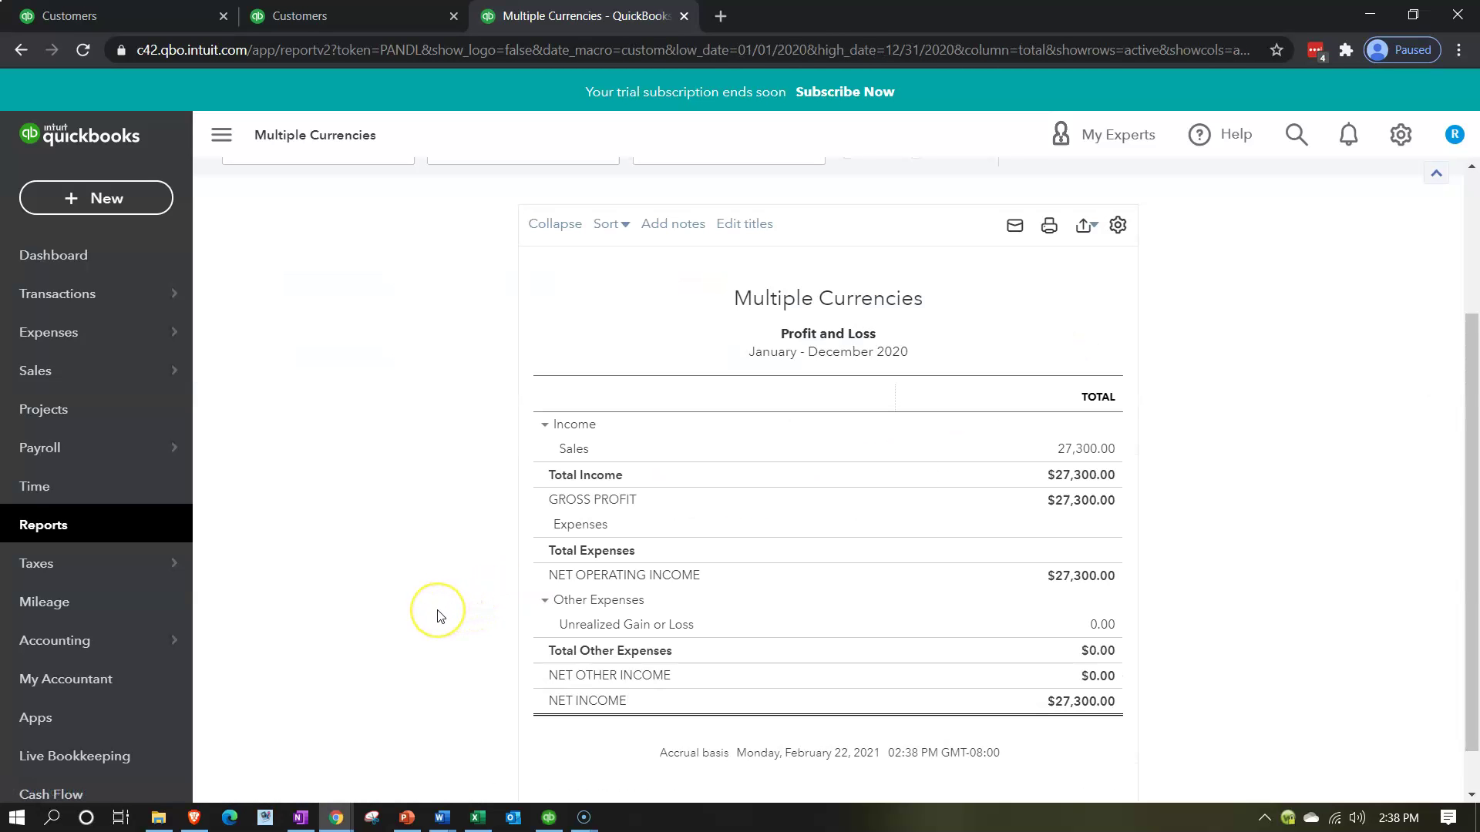
key(ctrl+plus)
key(ctrl+plus)
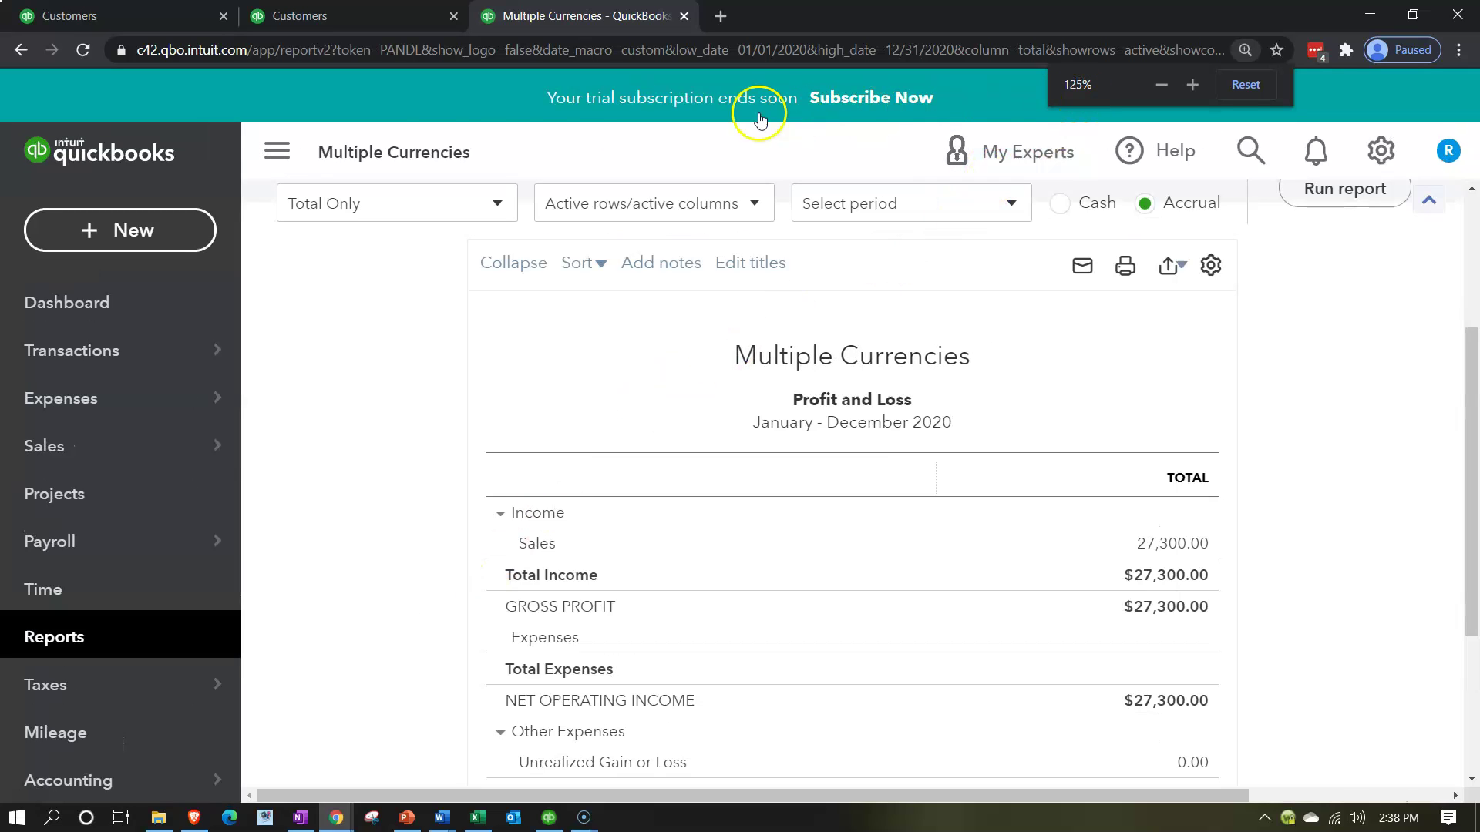
click(271, 156)
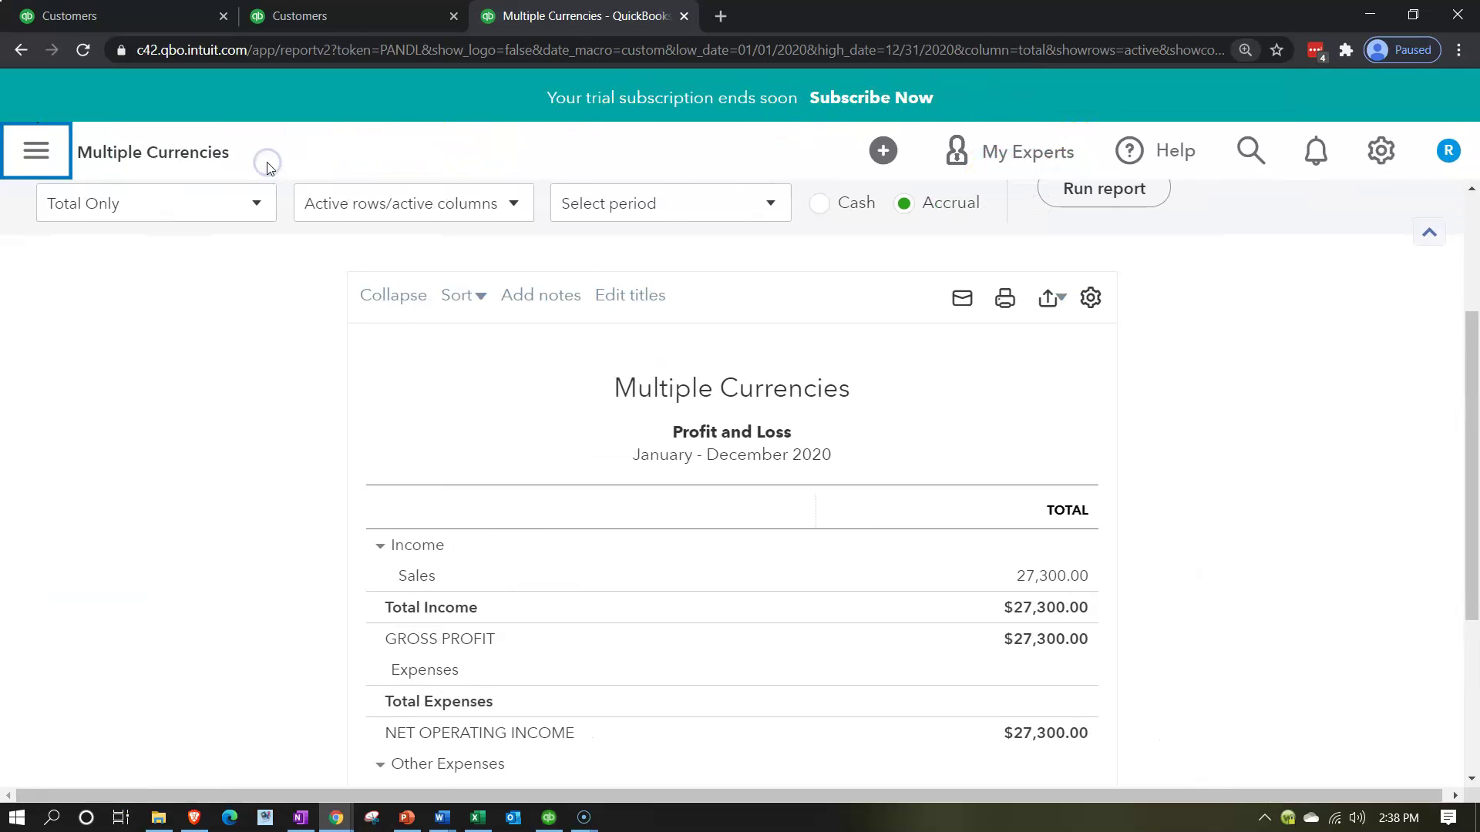
Open the Balance Sheet report in the middle browser tab and collapse its side navigation.
click(342, 26)
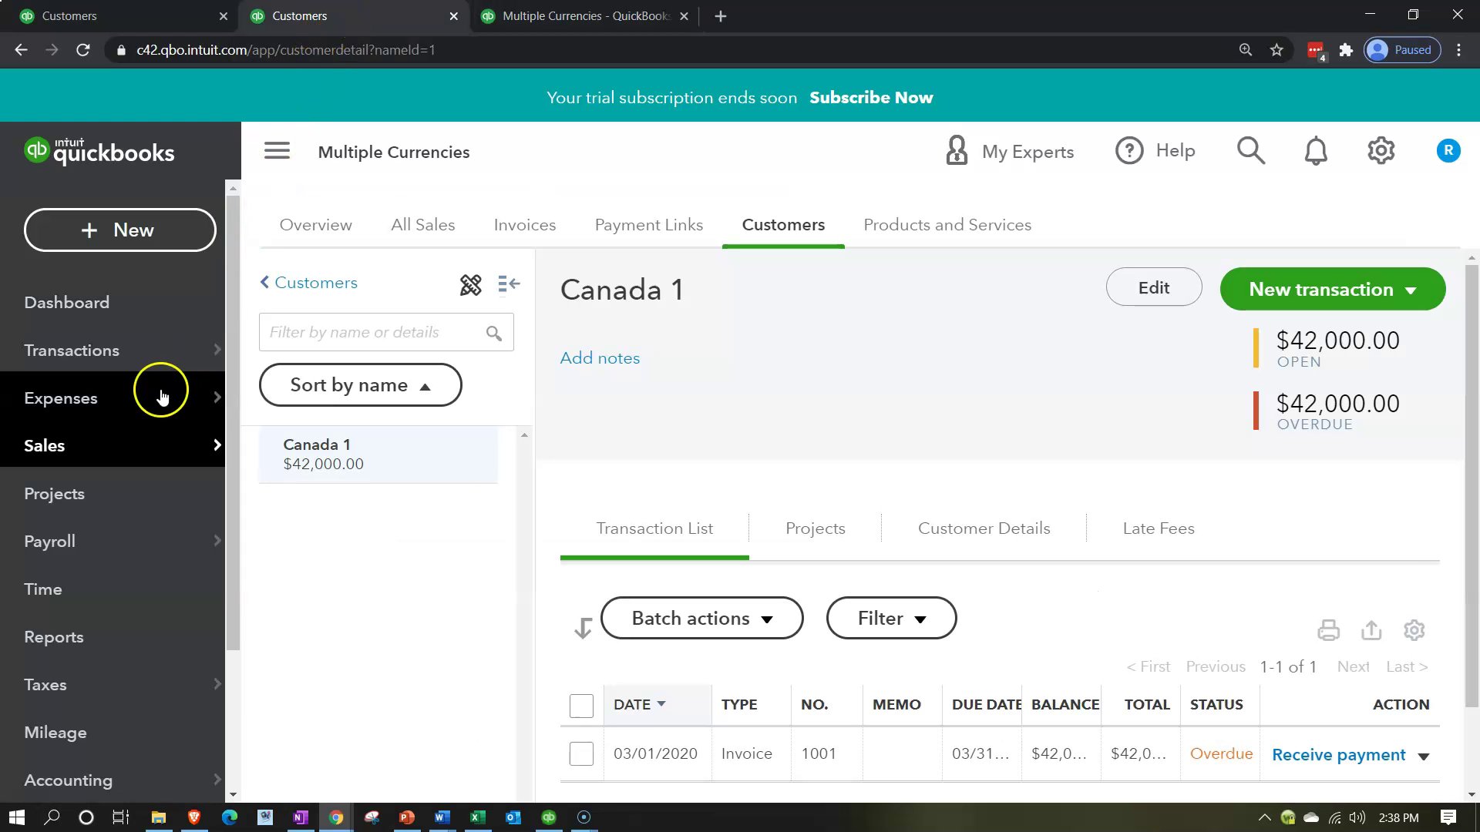
click(97, 644)
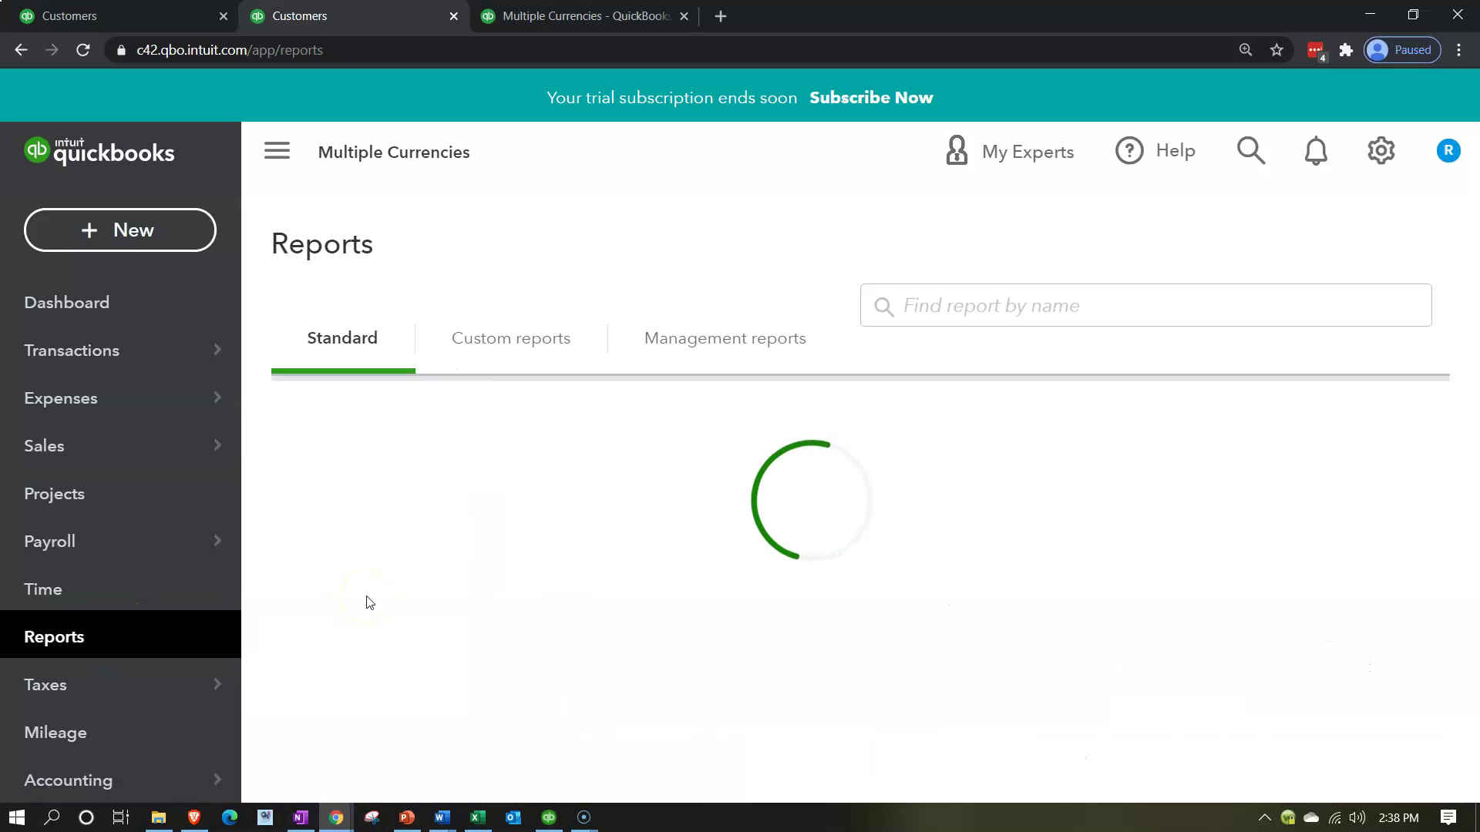
scroll(370, 602, down, 1)
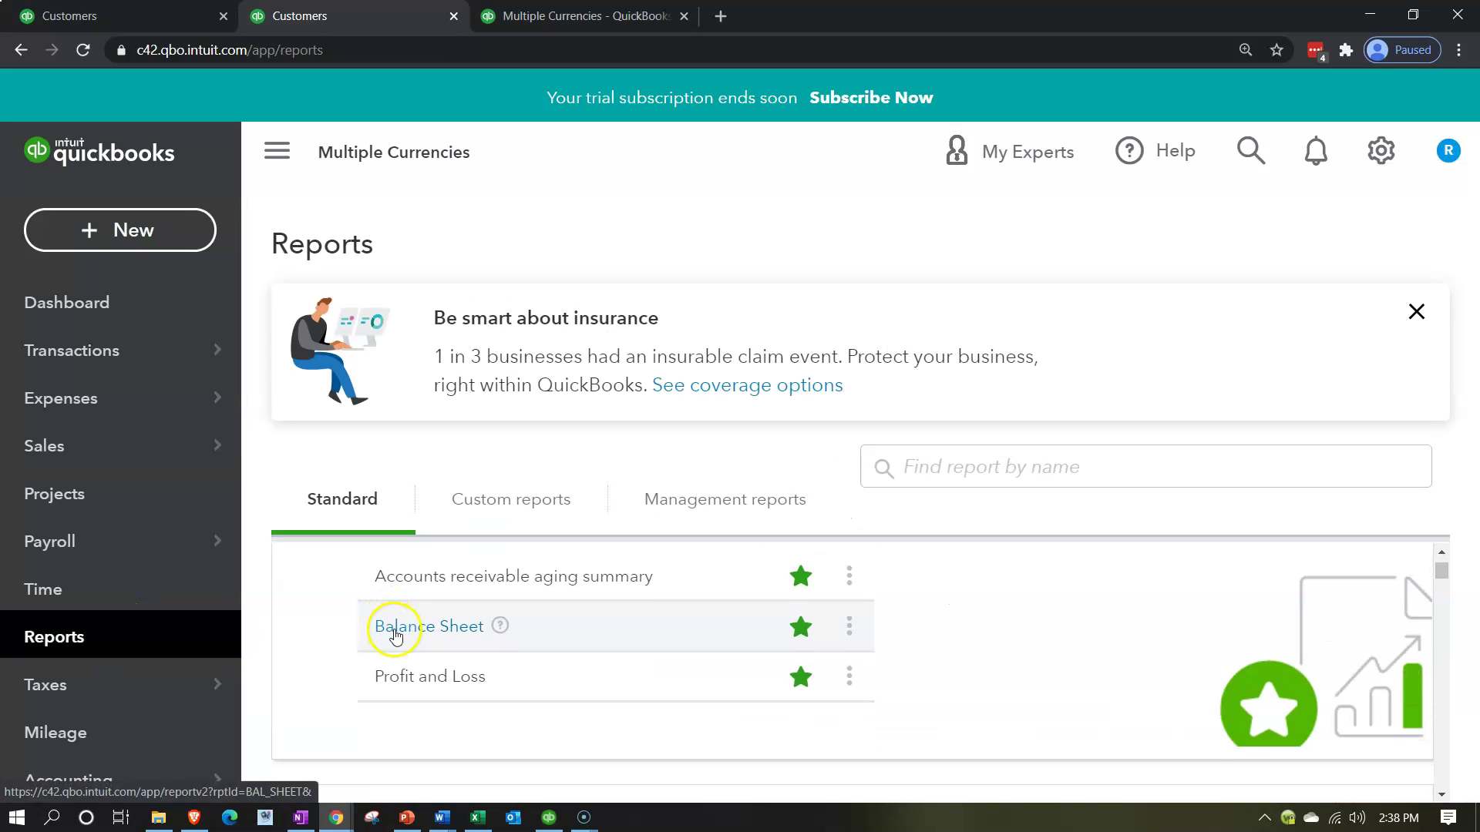
click(393, 632)
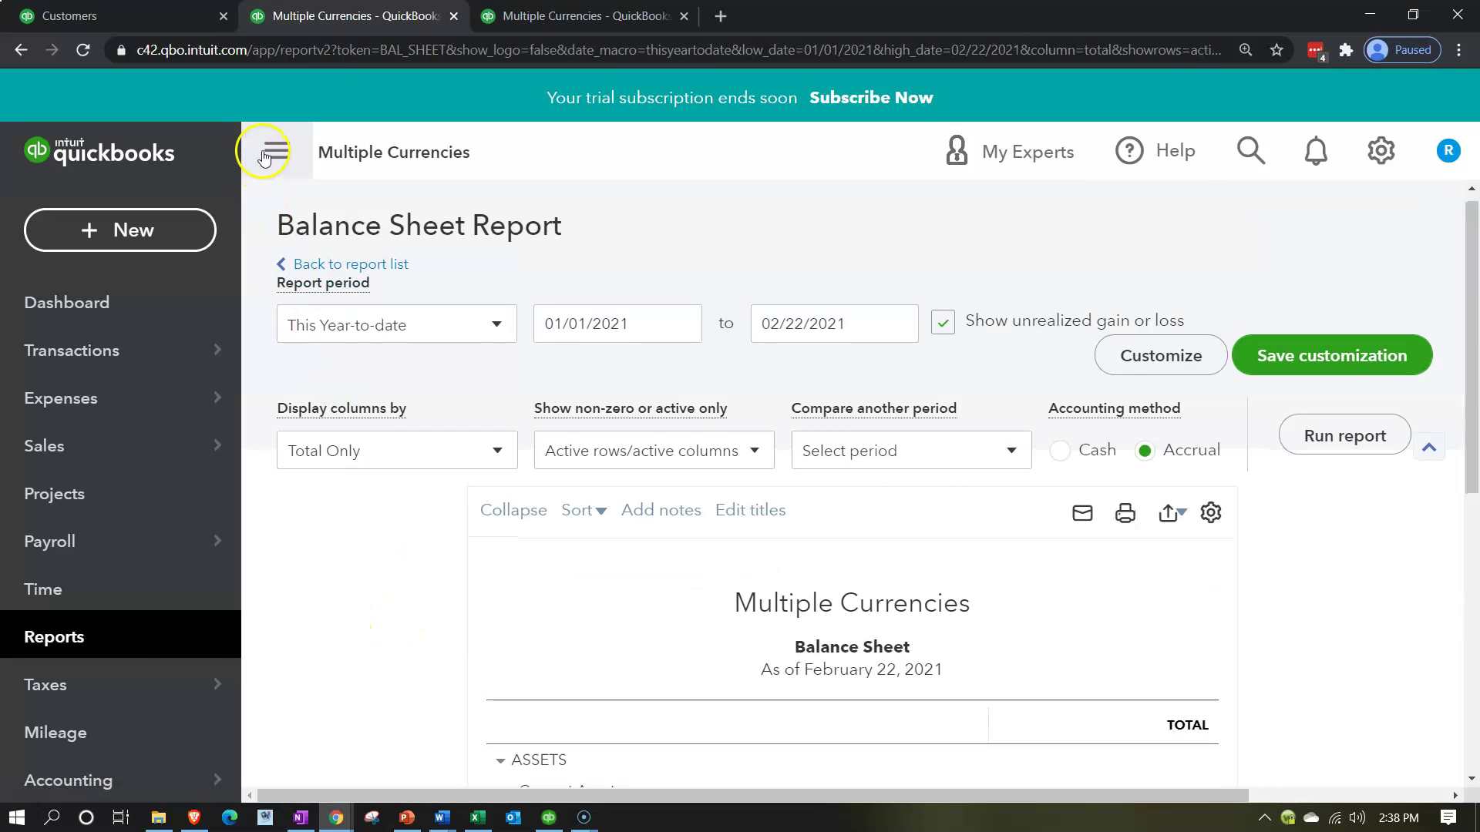
click(264, 151)
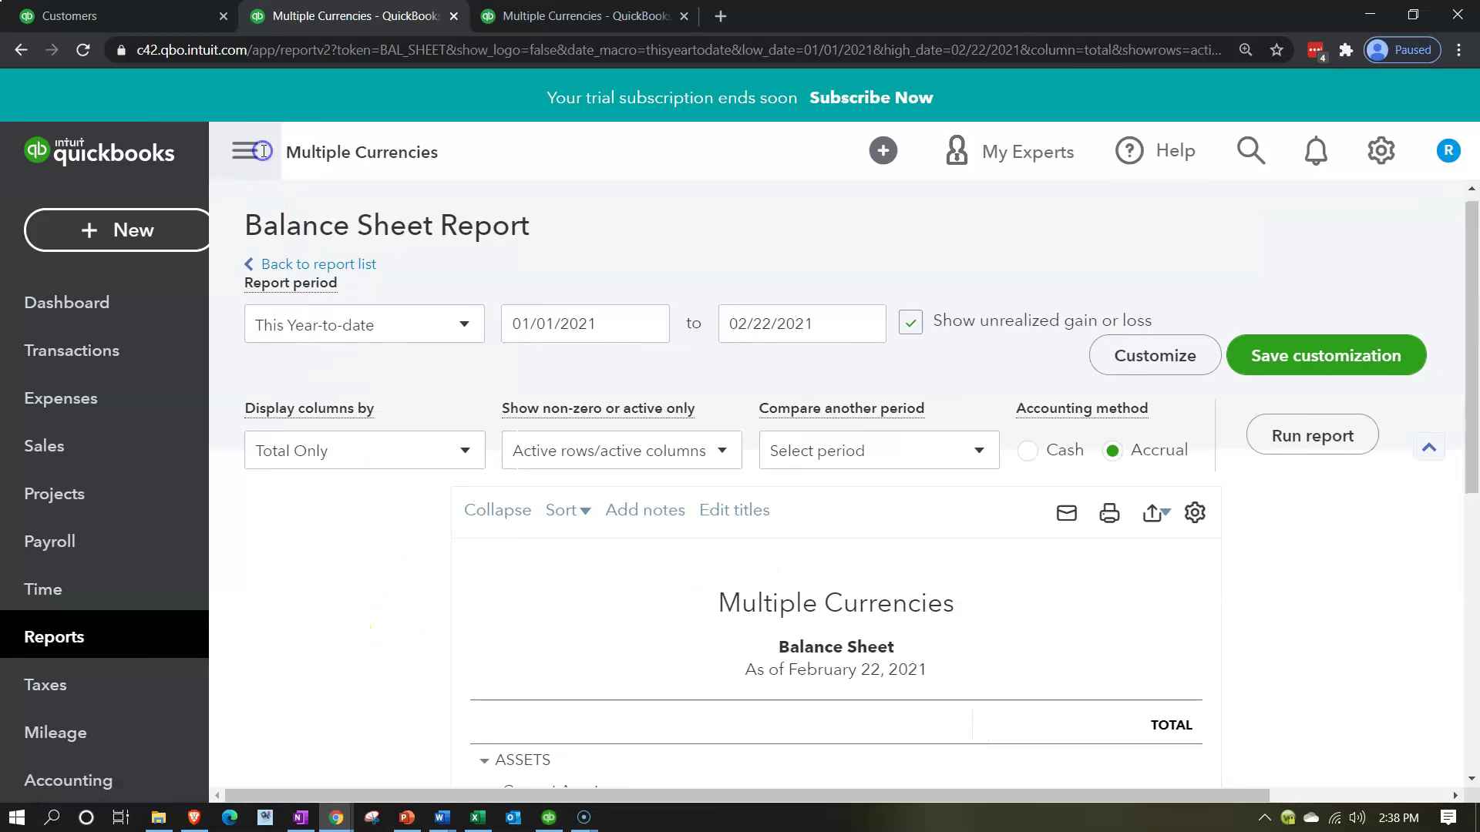
Run the Balance Sheet report for the period 01/01/2020 to 12/31/2020.
click(383, 321)
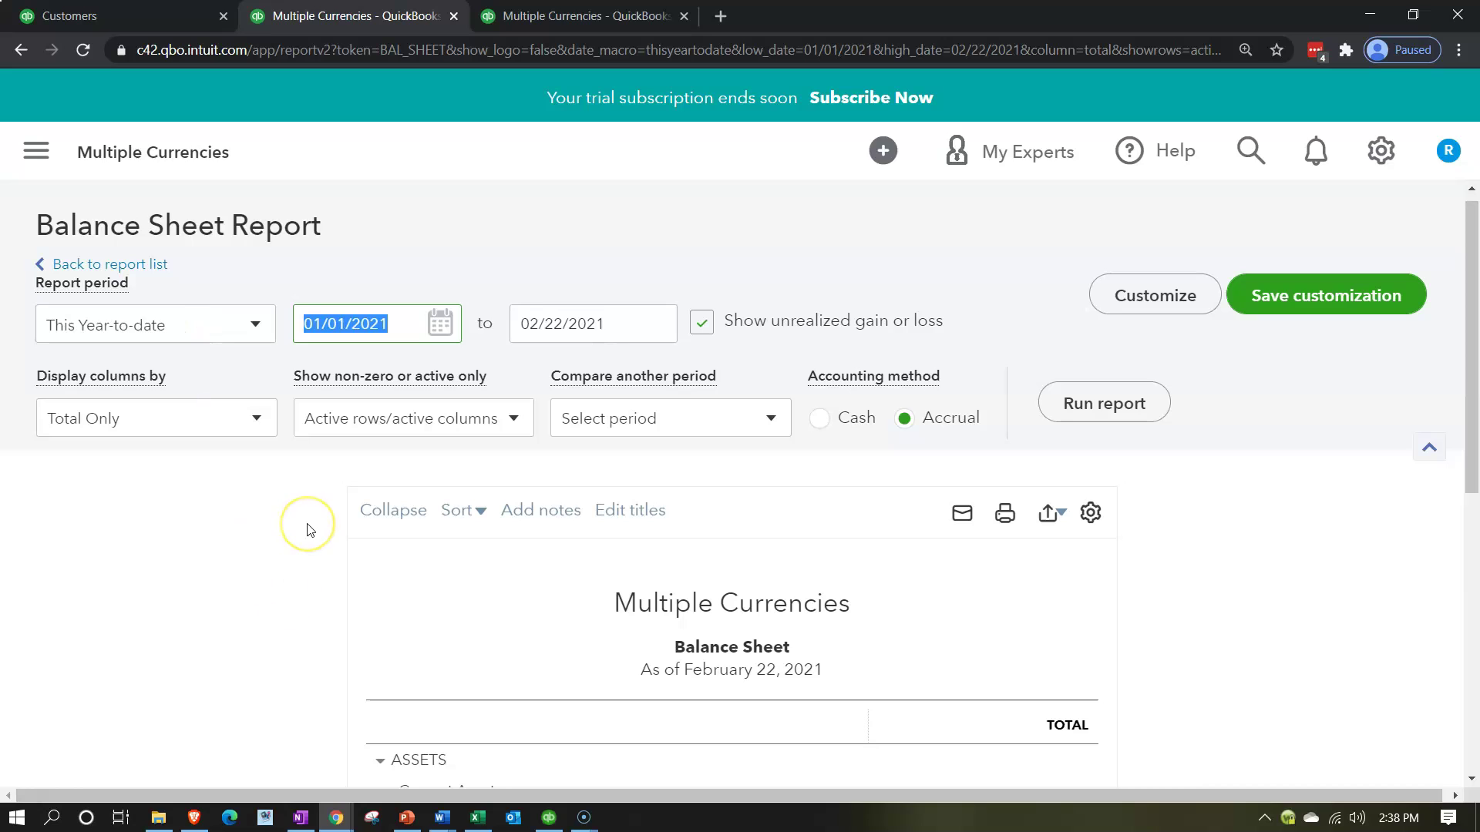
text(01012020)
key(Tab)
text(12/31/2020)
key(Tab)
click(1086, 403)
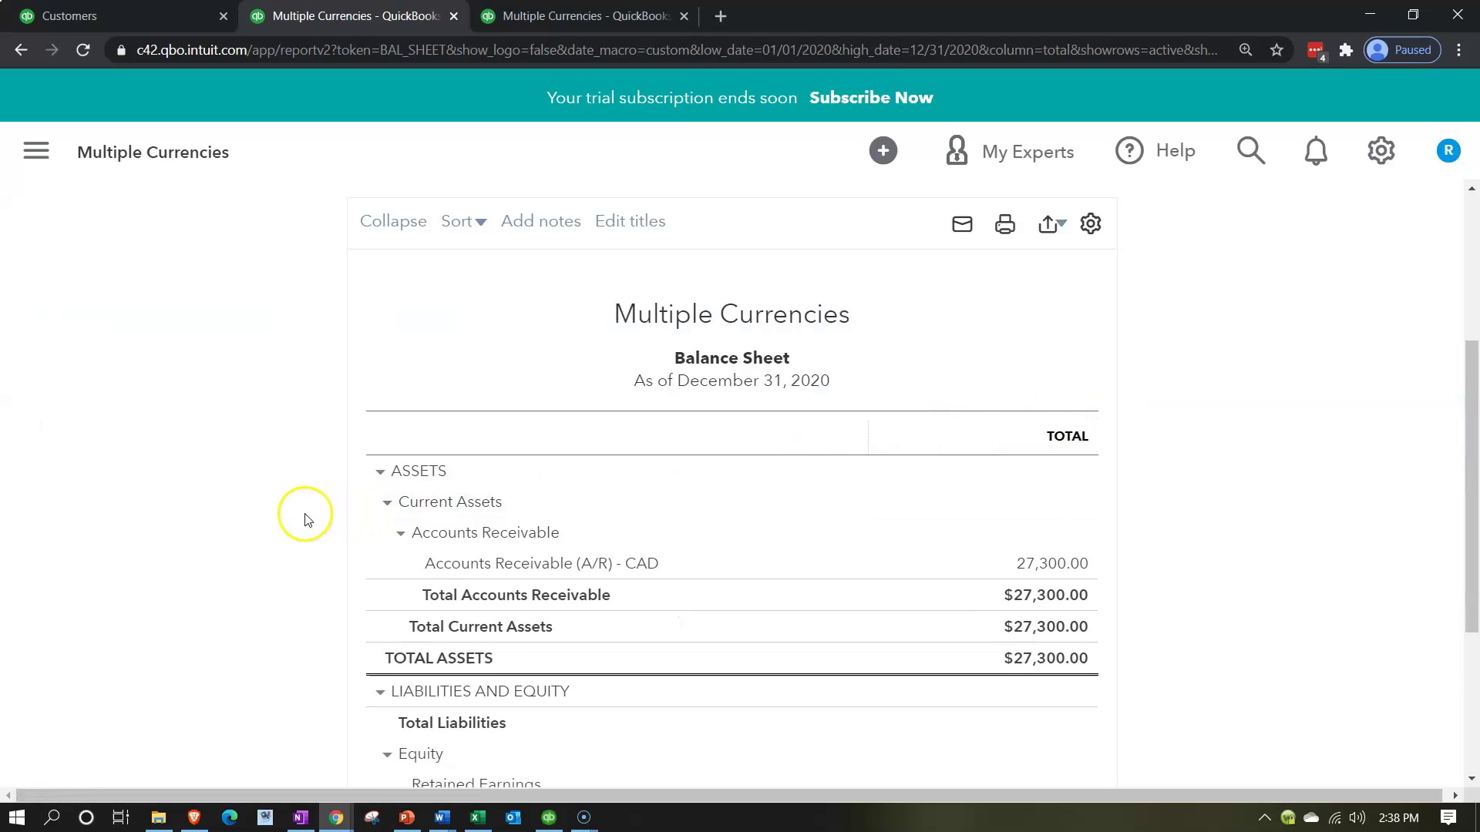
Drill down from the Balance Sheet's CAD Accounts Receivable amount to its source invoice, close the invoice, and return to the report summary.
scroll(304, 518, down, 2)
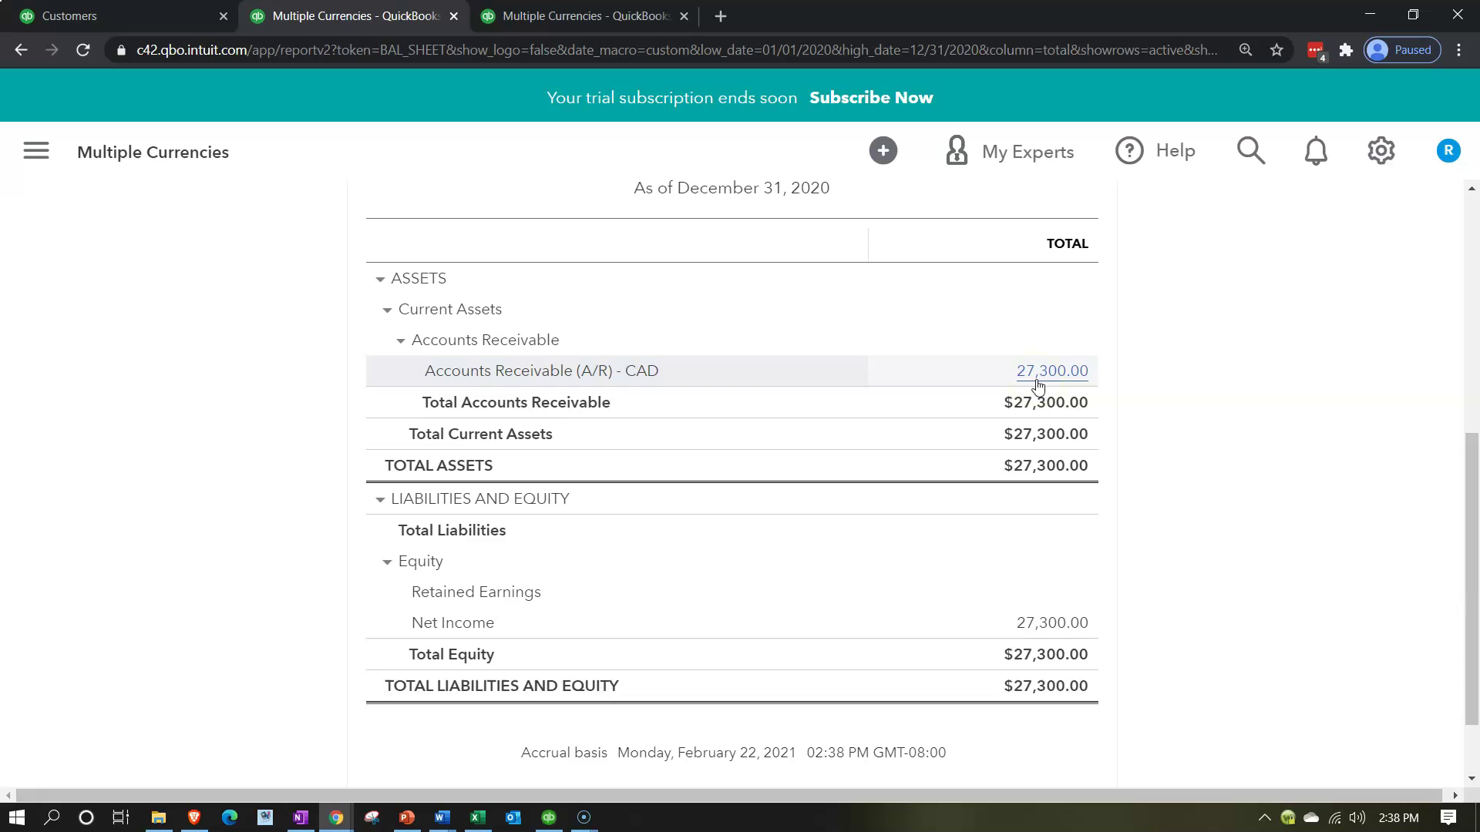
click(1038, 371)
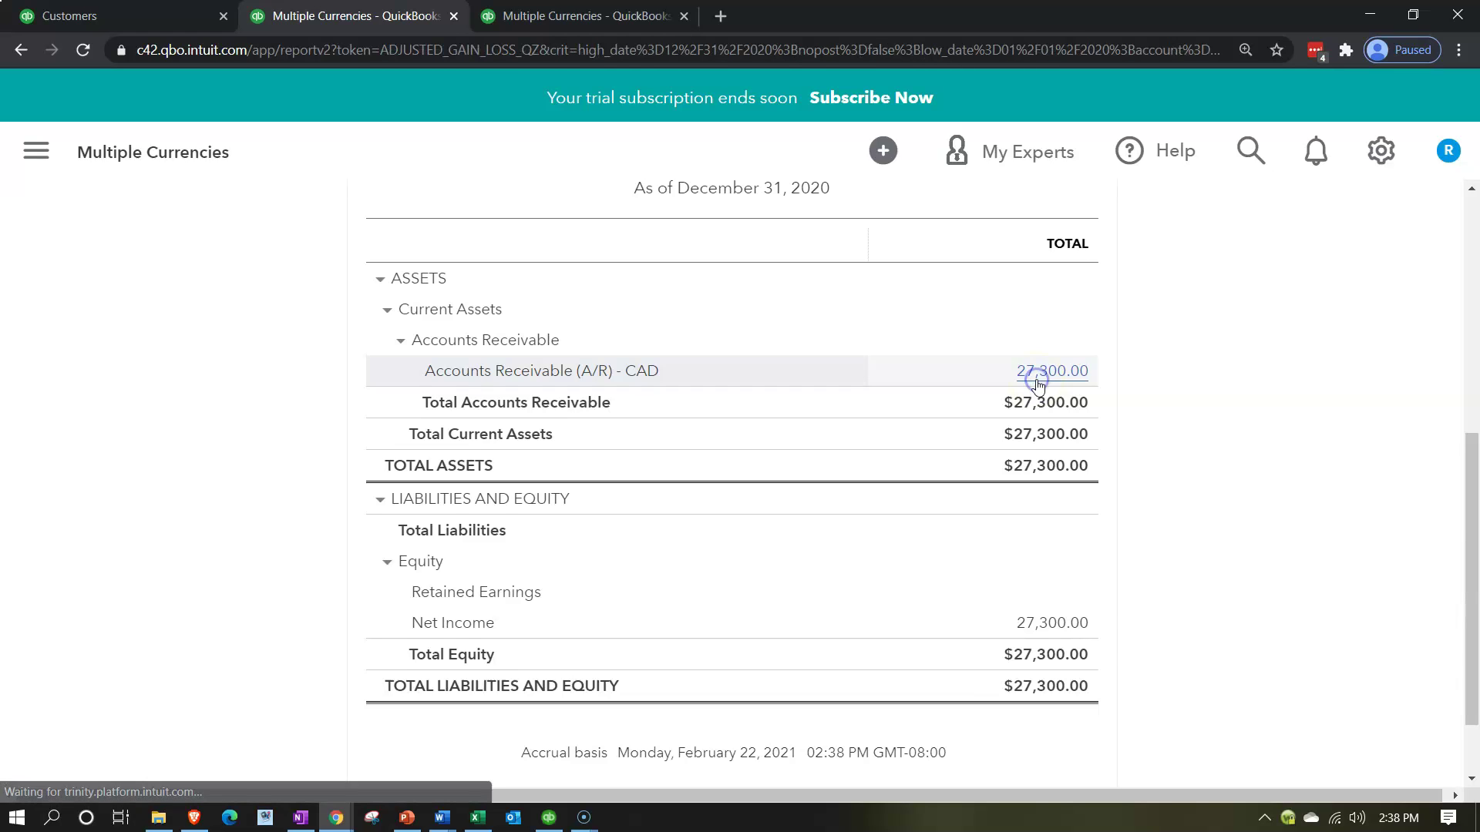
click(1292, 611)
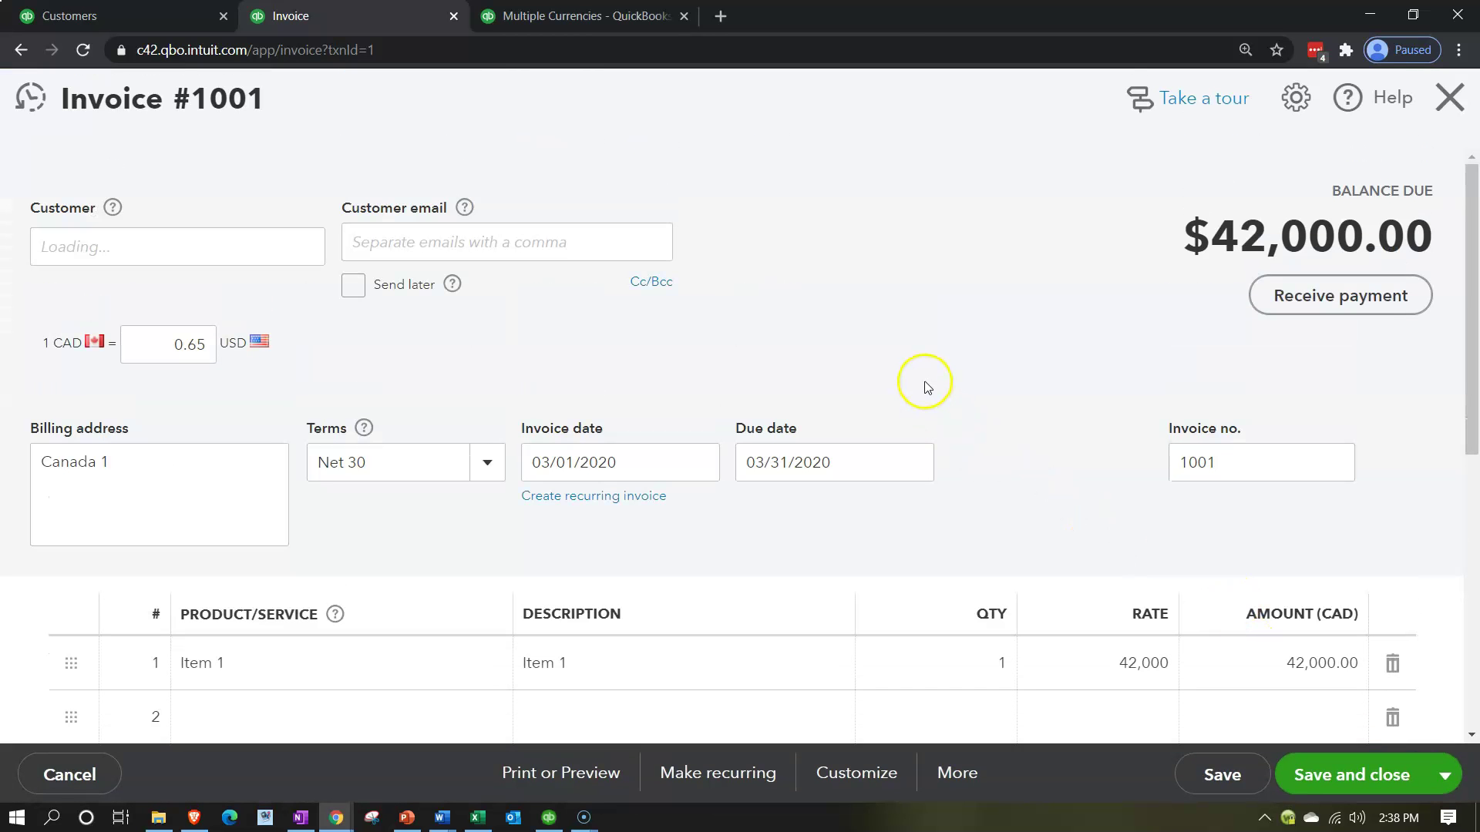
scroll(928, 389, down, 7)
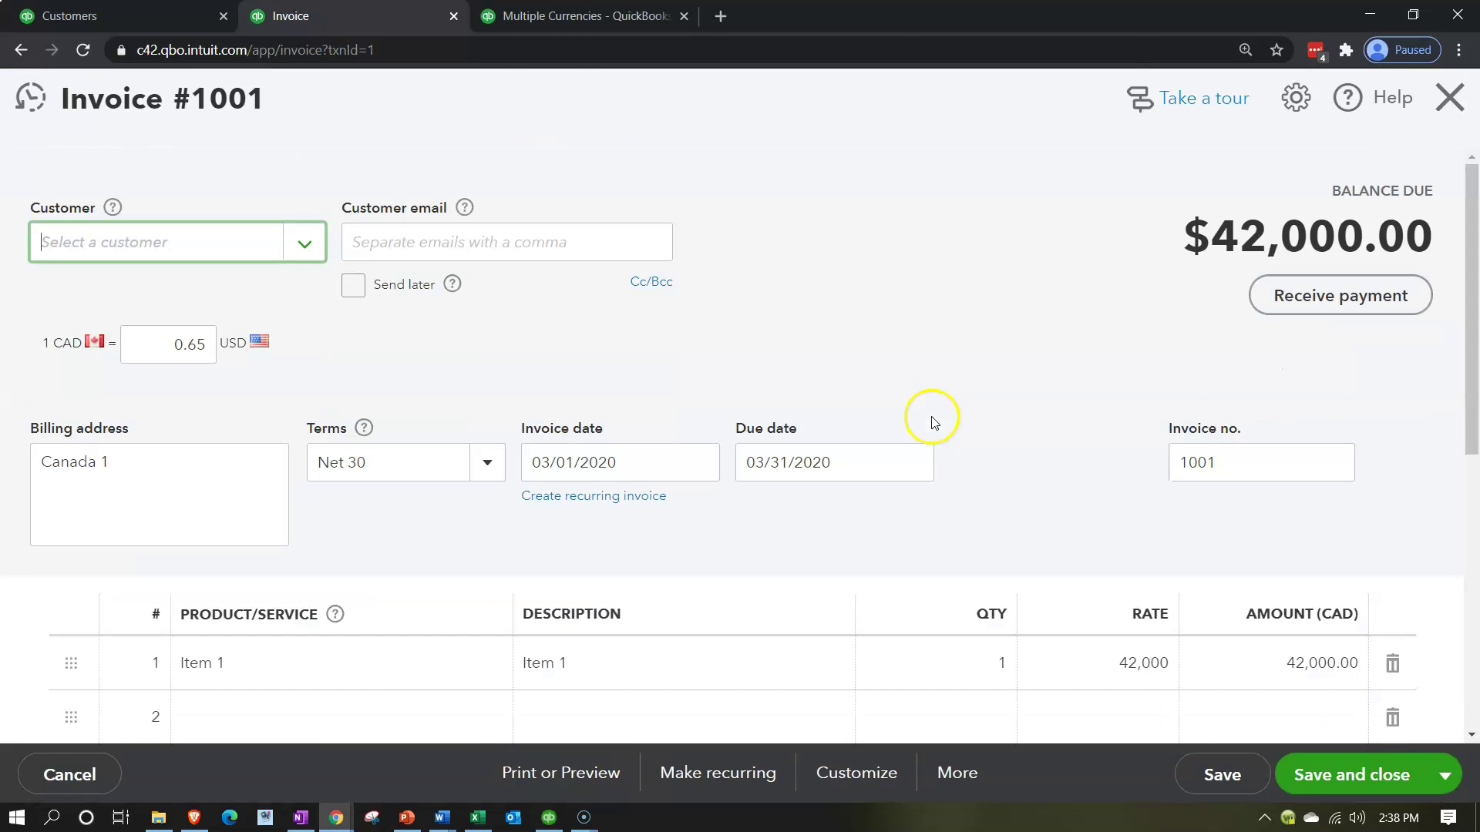
click(1449, 99)
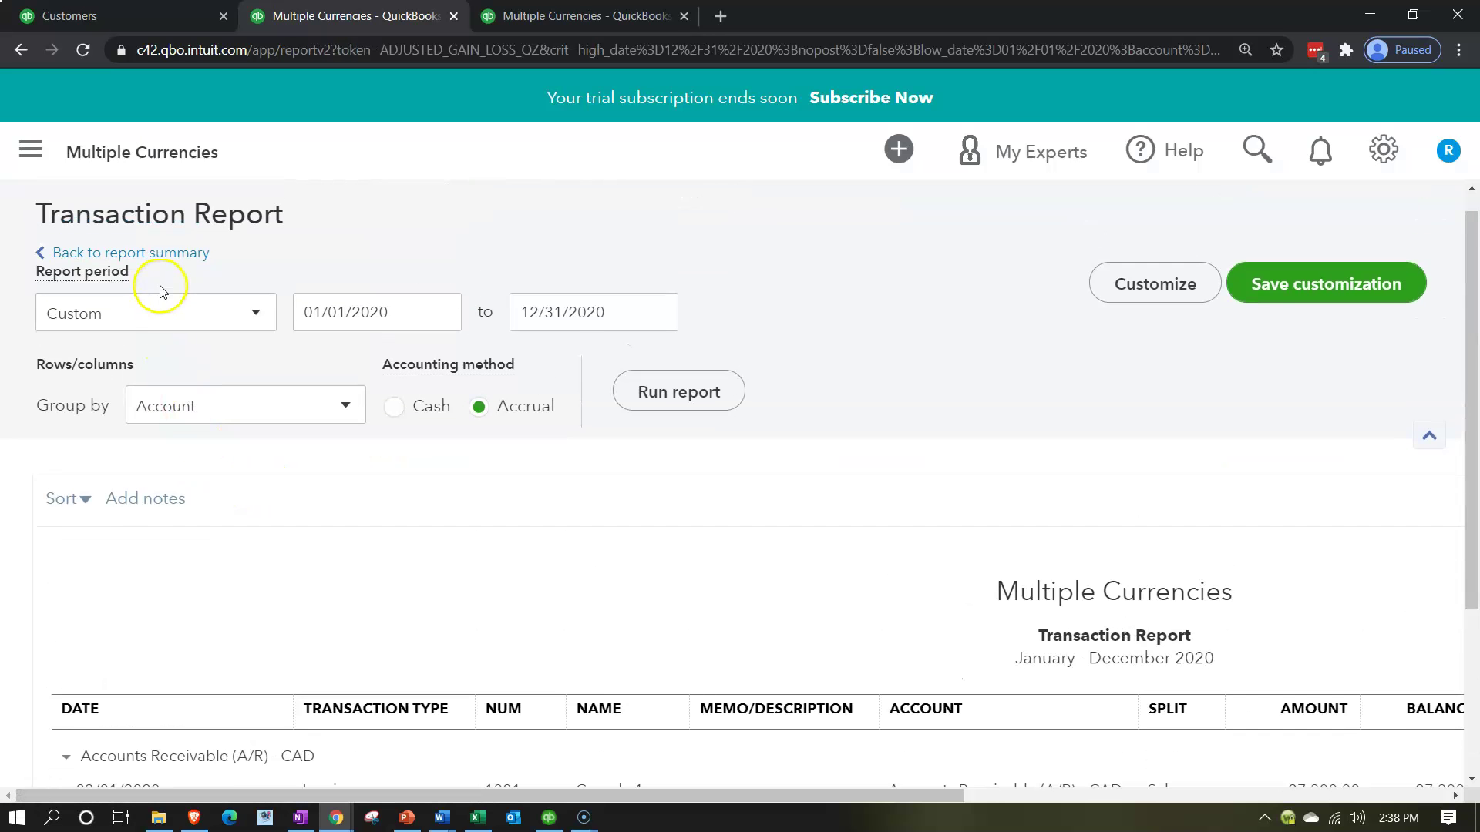
scroll(211, 442, up, 3)
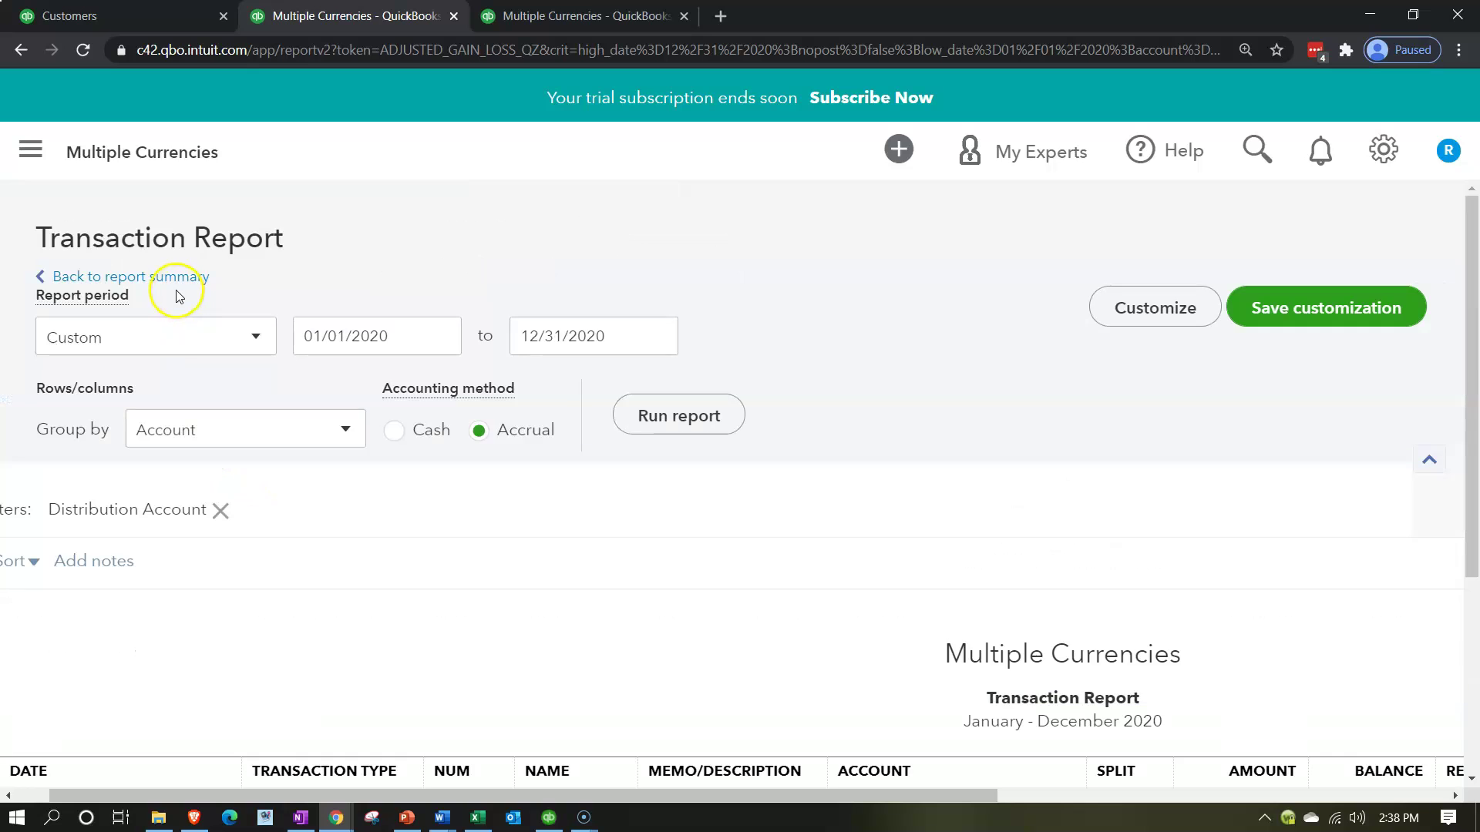
click(175, 279)
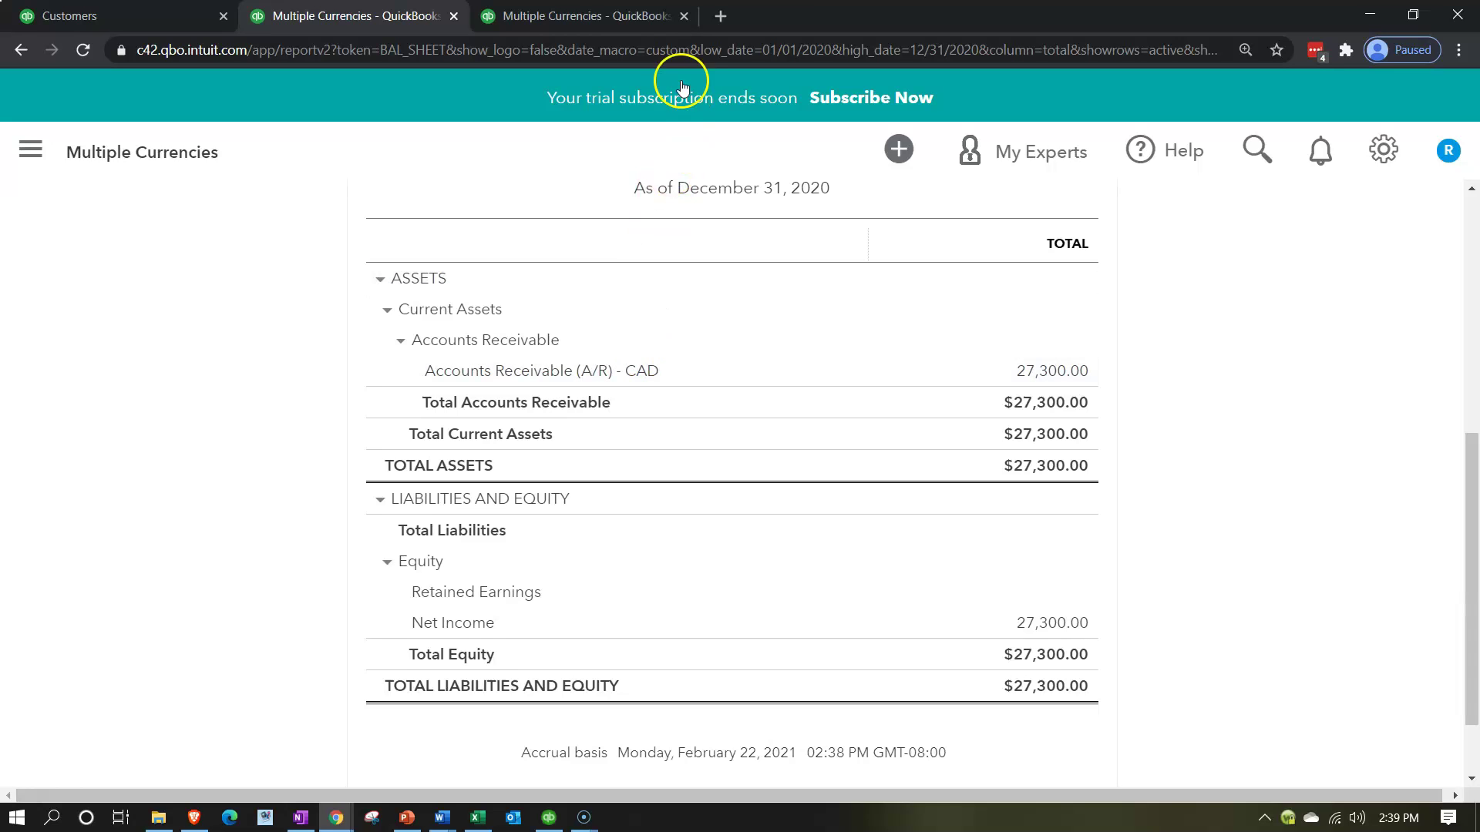
Duplicate the Profit and Loss browser tab and open the Chart of Accounts in the copy to view the Accounts Receivable account.
click(647, 17)
right_click(647, 17)
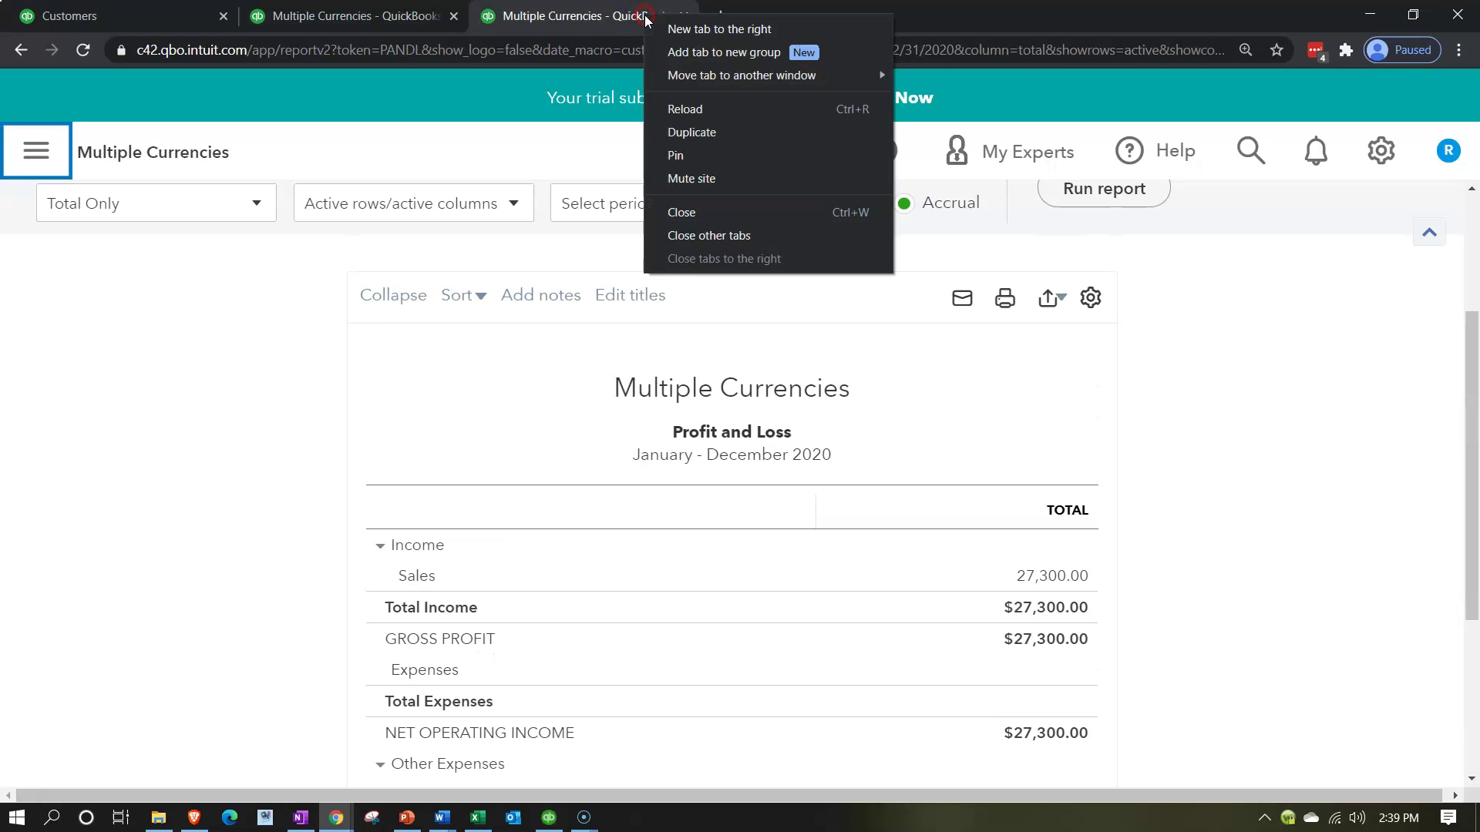
click(690, 131)
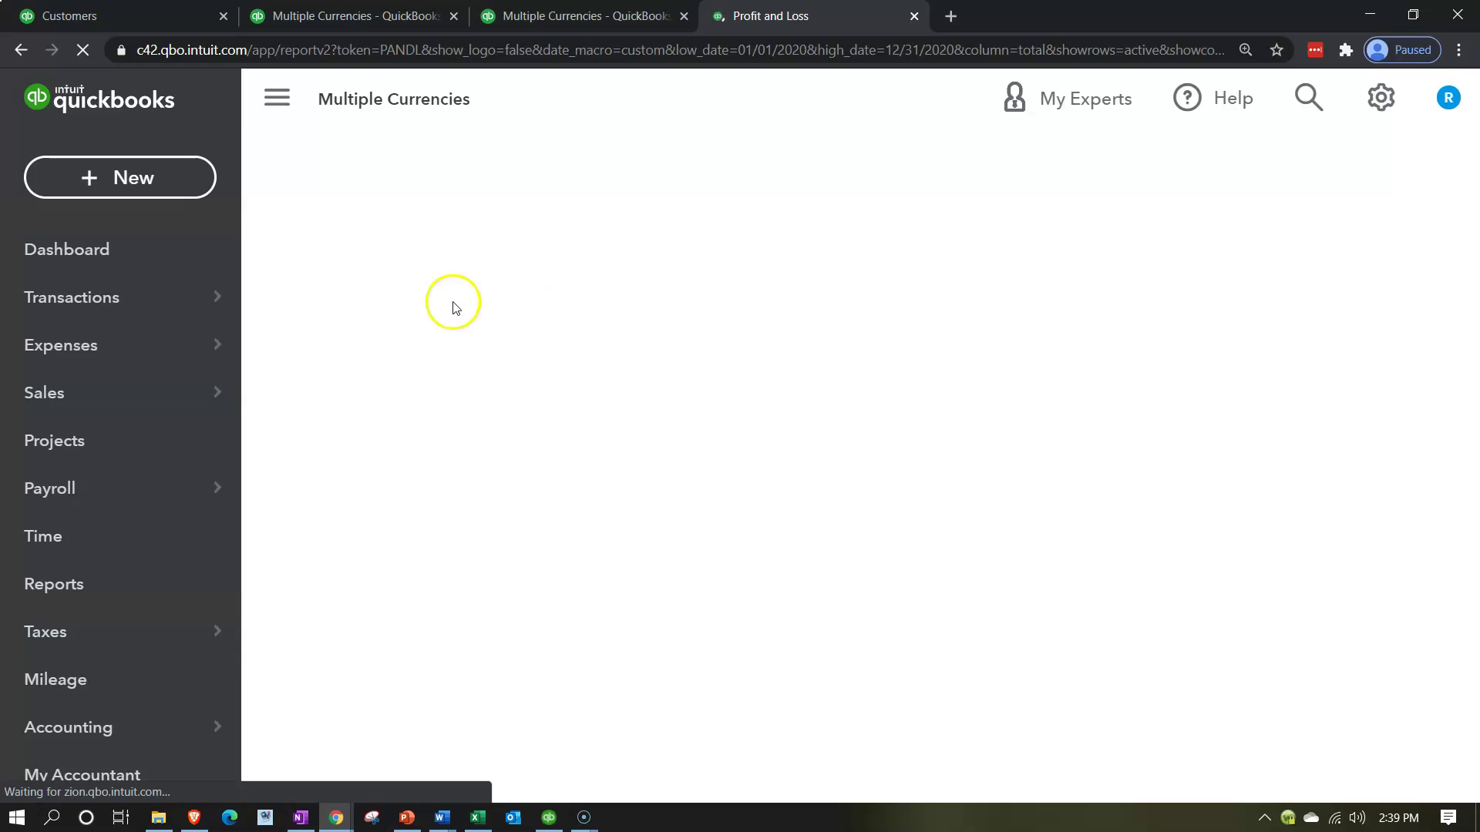
scroll(112, 428, down, 3)
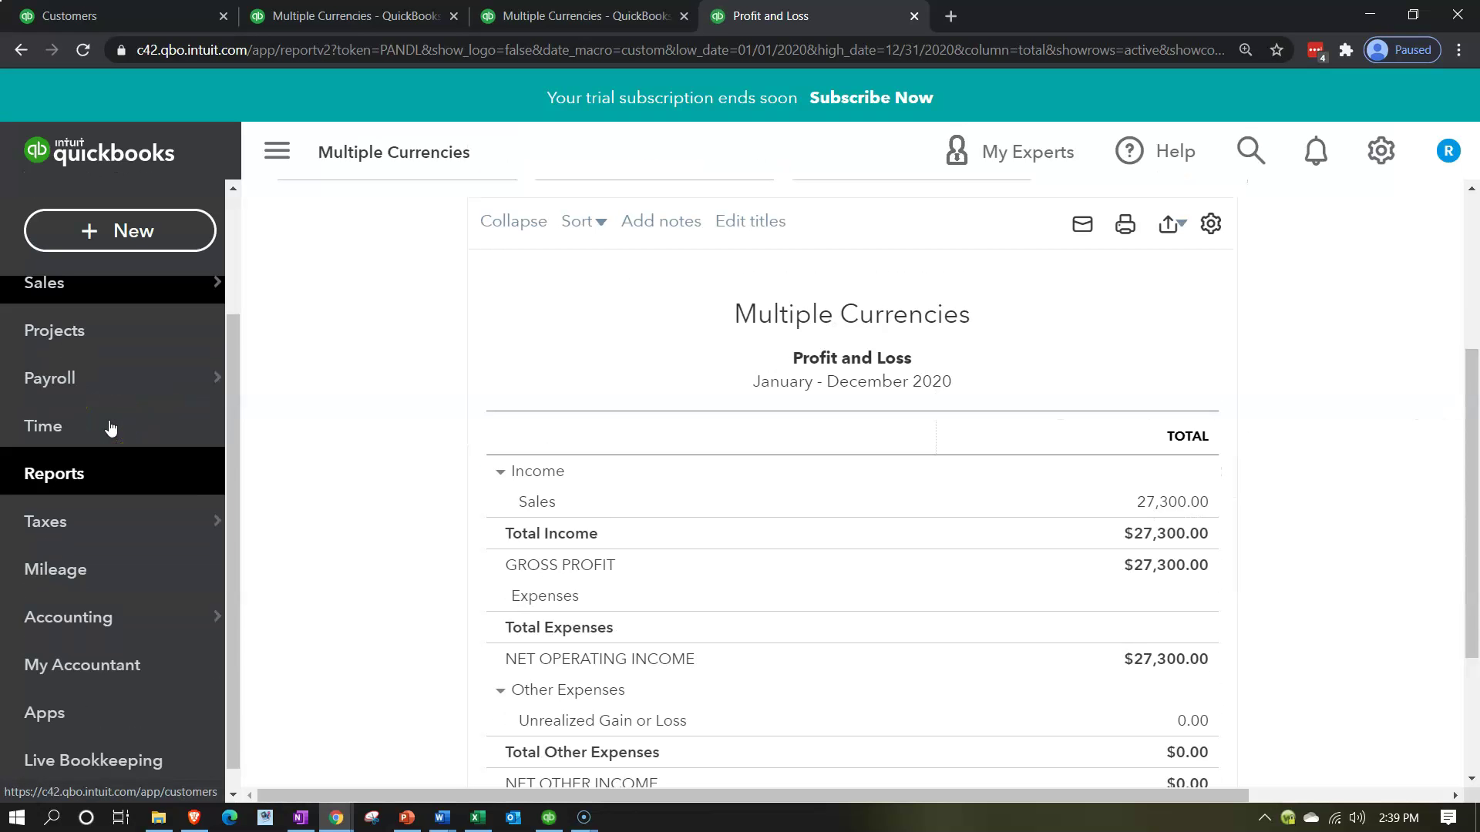
click(131, 643)
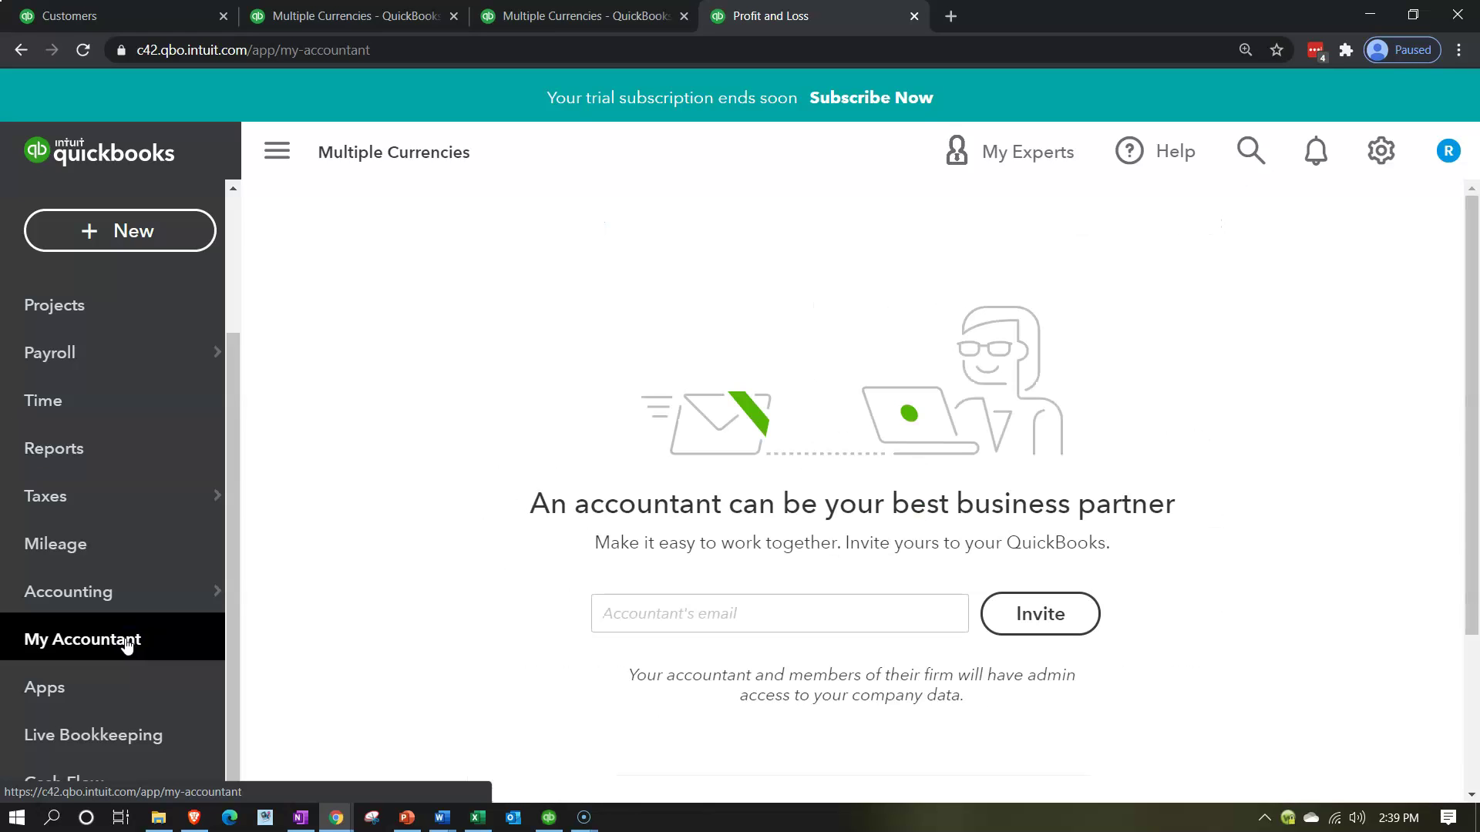
click(102, 599)
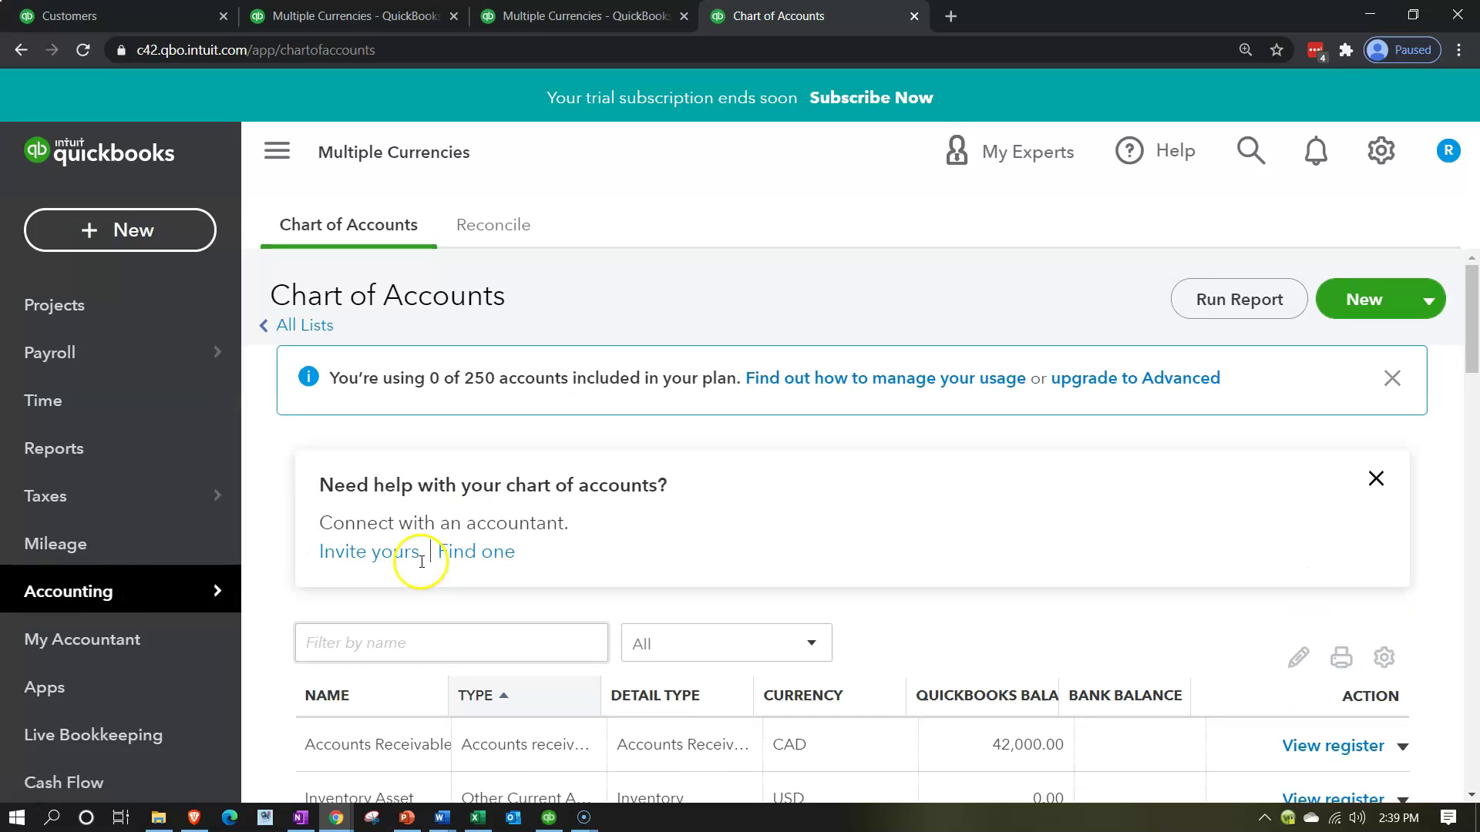
scroll(509, 475, down, 4)
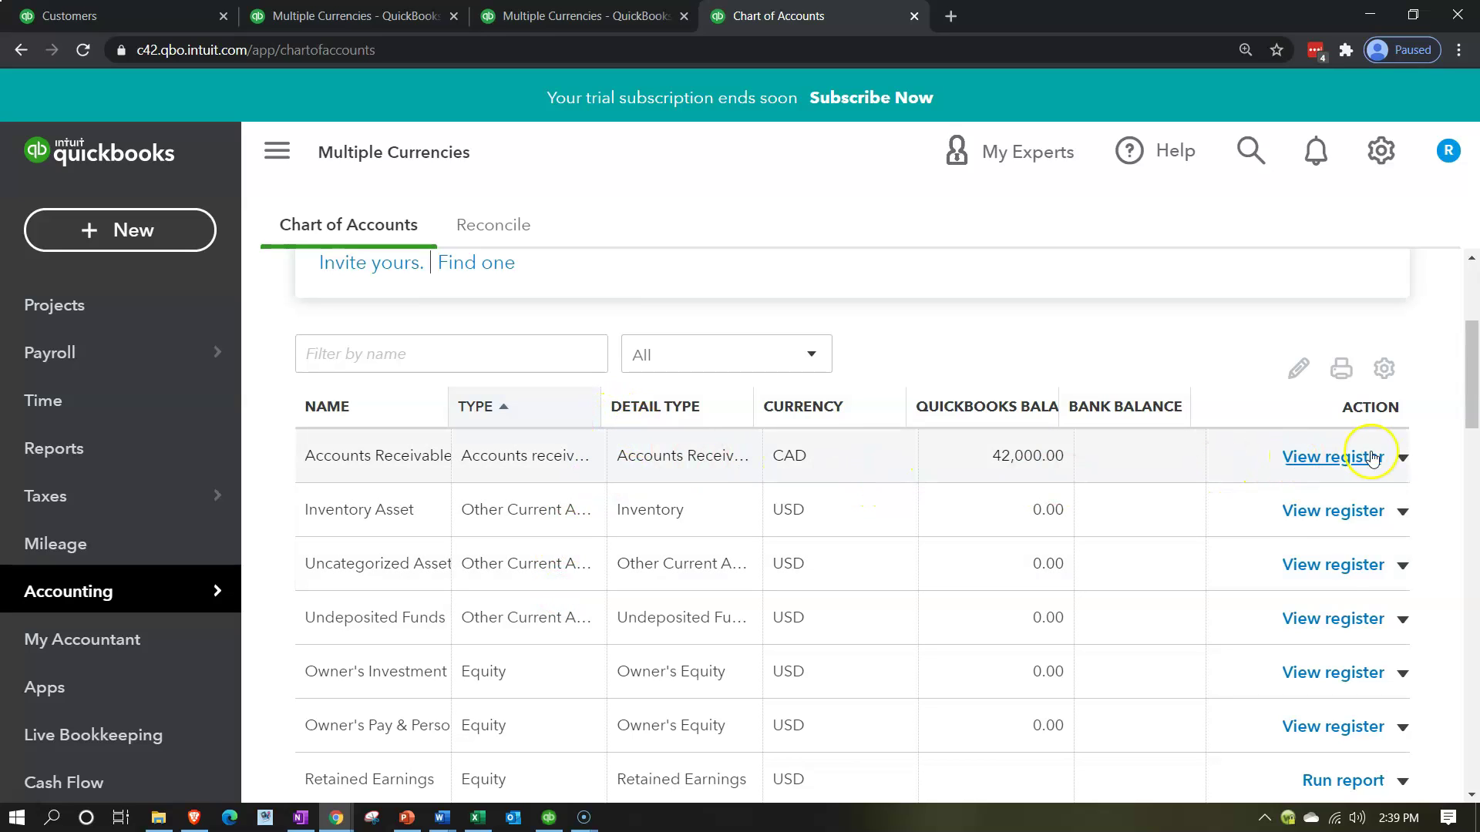
Open the CAD Accounts Receivable account for editing, examine its name and settings, and close it without changes.
click(1401, 458)
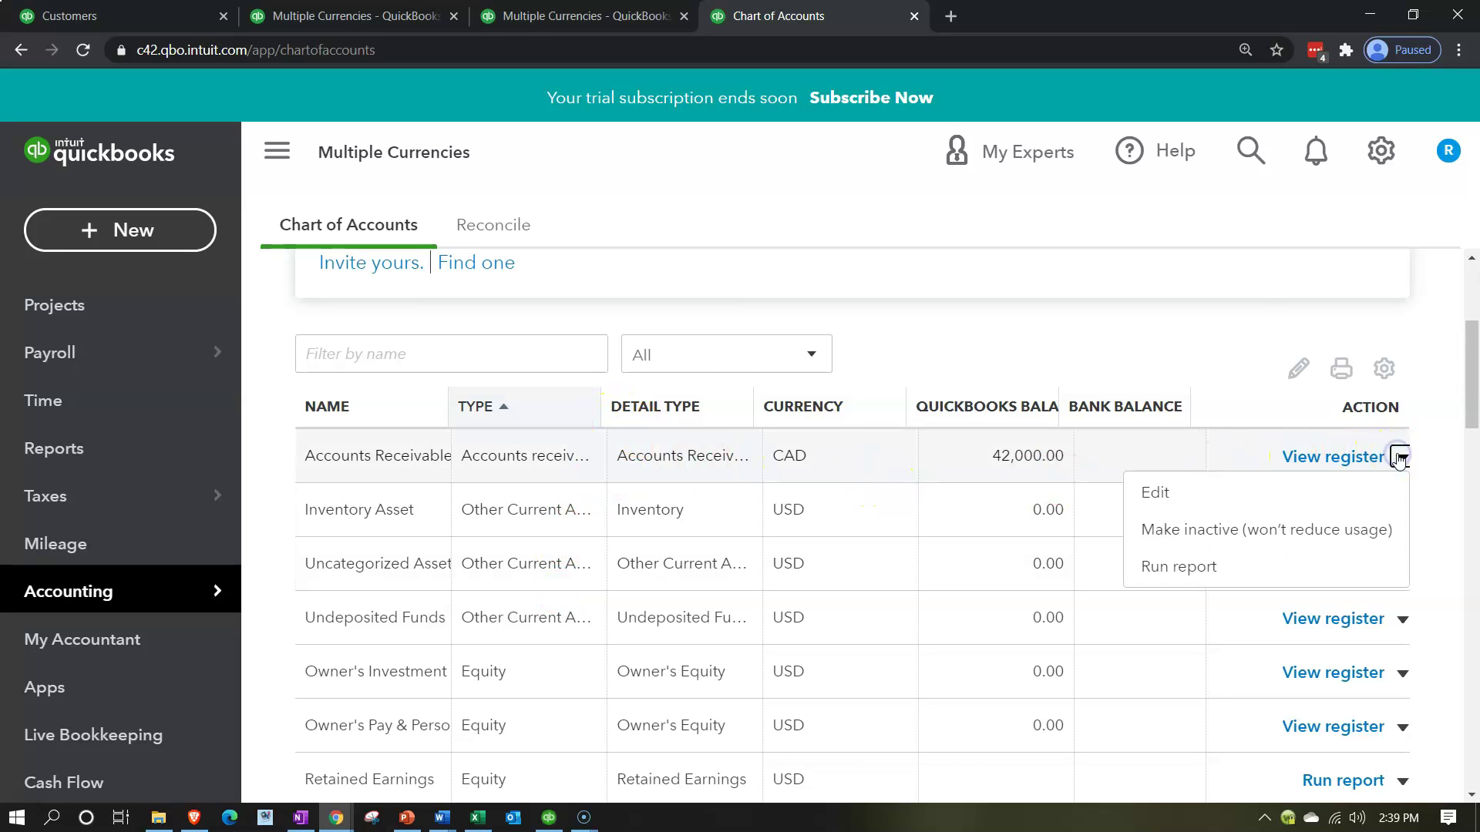
click(1340, 487)
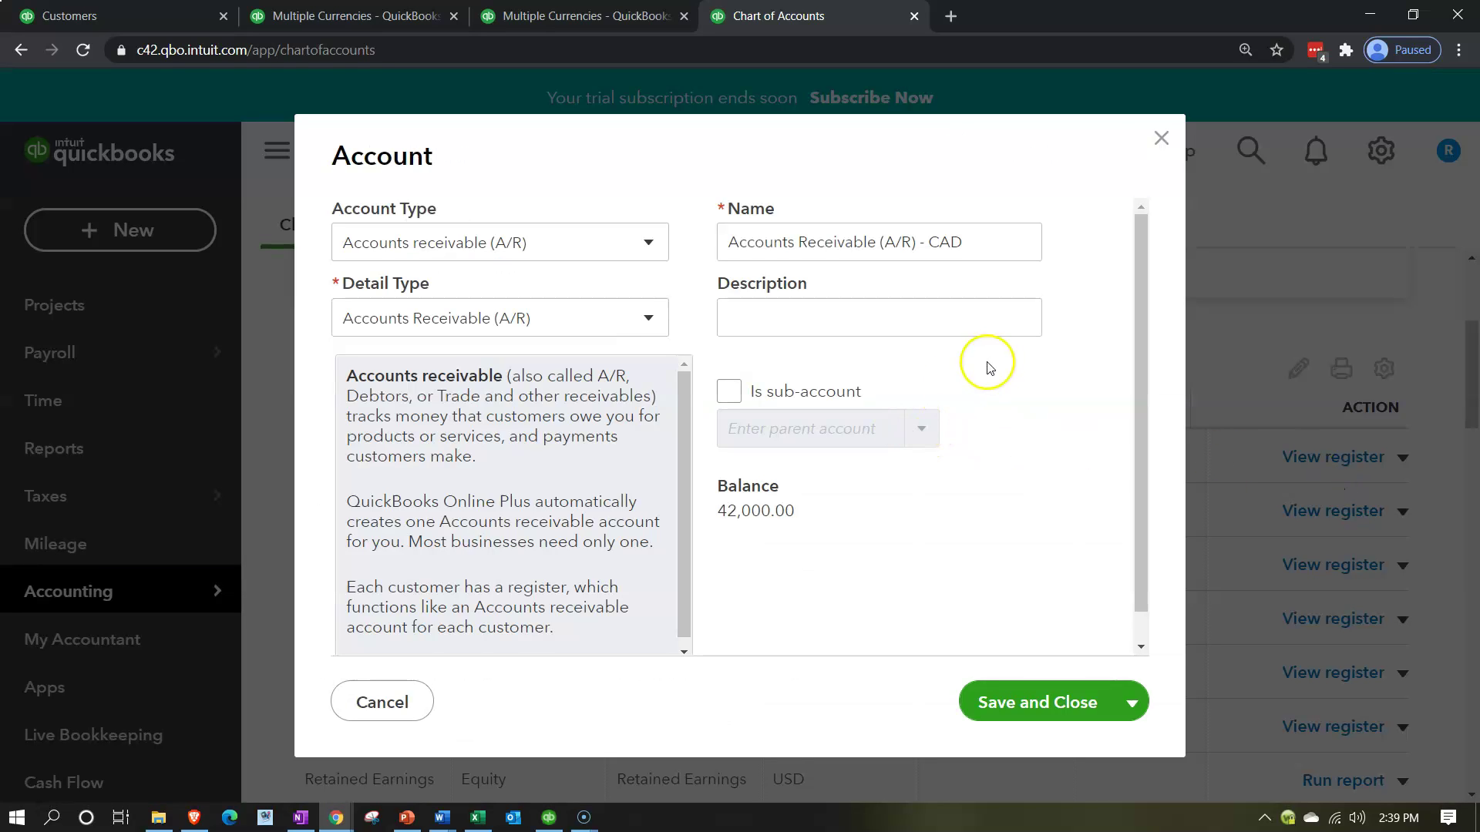
click(738, 250)
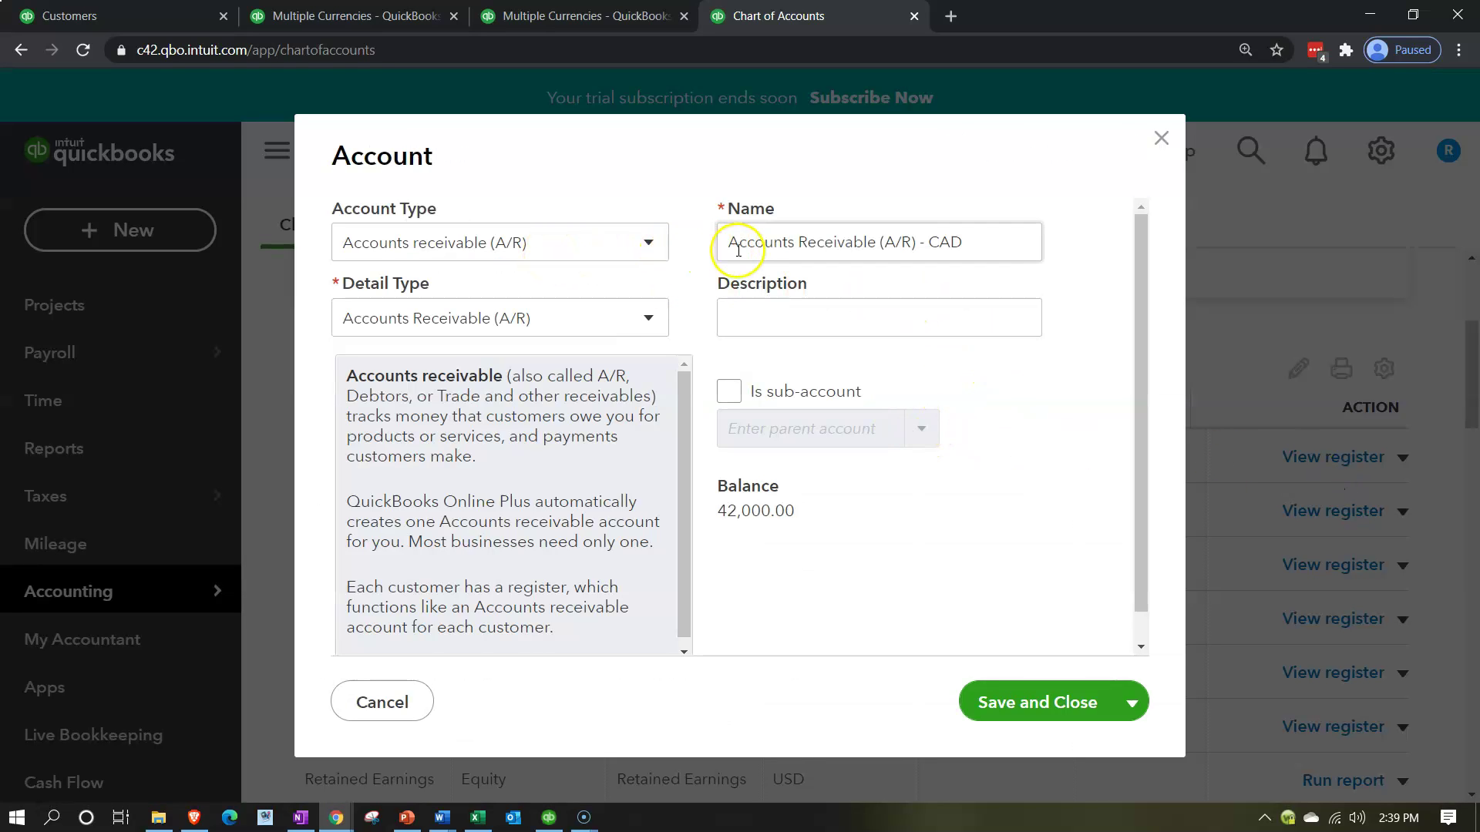
click(964, 260)
click(1160, 139)
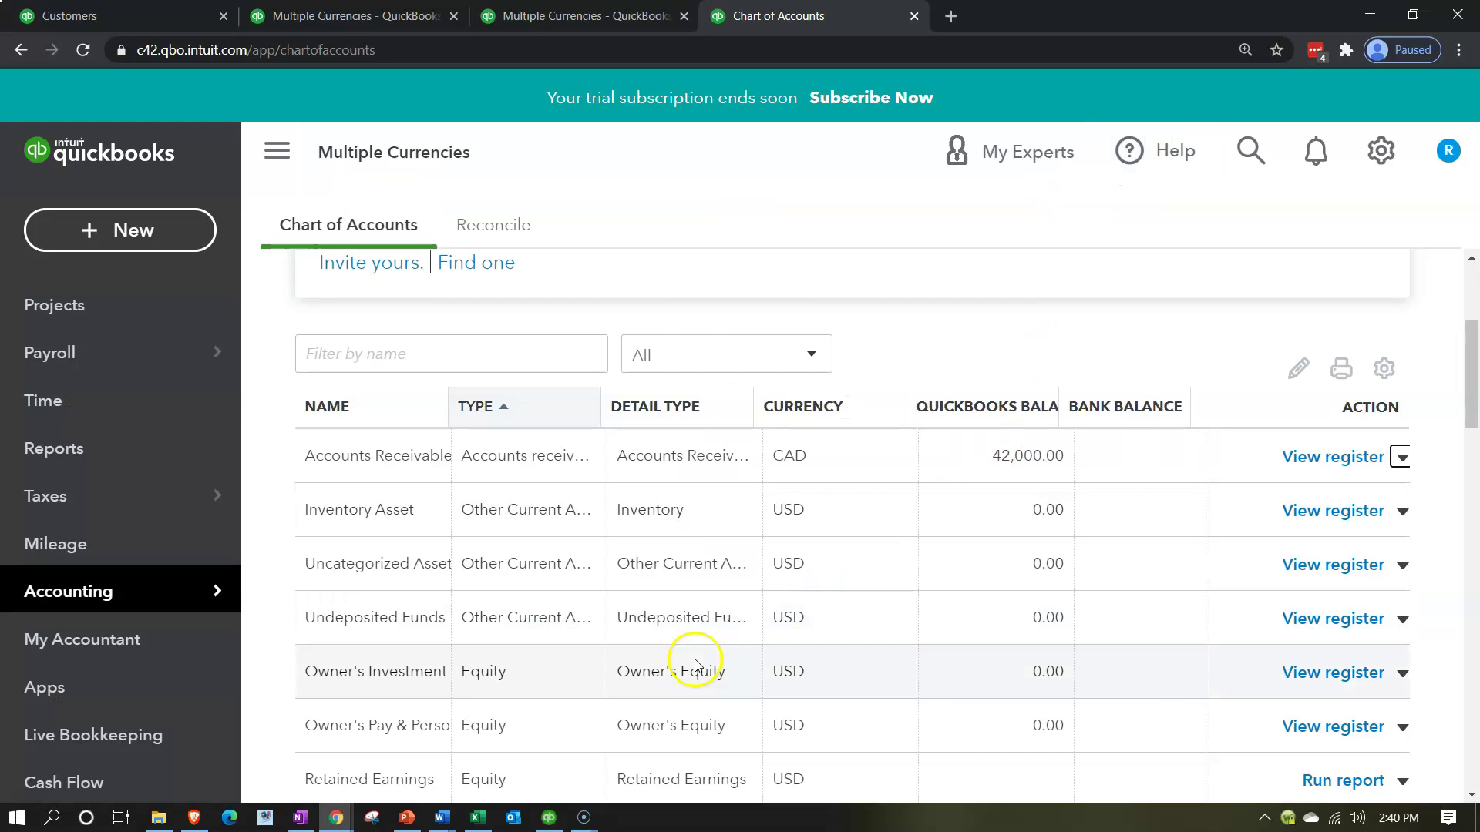
Switch to the Excel workbook, examine its foreign currency, CAD receivable and JPY and GBP payable account labels, and return to QuickBooks.
click(477, 817)
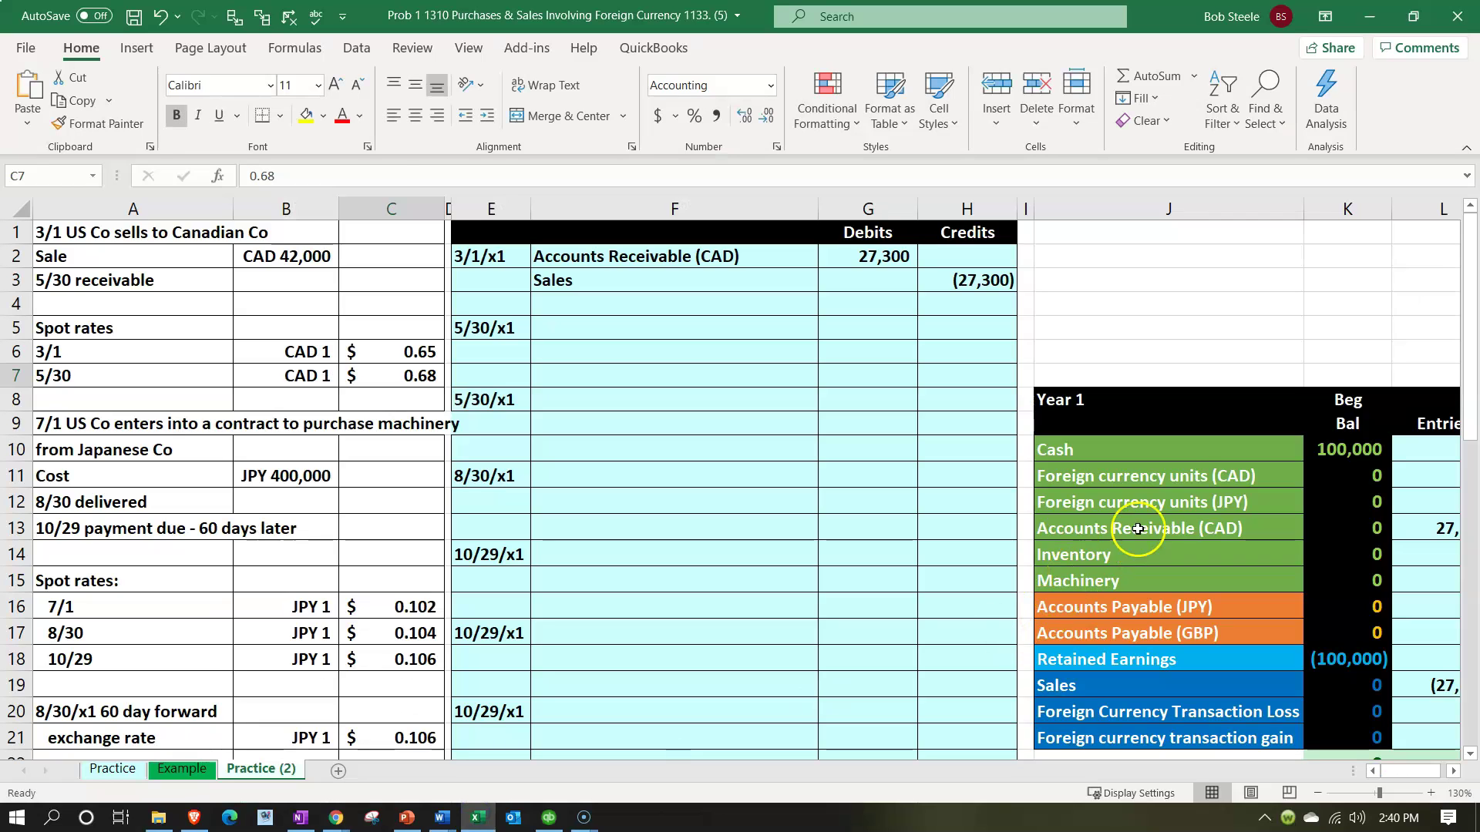
click(1191, 478)
key(Down)
key(Down)
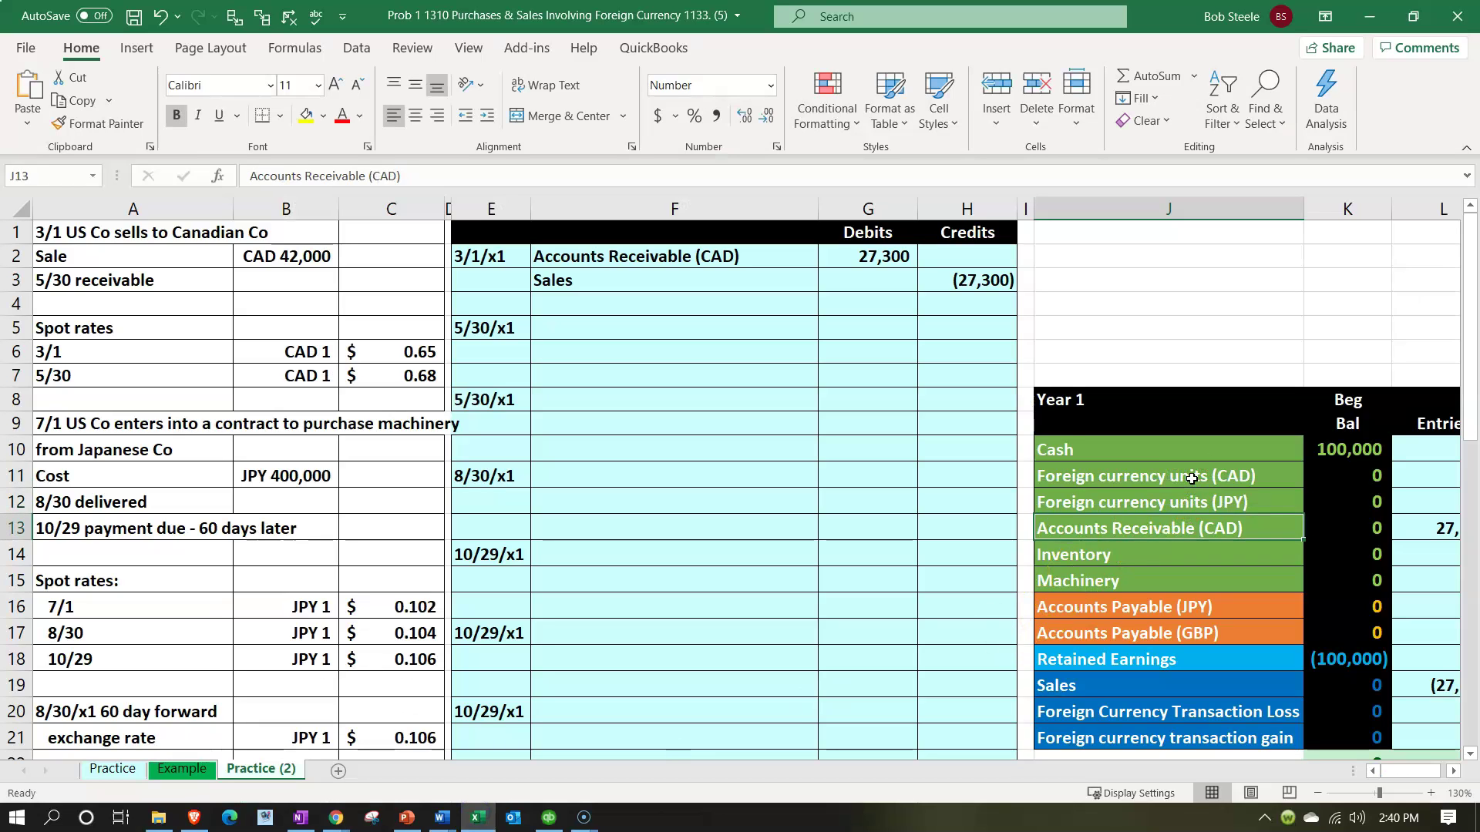
key(Up)
key(Up)
key(Down)
key(Down)
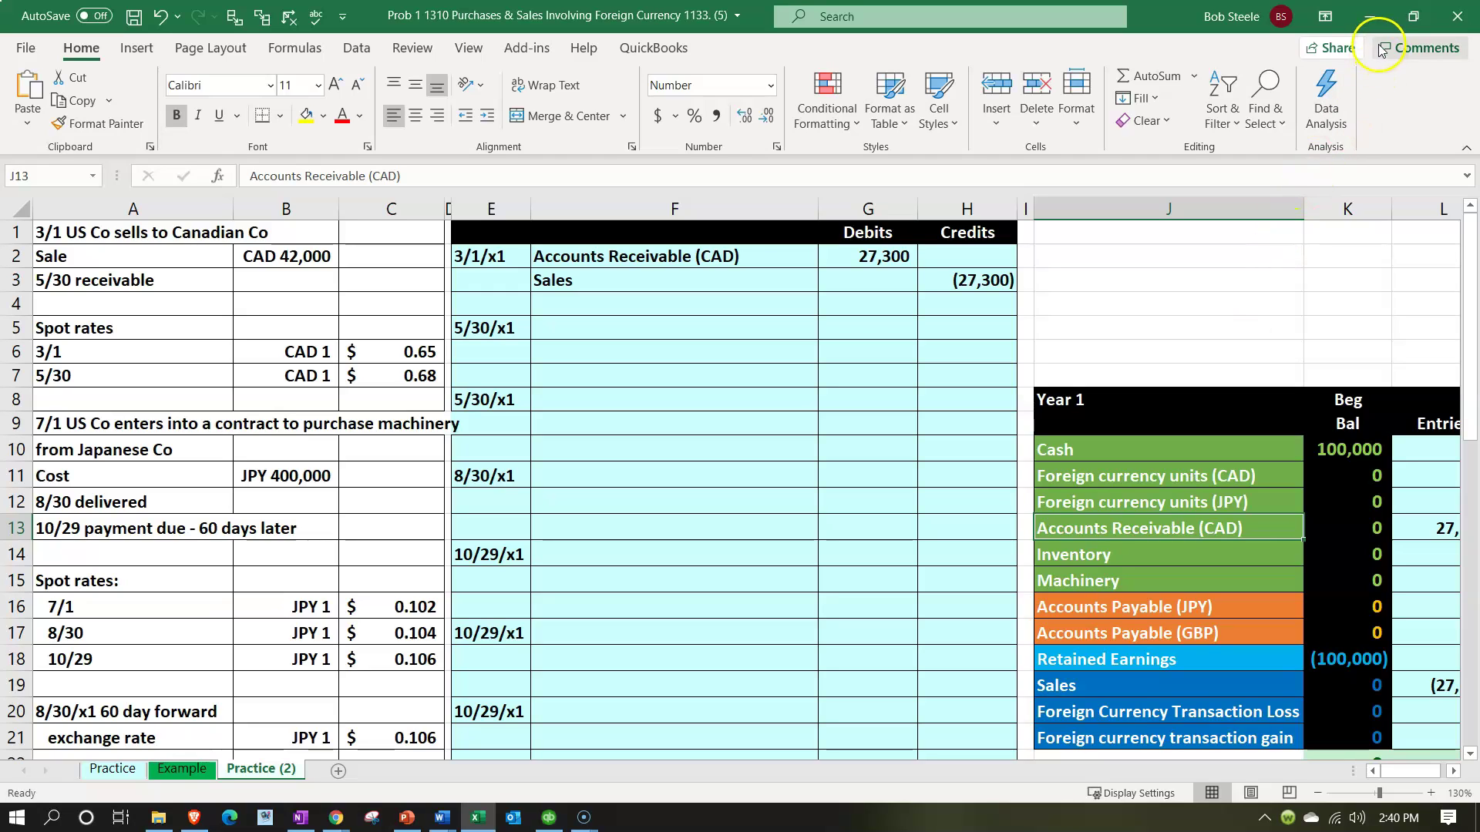
click(1229, 615)
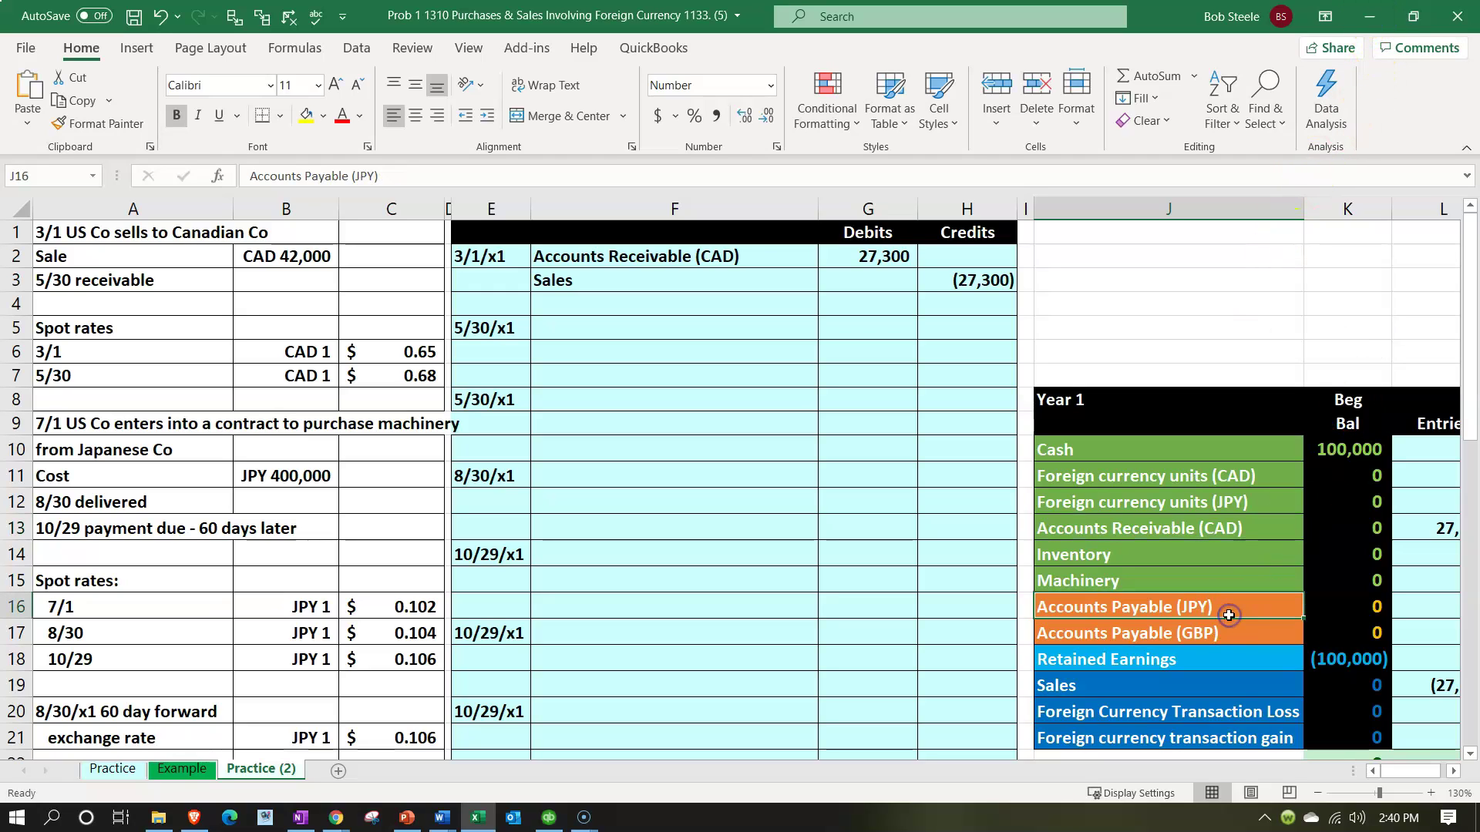
key(Down)
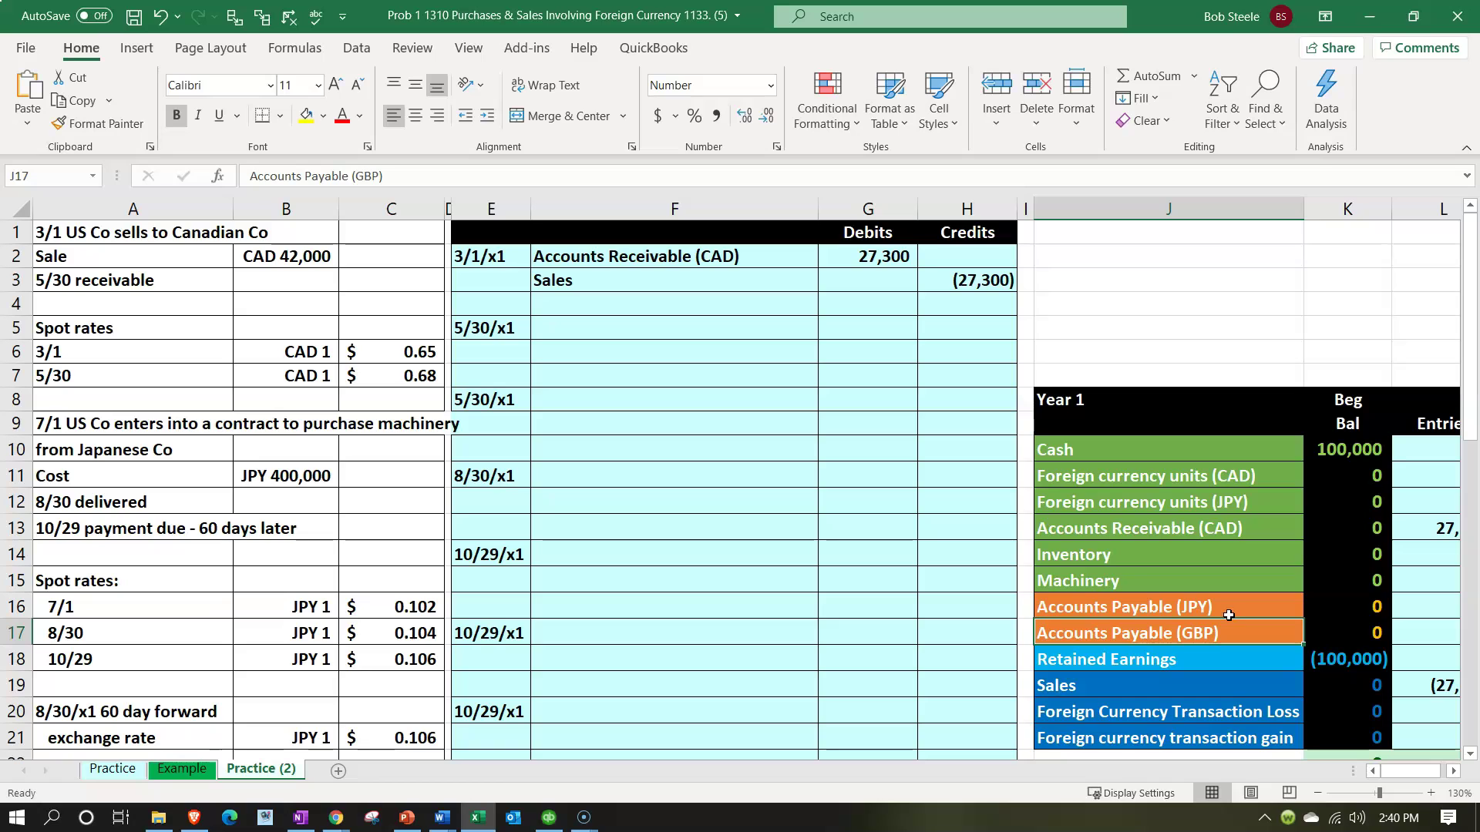
click(1369, 16)
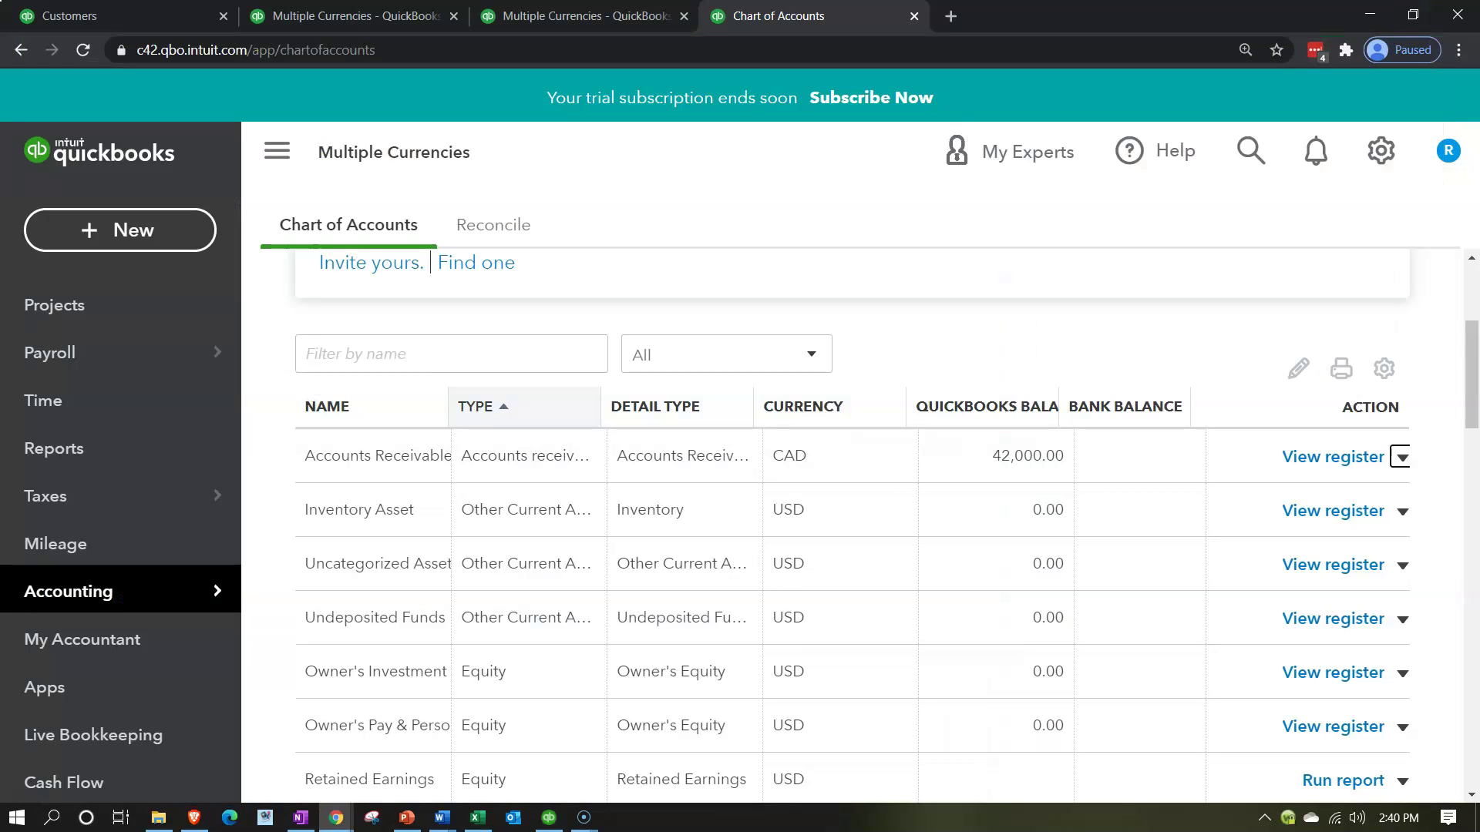
Compare net income on the Balance Sheet with the Sales and net income lines of the Profit and Loss report.
click(339, 16)
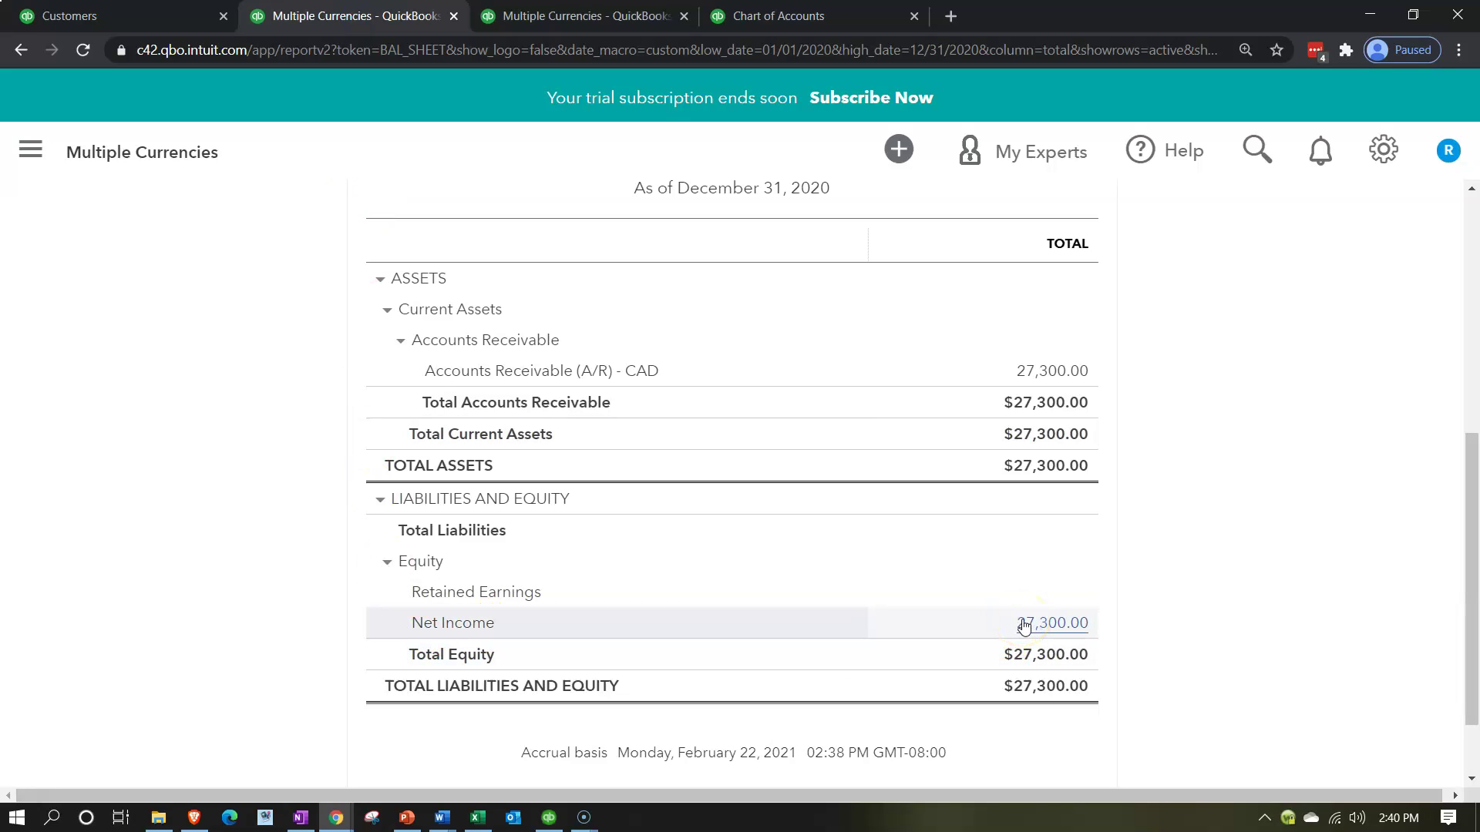
click(556, 17)
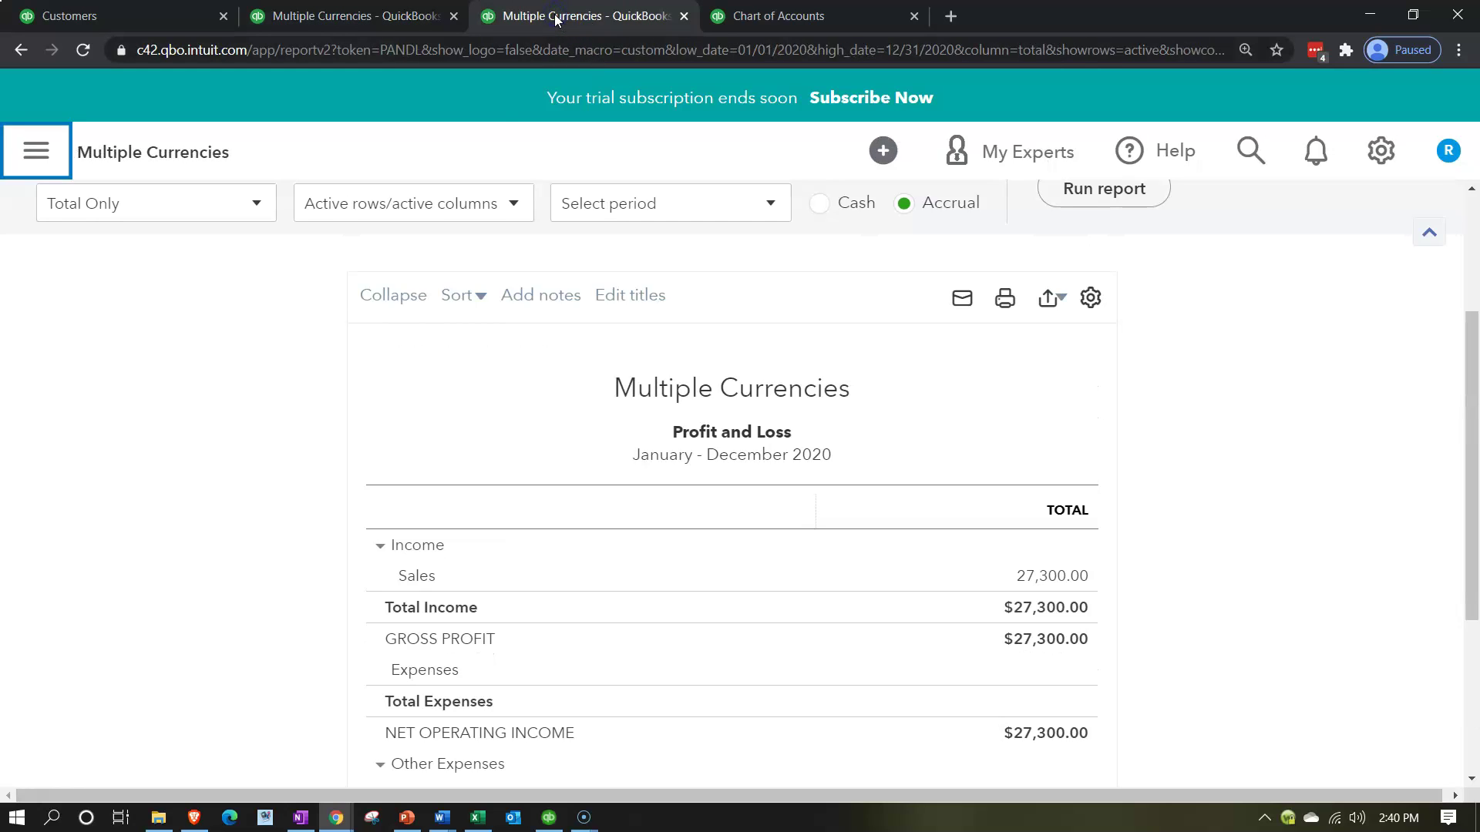
scroll(274, 489, down, 3)
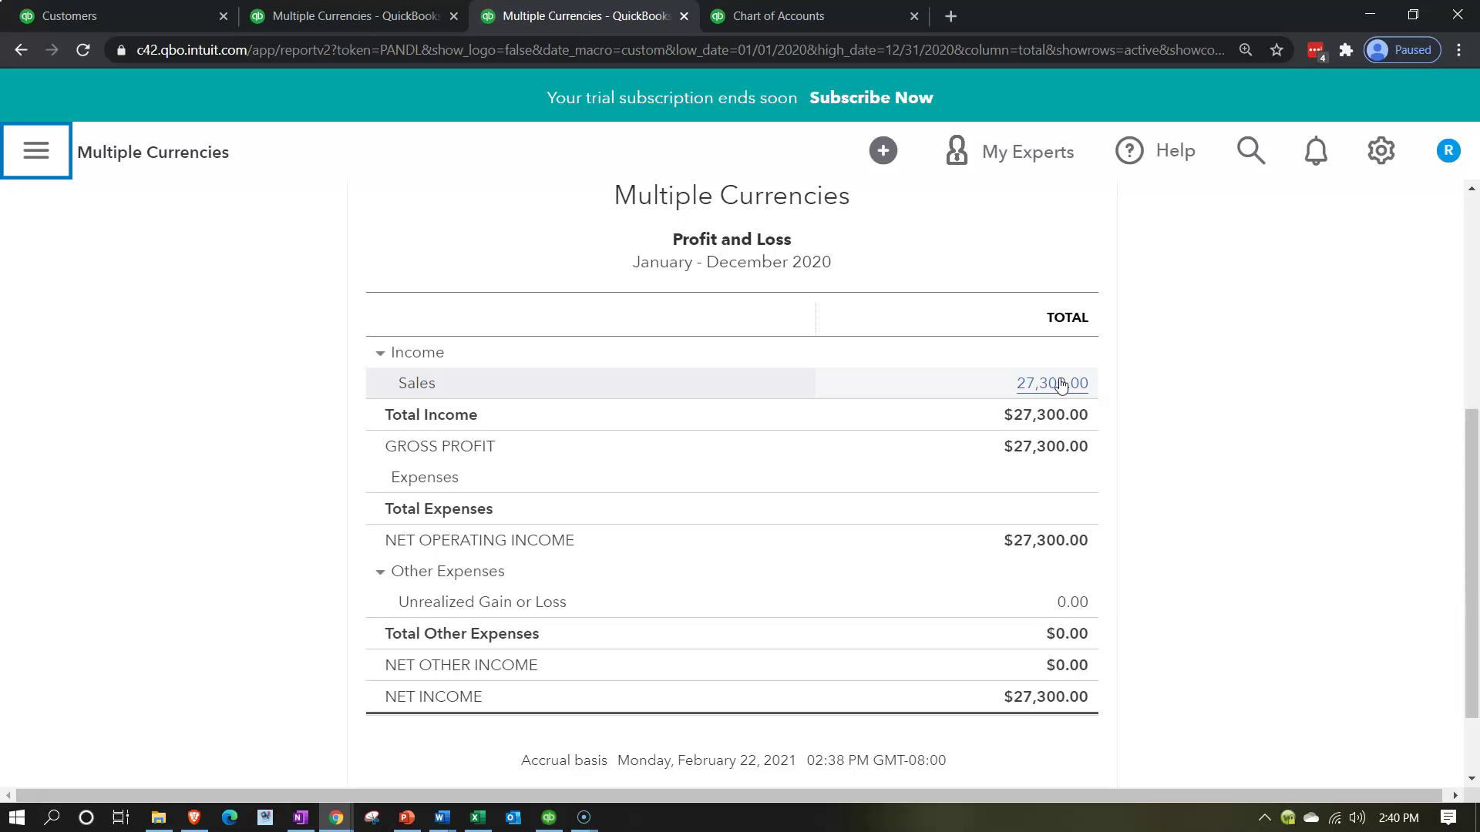
click(1076, 396)
click(1117, 390)
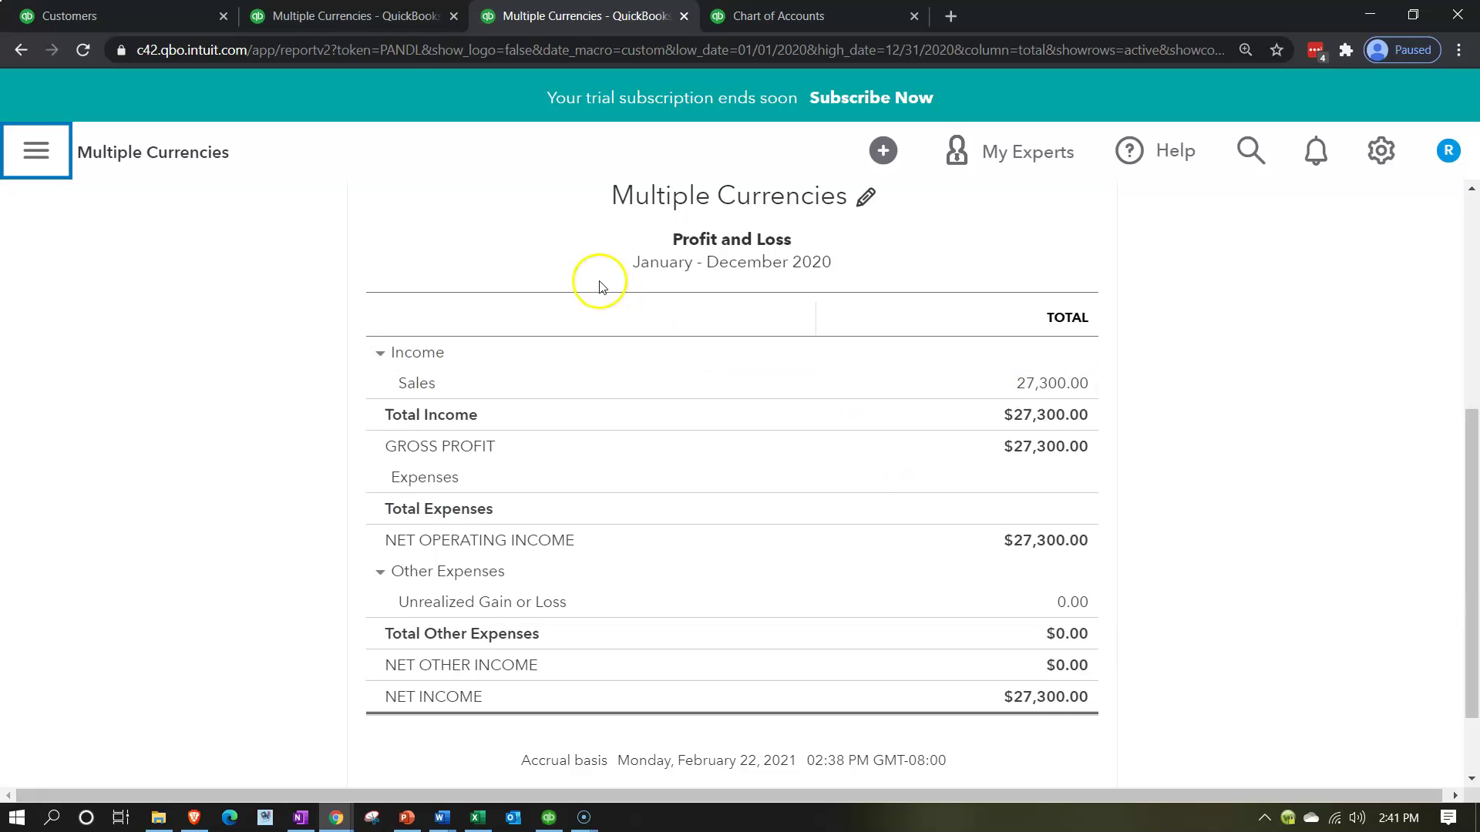
click(368, 19)
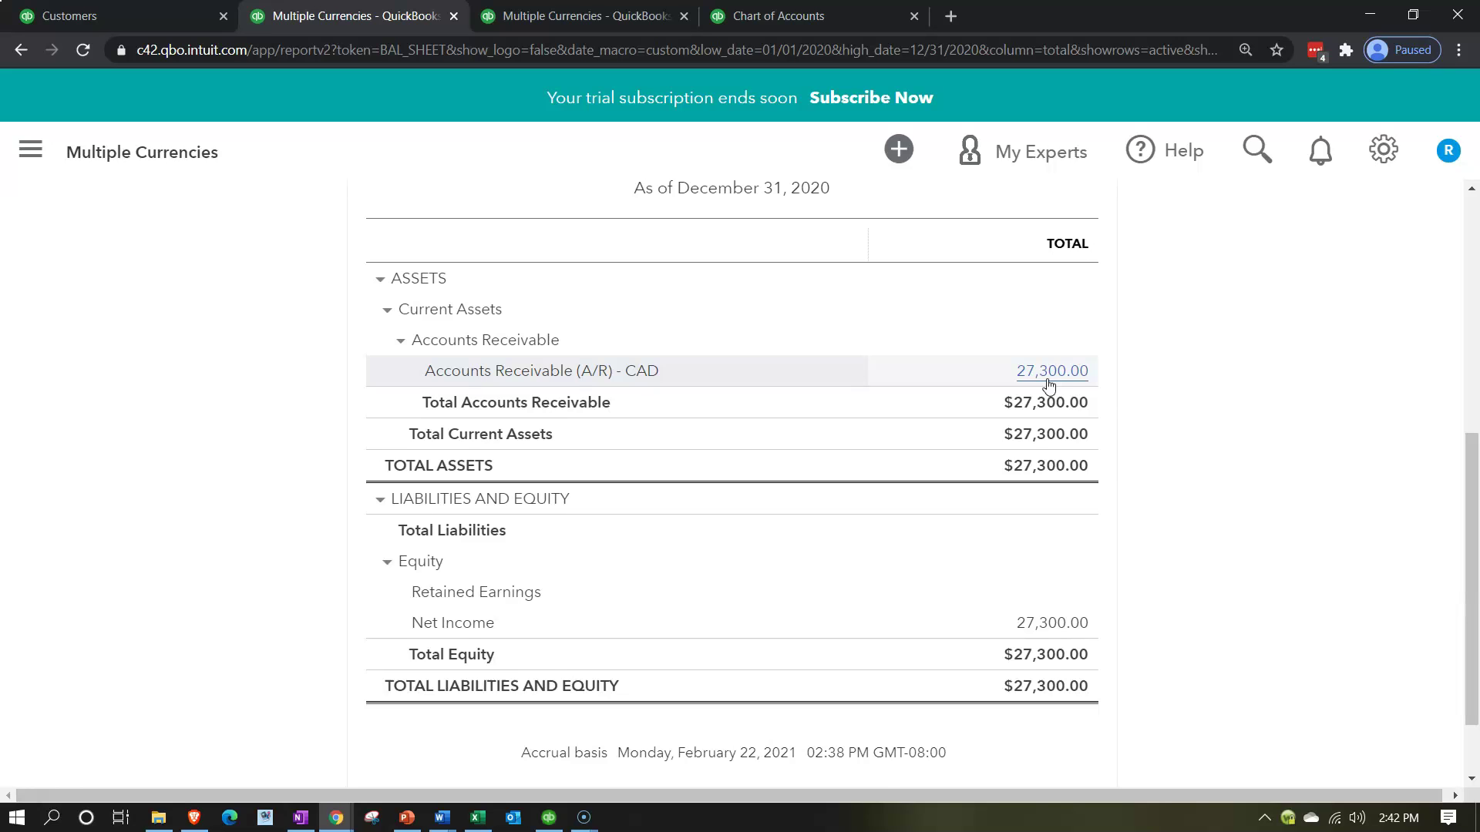
Switch to the Excel workbook and examine the Year 1 beginning balances for Cash and Retained Earnings.
click(477, 817)
click(1148, 402)
key(Right)
key(Right)
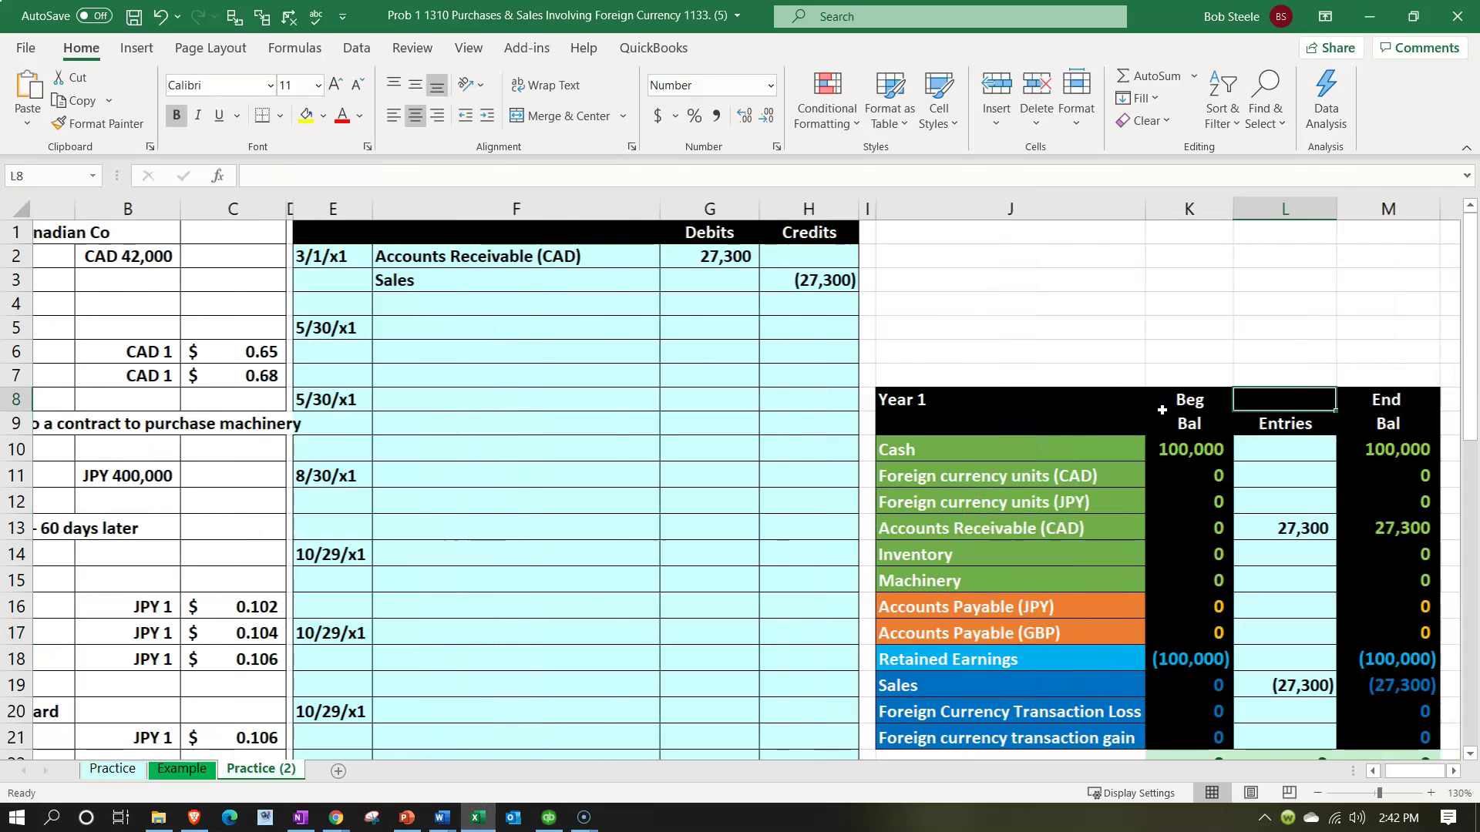
click(1025, 445)
scroll(1033, 447, down, 1)
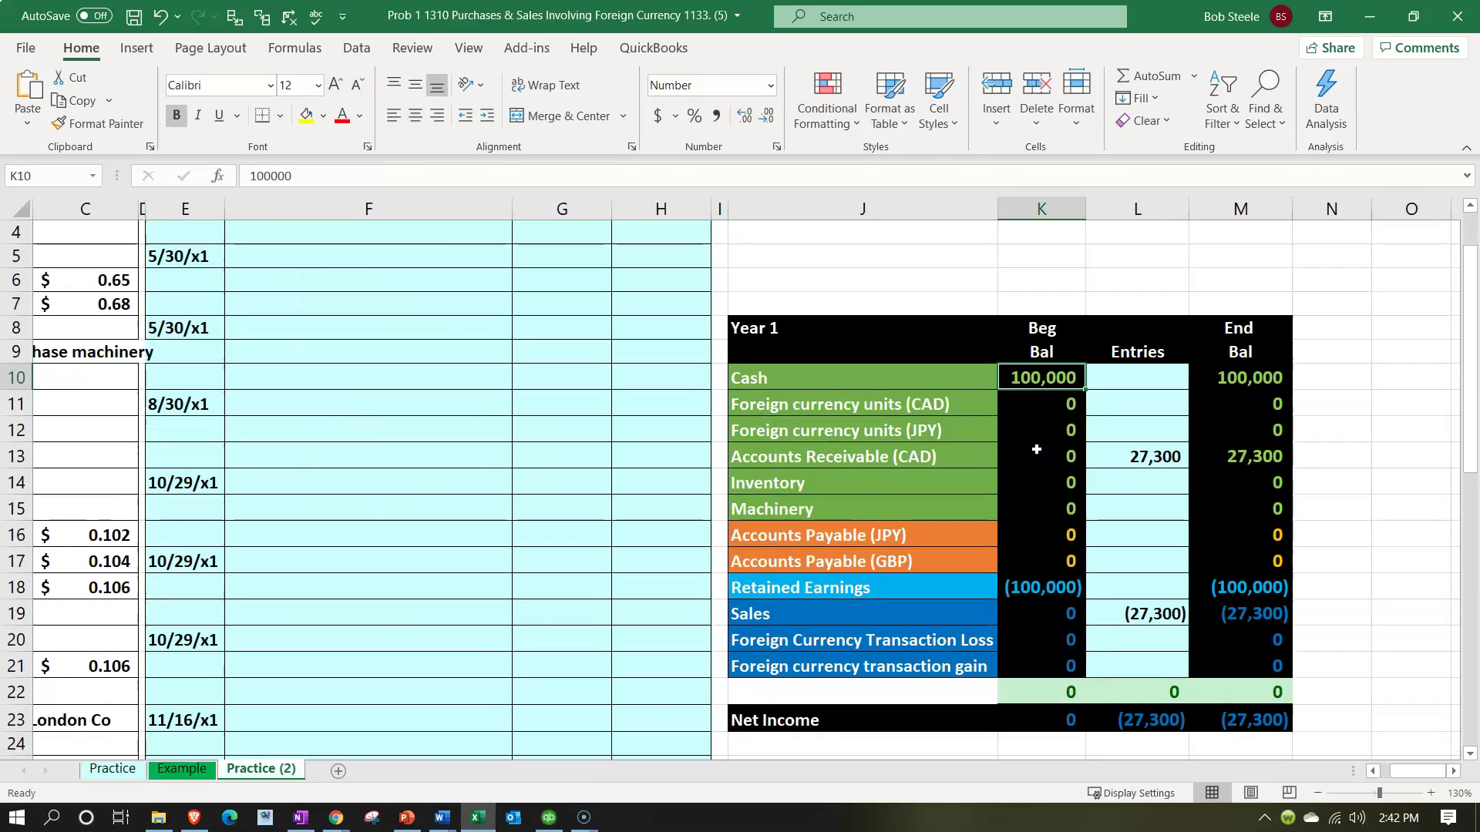
click(1023, 585)
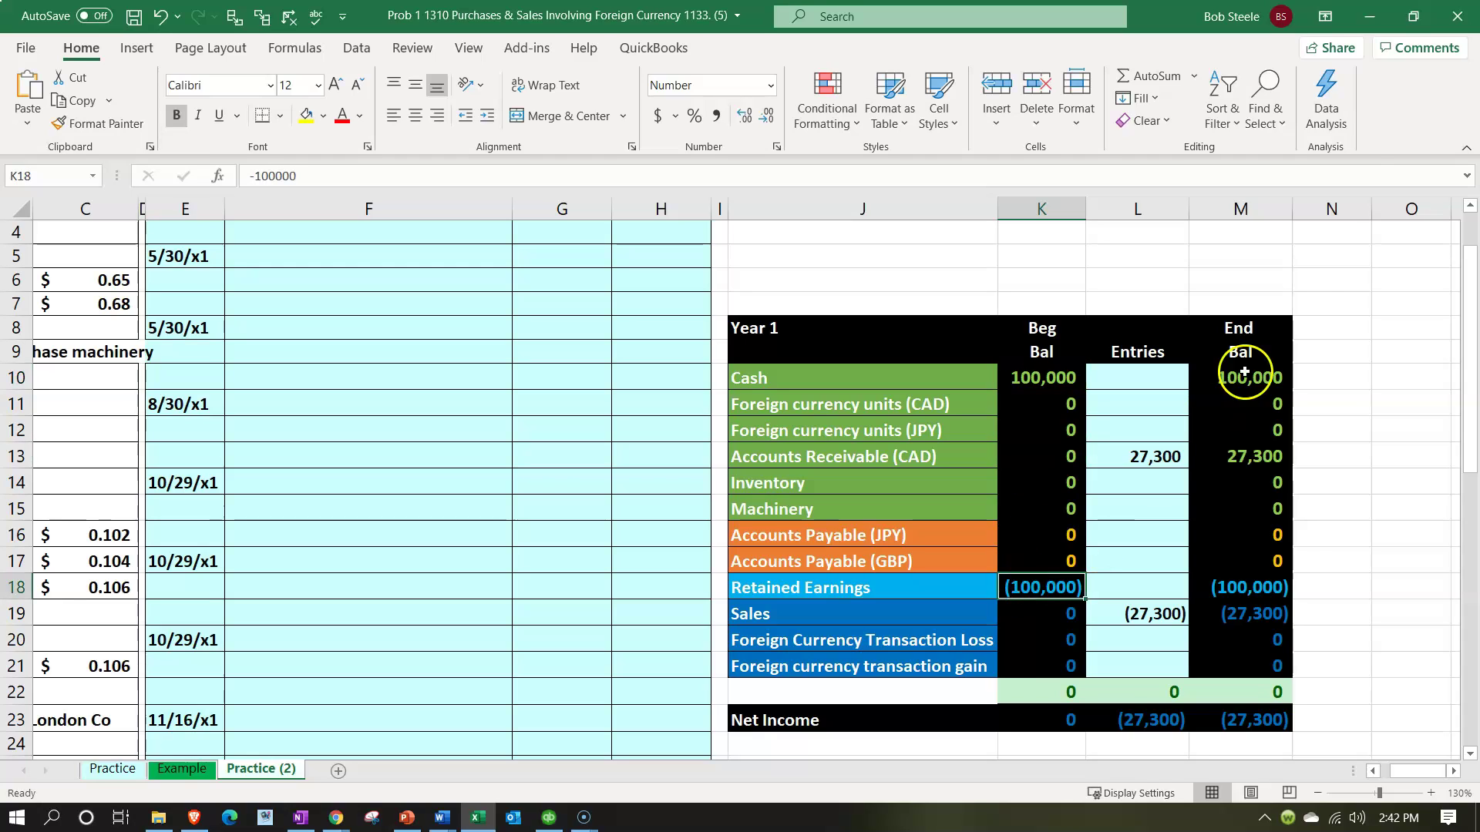
click(1365, 18)
In the browser tab showing the customer page, set the zoom to 100% and open the Chart of Accounts.
click(168, 23)
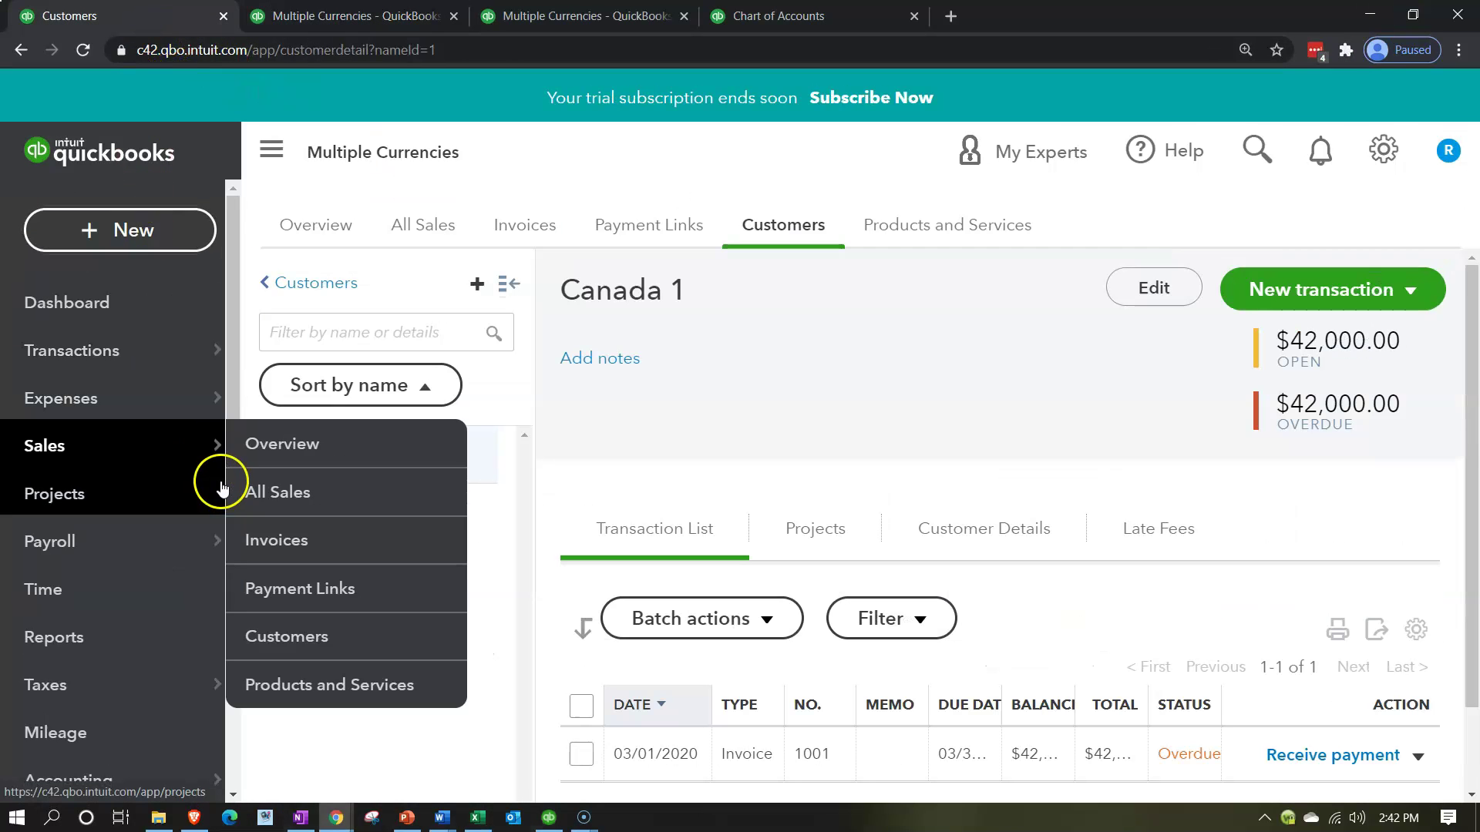
mouse_move(154, 685)
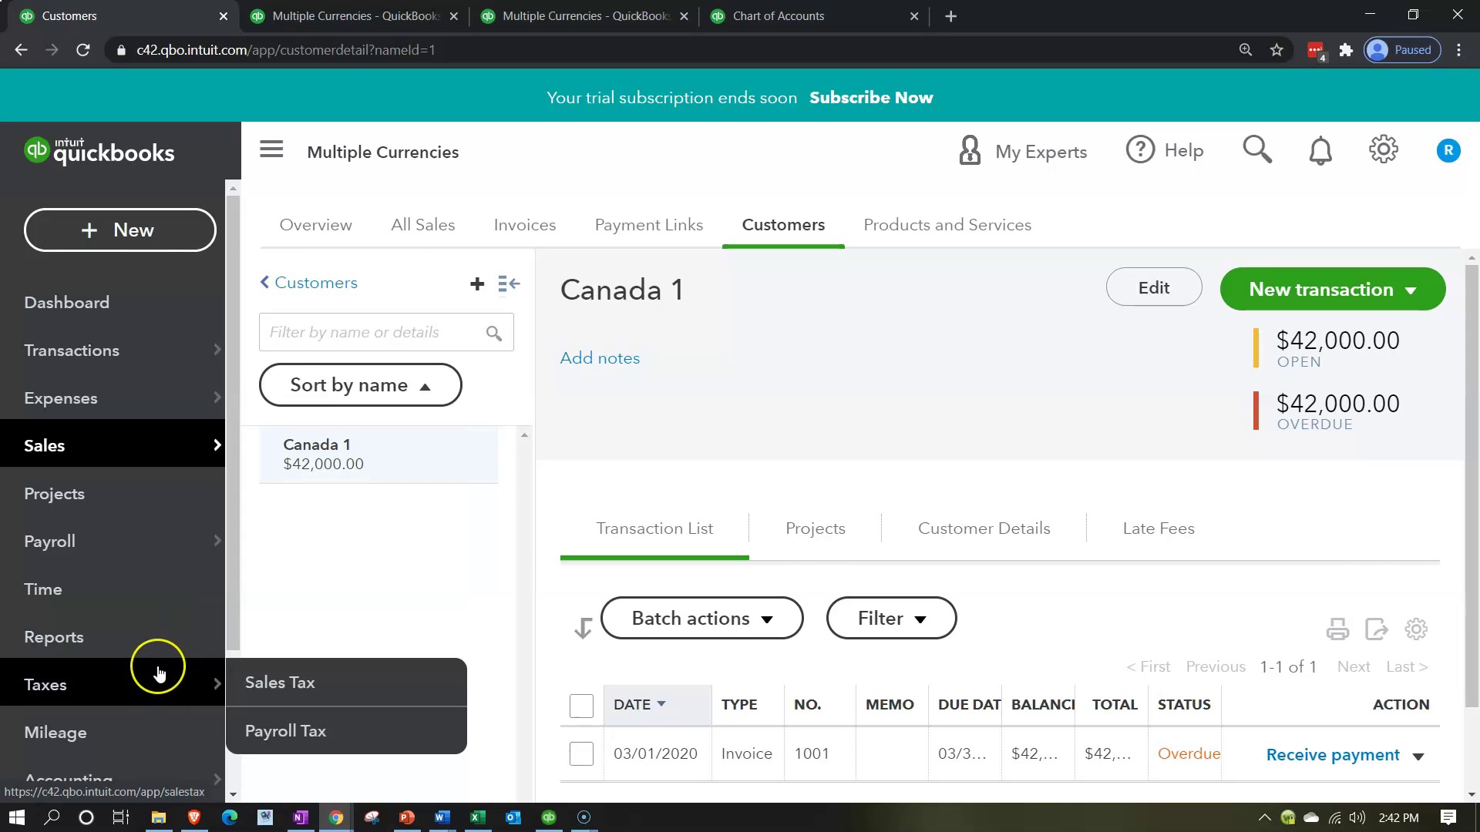
key(ctrl+minus)
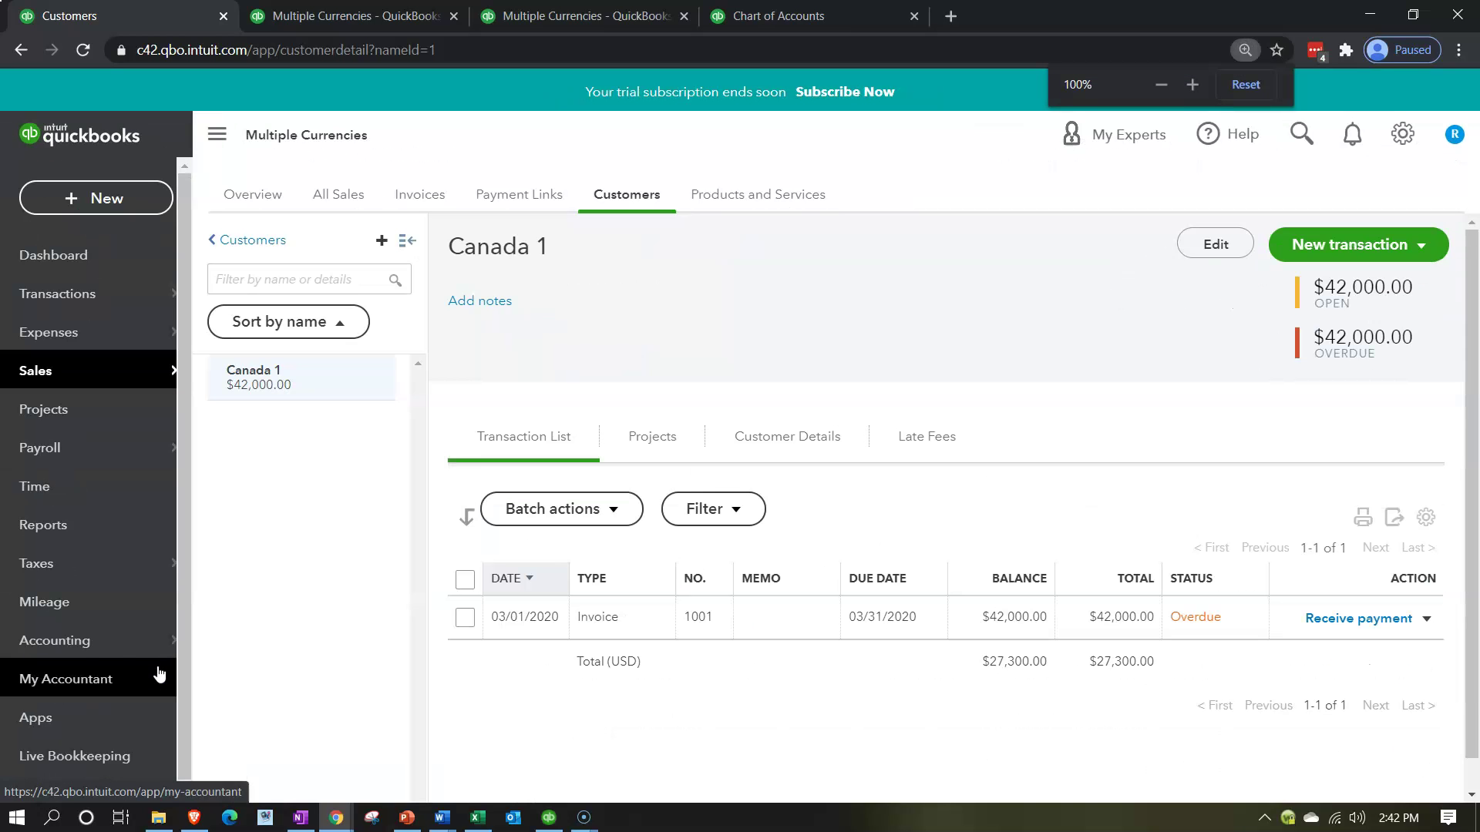
click(96, 649)
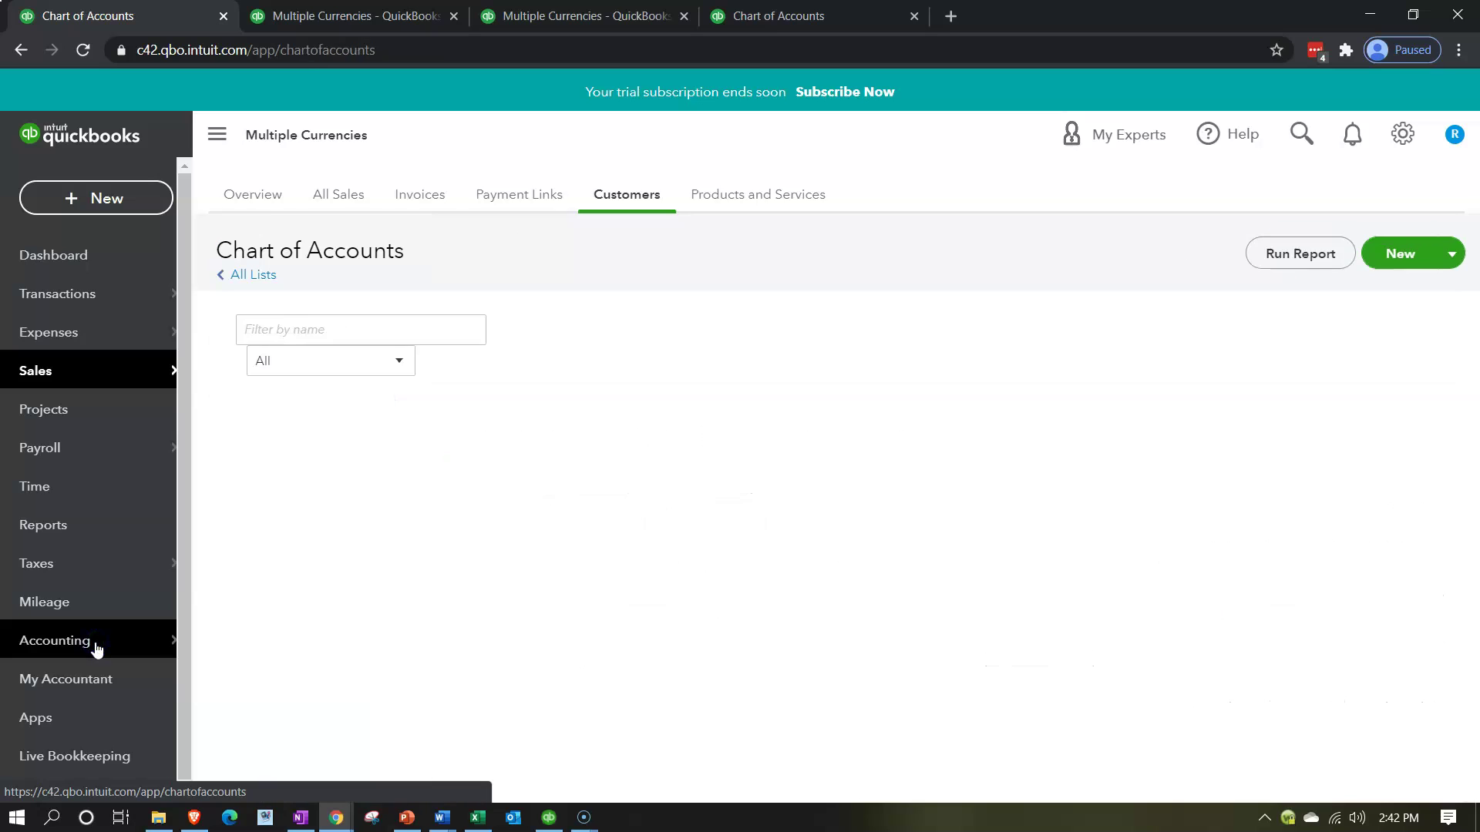
scroll(770, 532, down, 1)
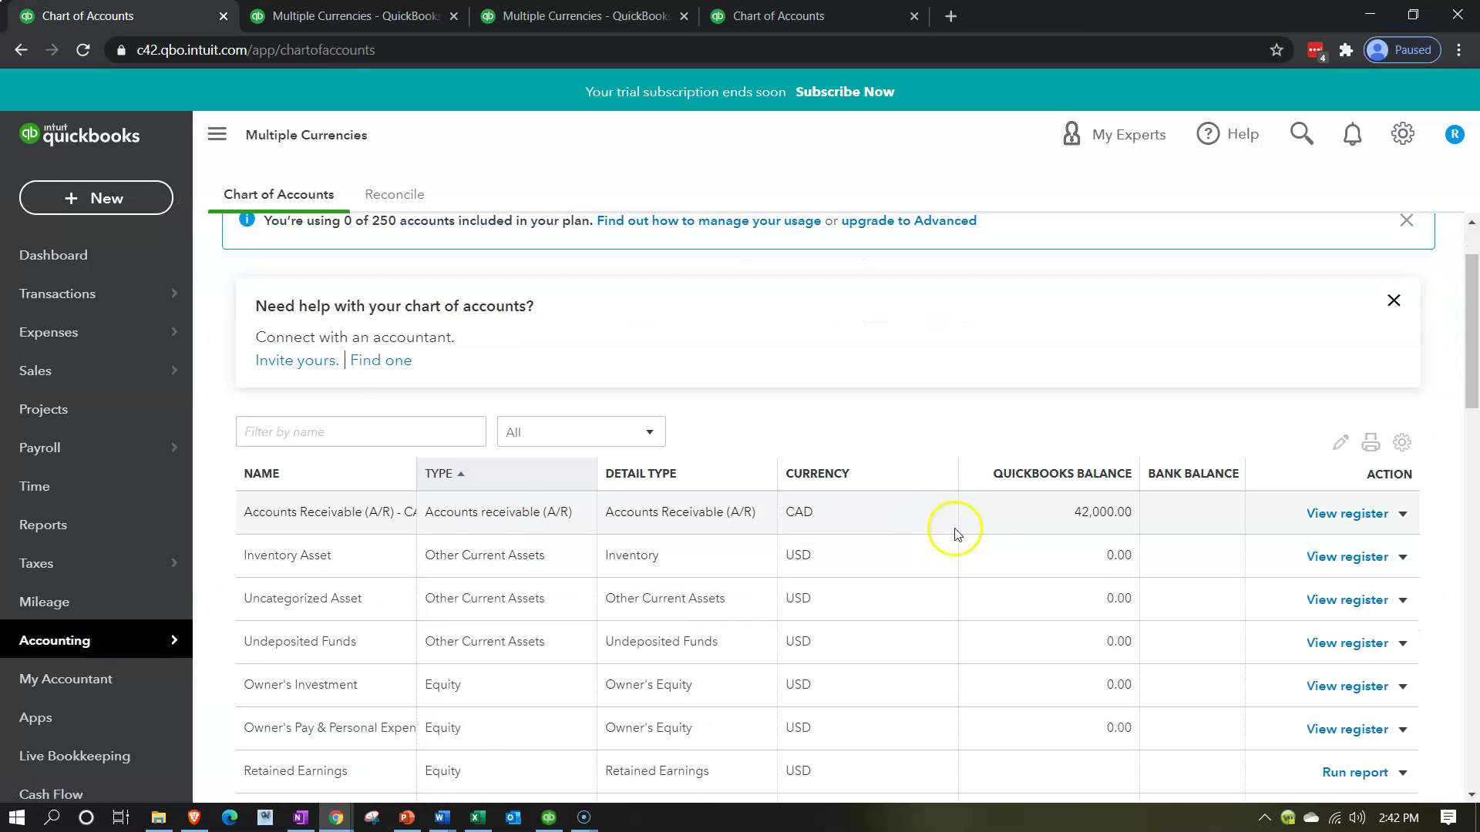
scroll(991, 518, up, 1)
Start a new account with account type Bank and detail type Checking.
click(1374, 258)
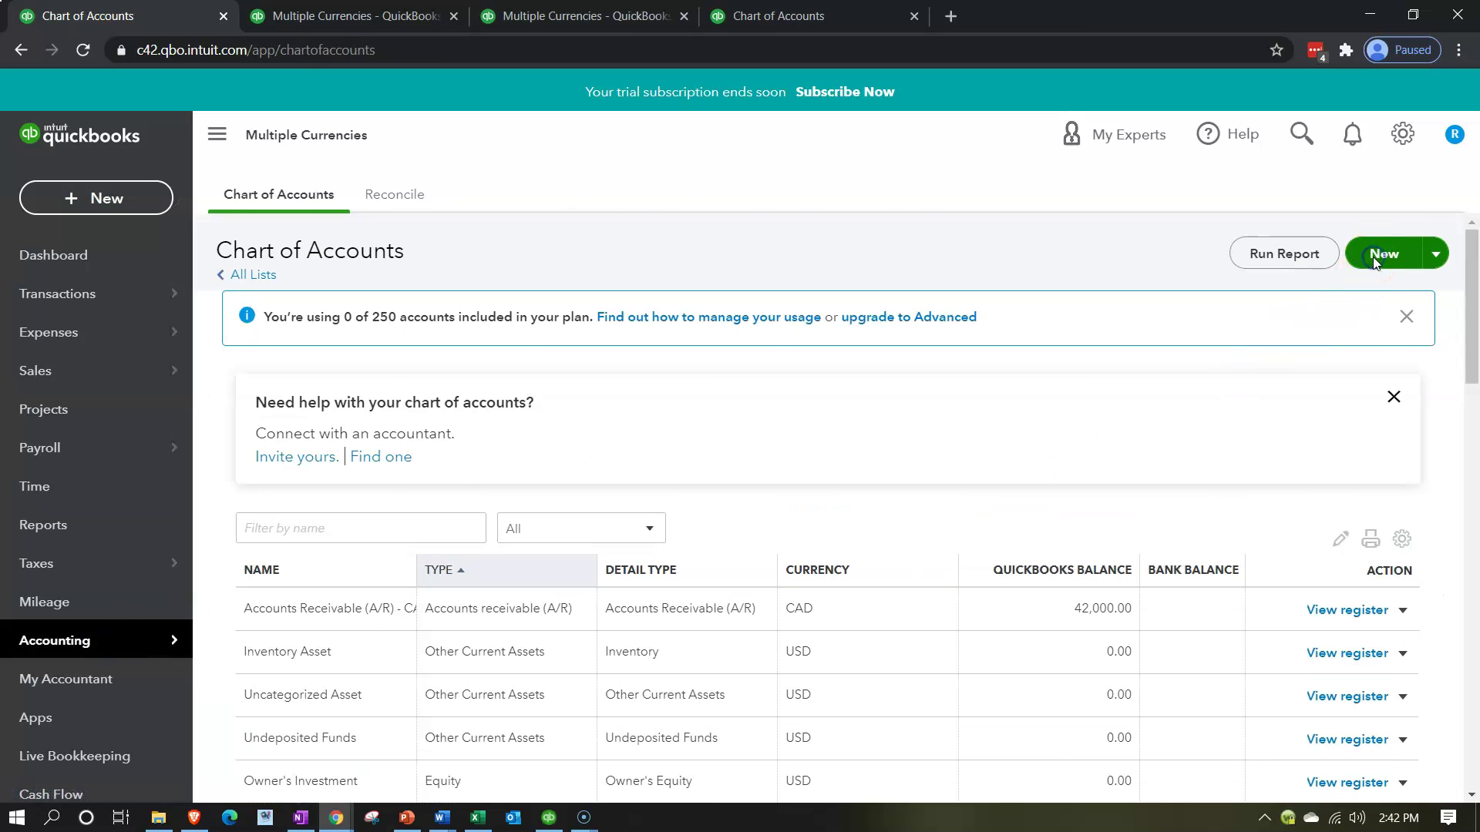
click(634, 230)
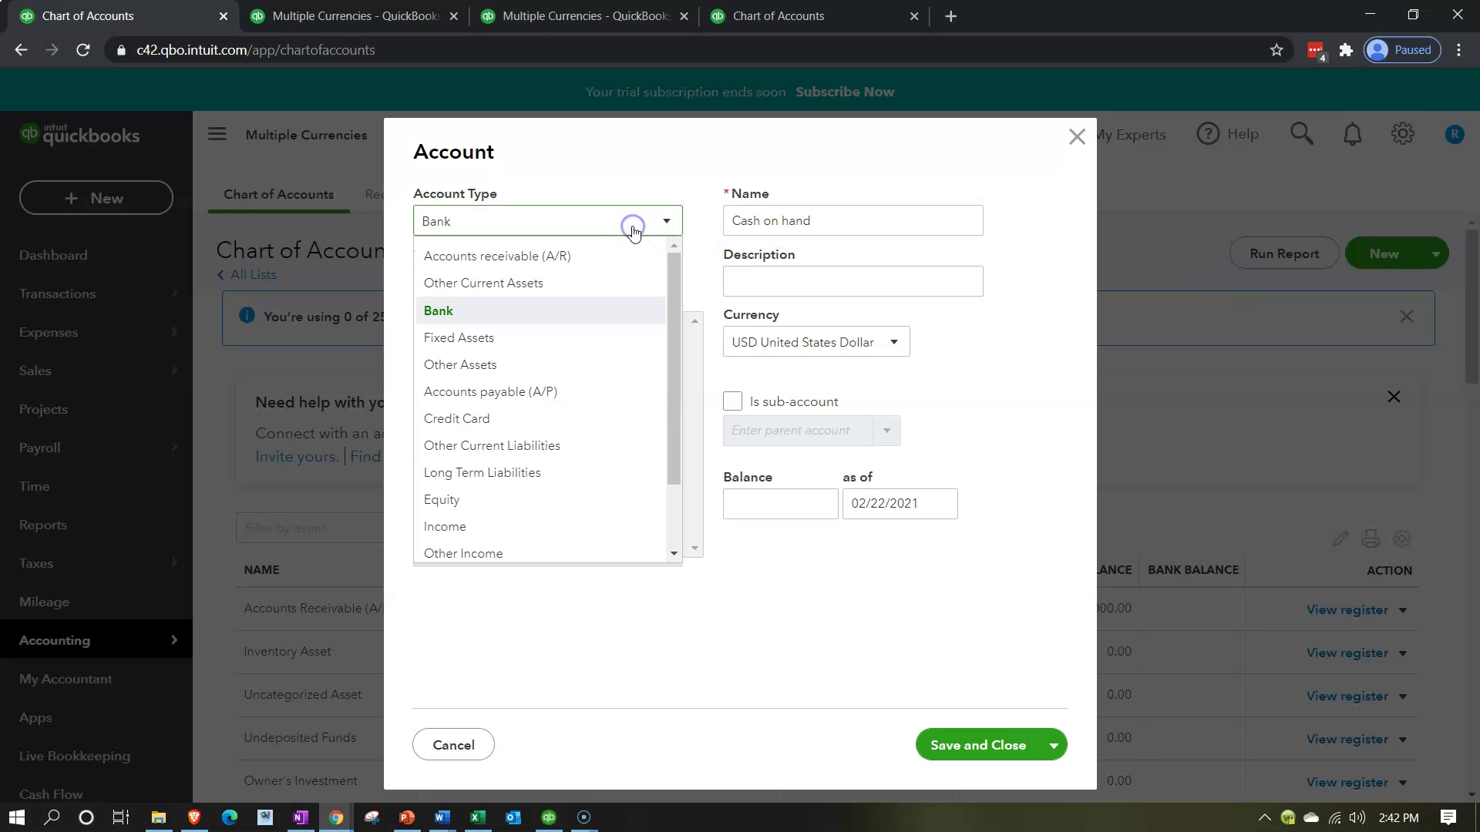
click(429, 311)
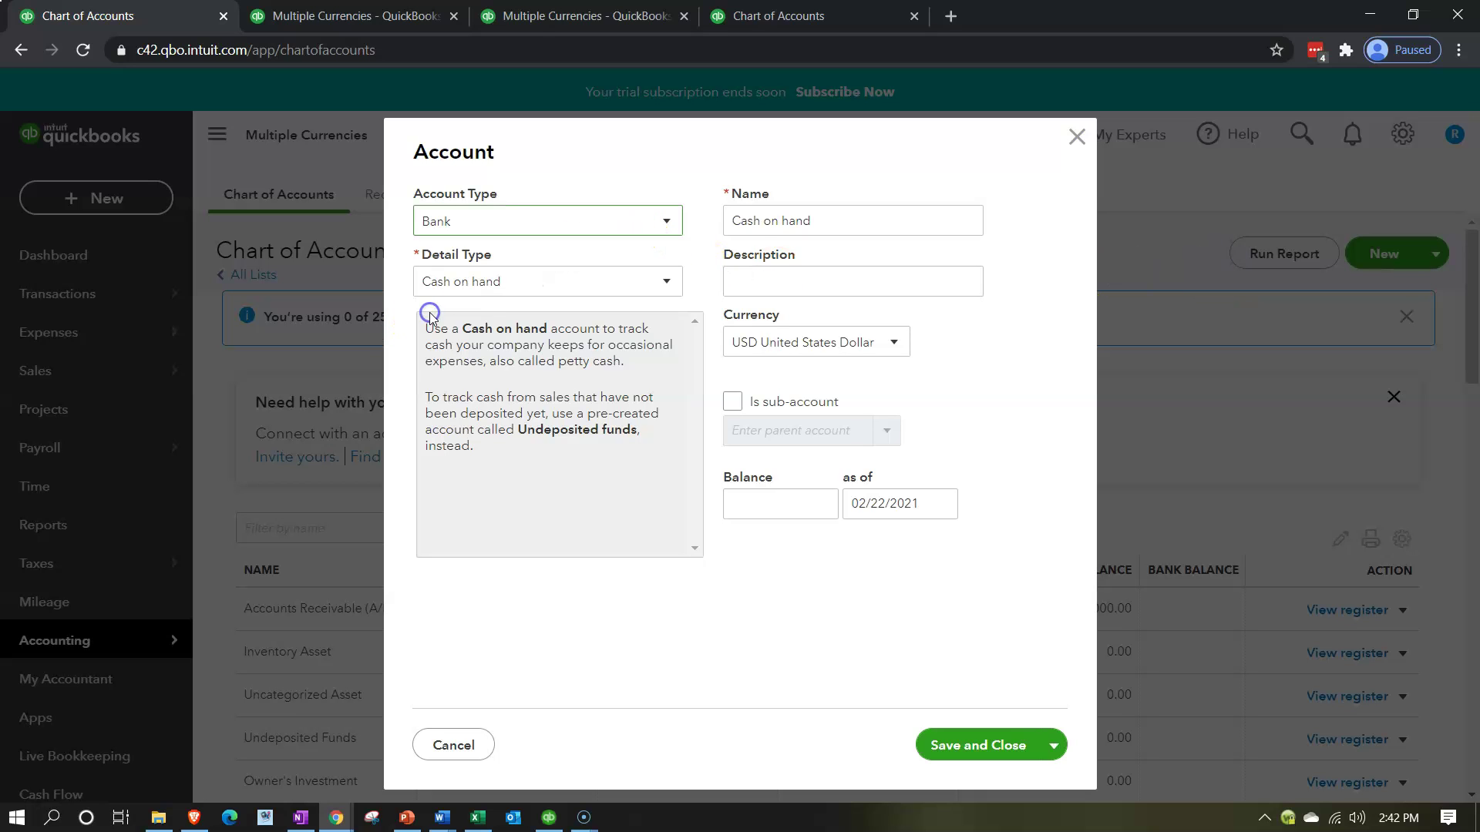
click(528, 282)
click(493, 338)
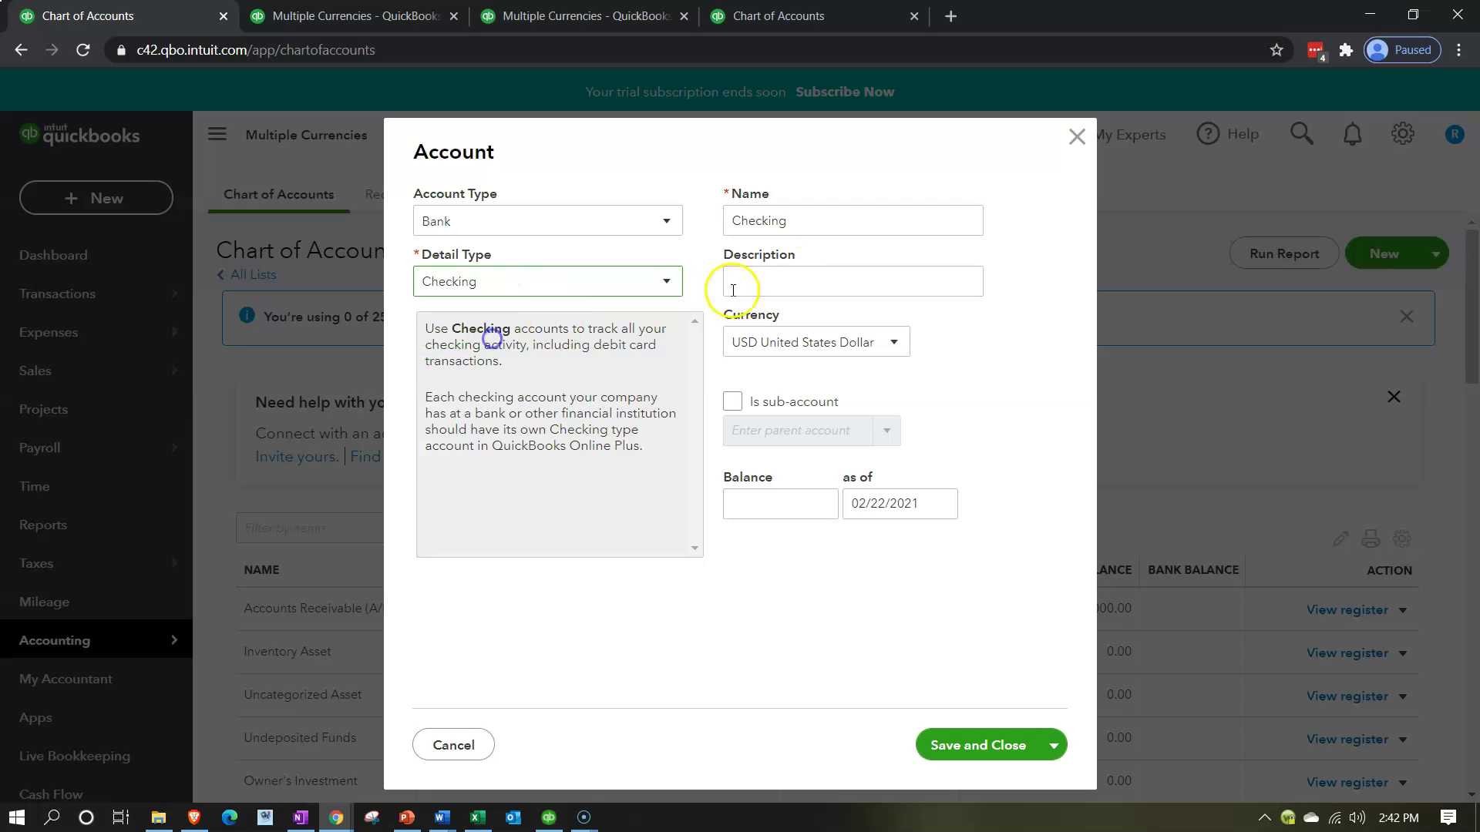
Name the new account Checking USD, keep USD United States Dollar as its currency, and save it.
click(822, 228)
click(822, 228)
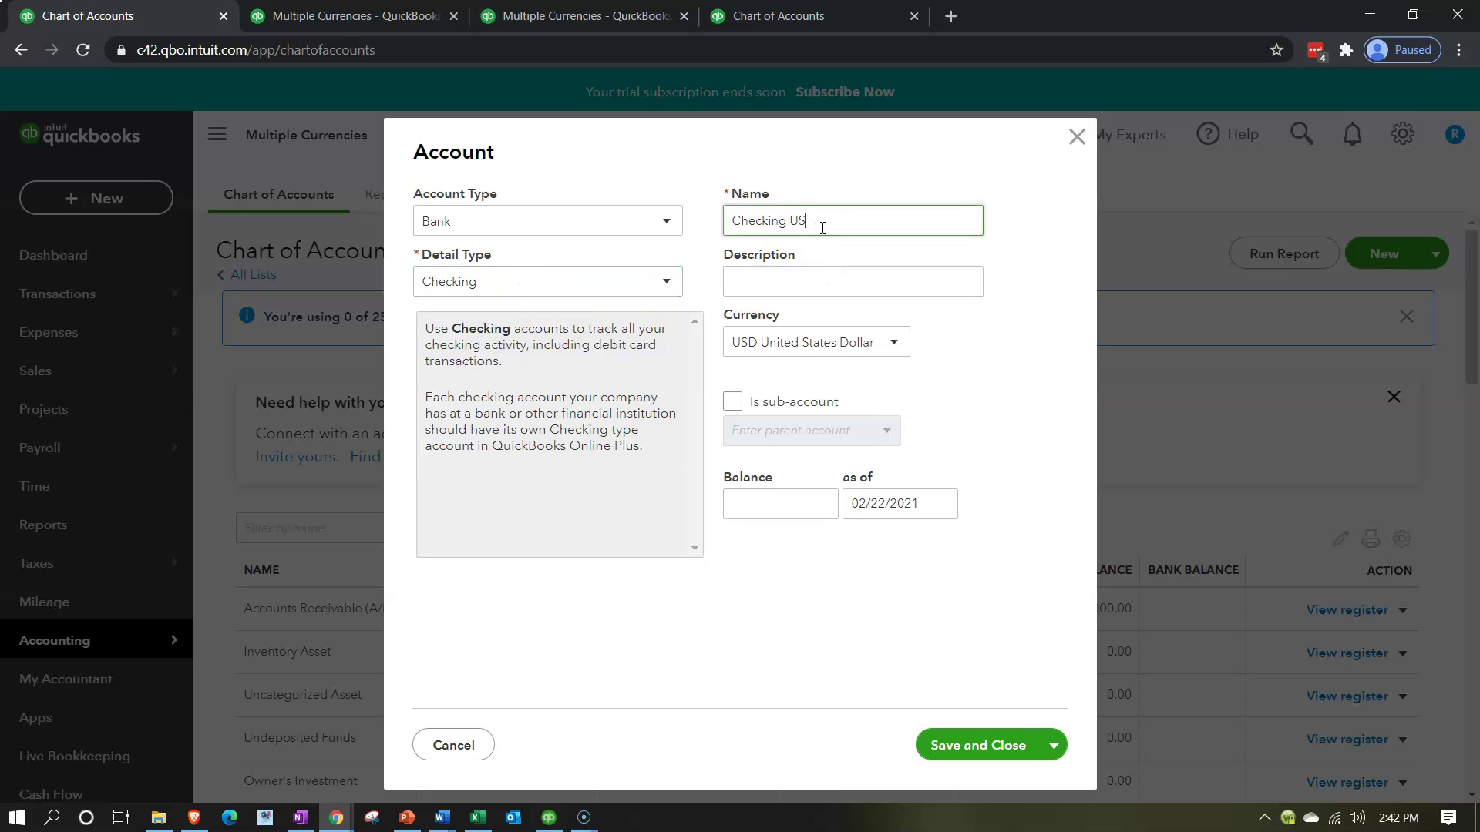
text(USD)
key(Tab)
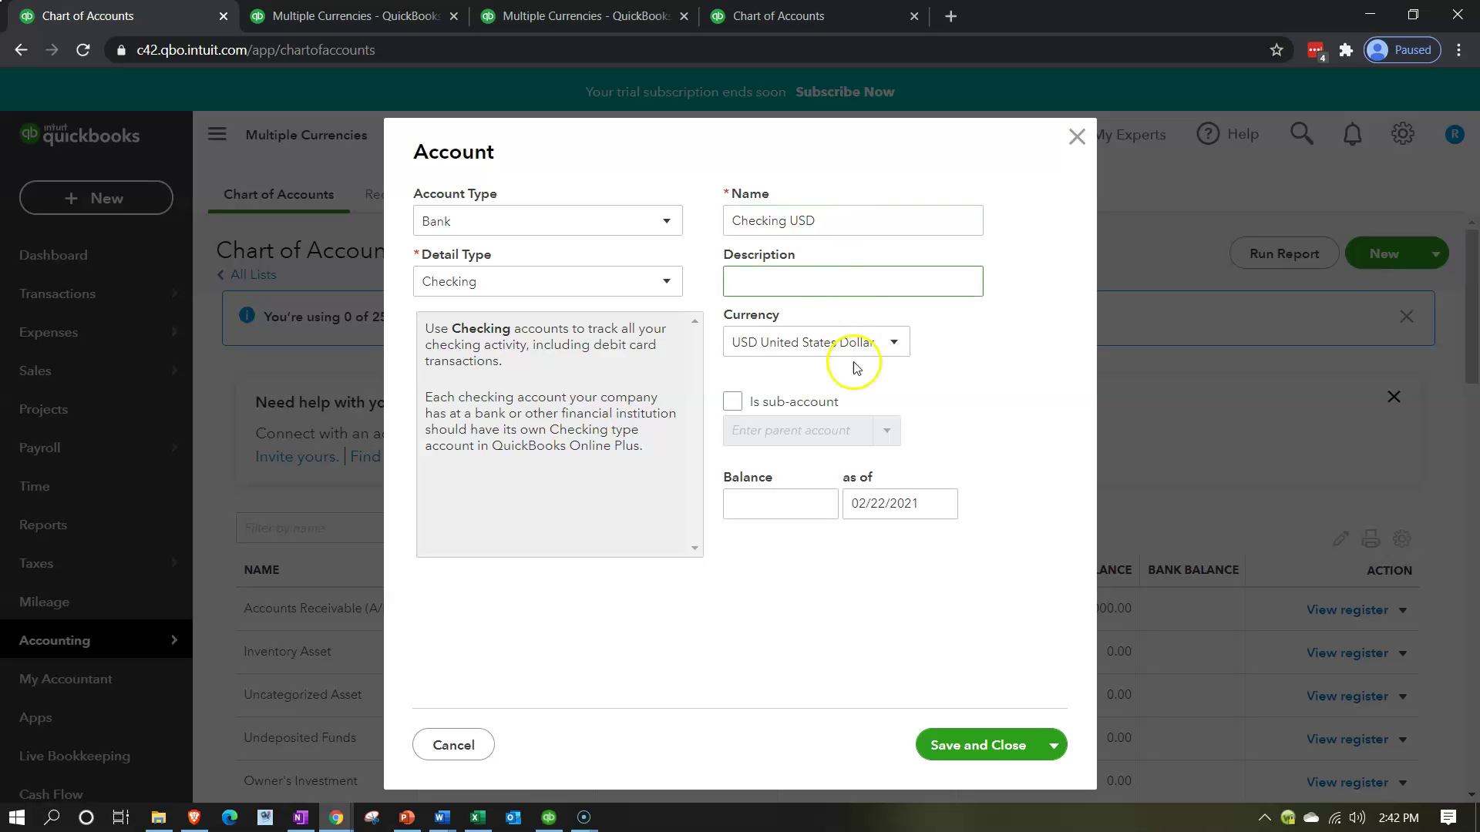
click(881, 349)
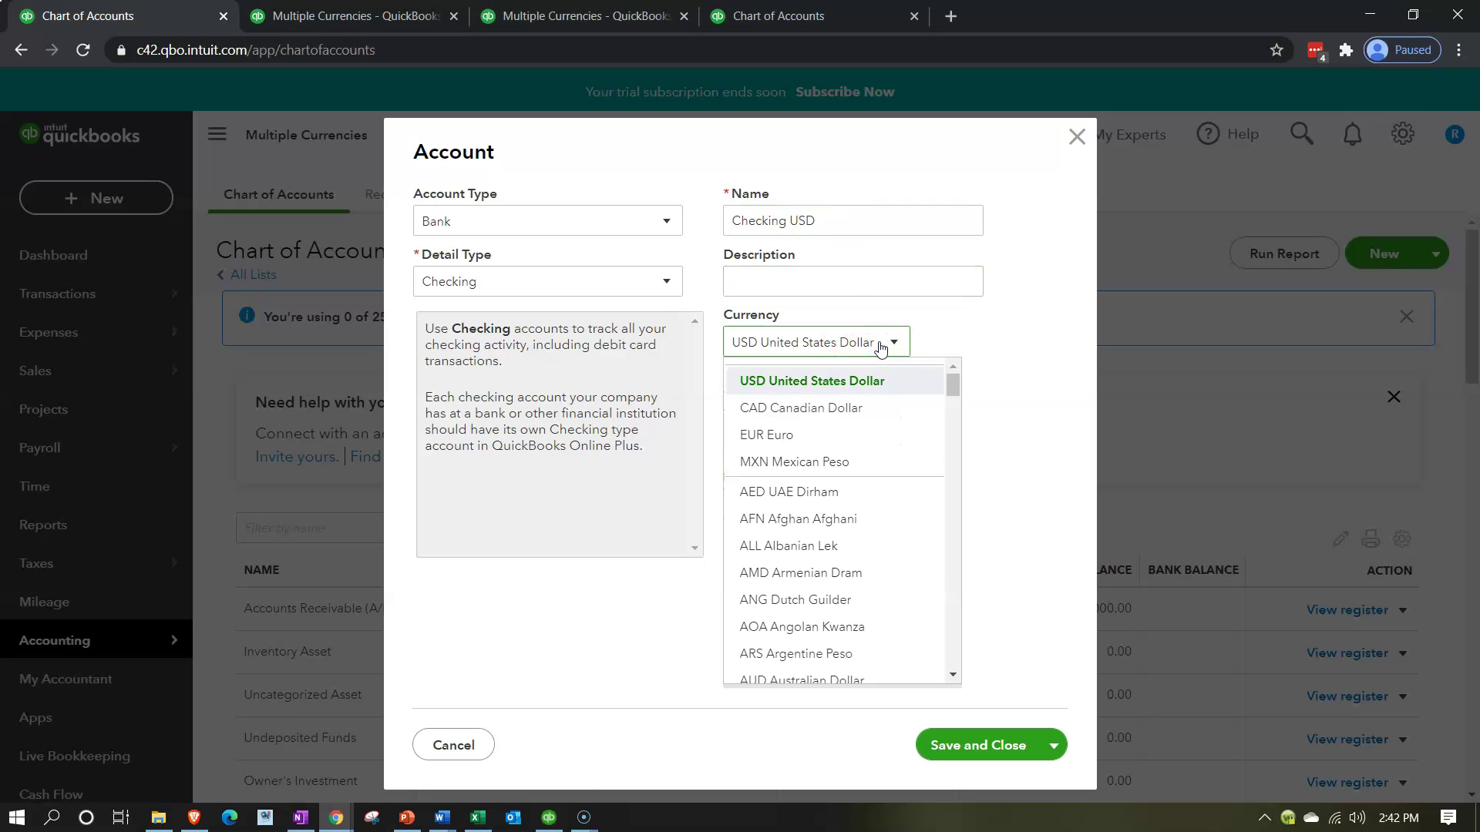
click(880, 344)
click(977, 748)
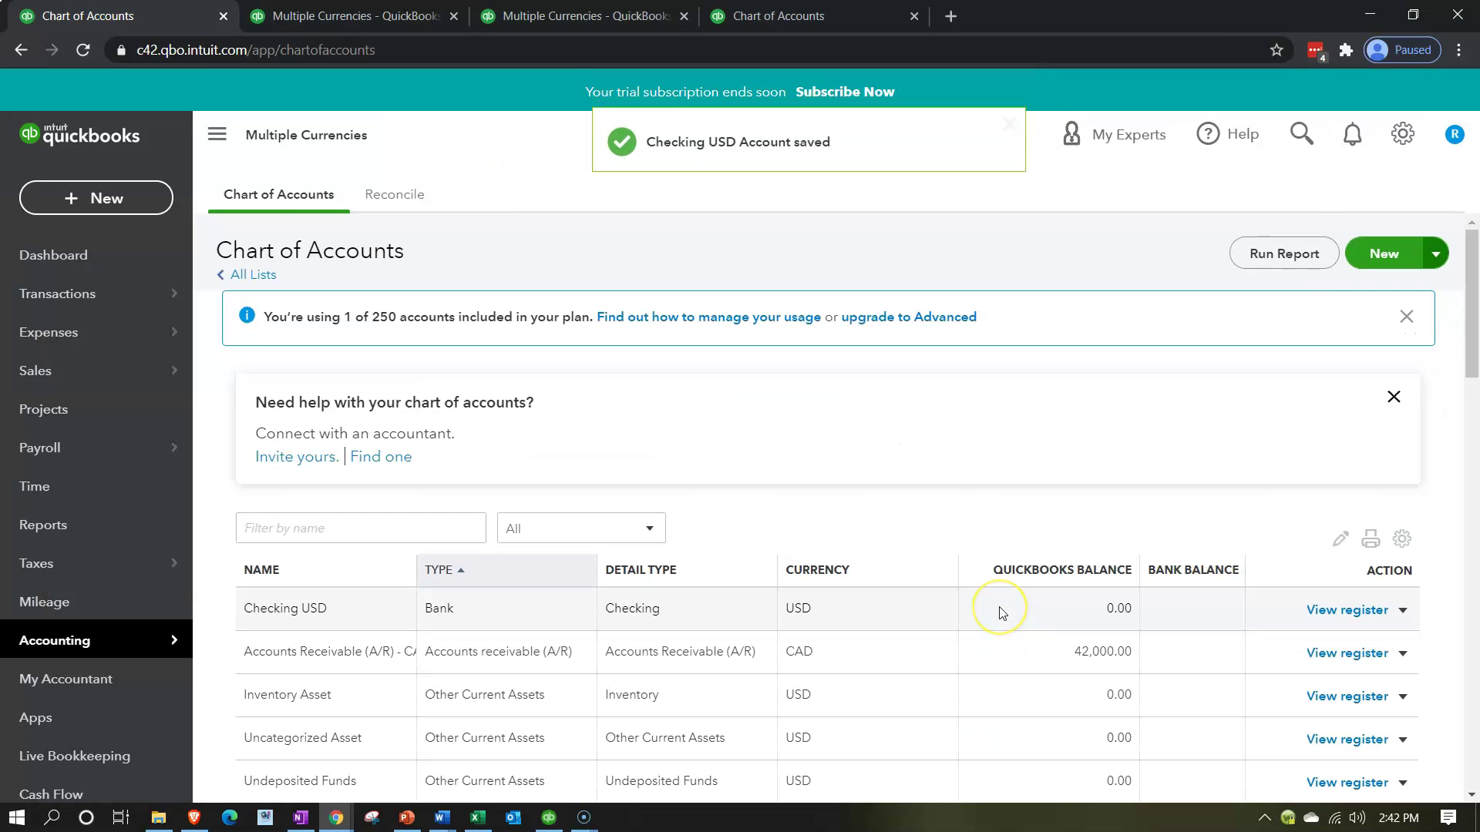
Open the register of the Checking USD account, dismiss the register basics tip and start a new deposit entry.
scroll(1001, 613, down, 3)
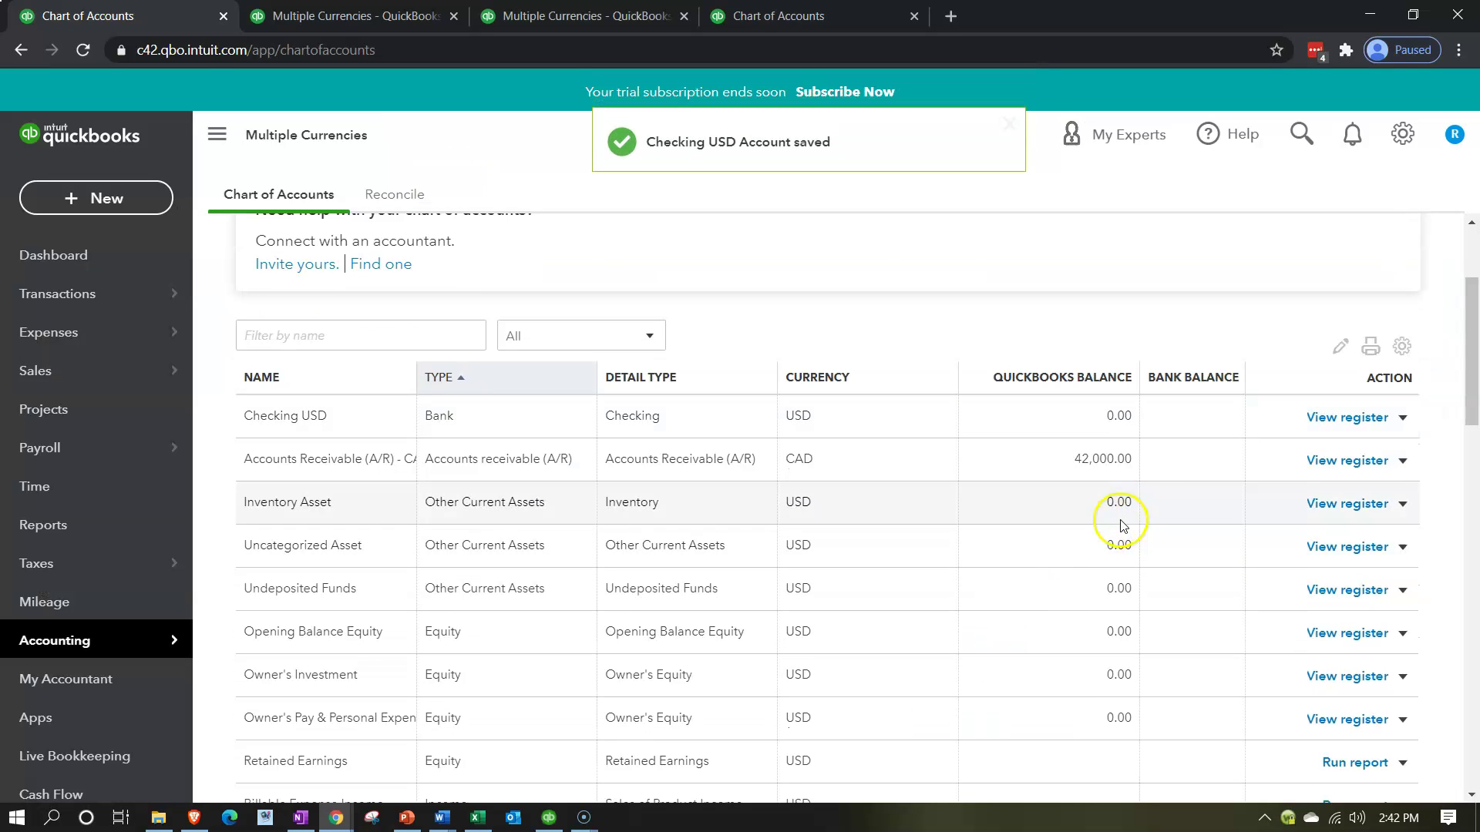
click(1402, 418)
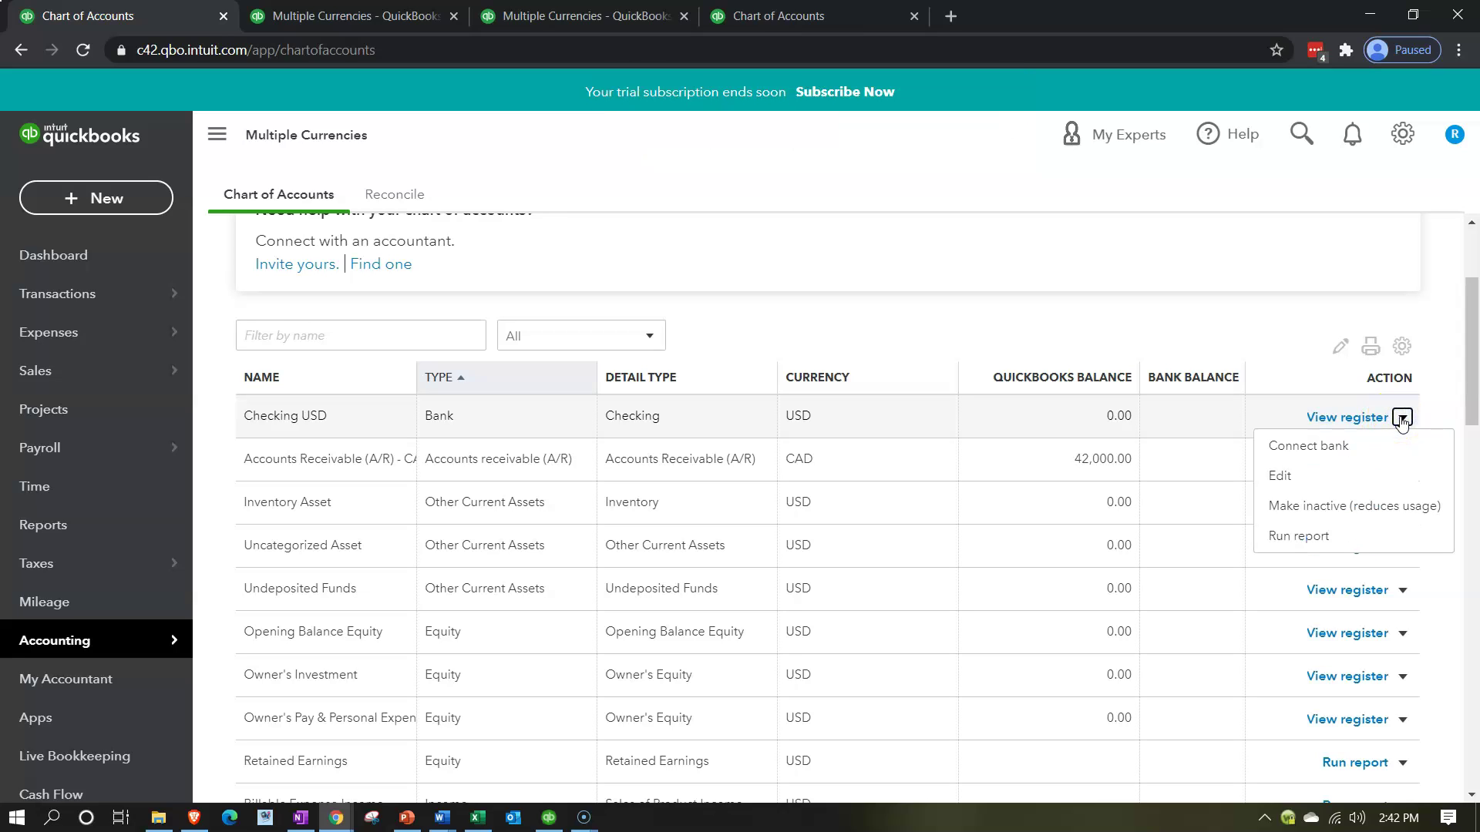
click(1349, 419)
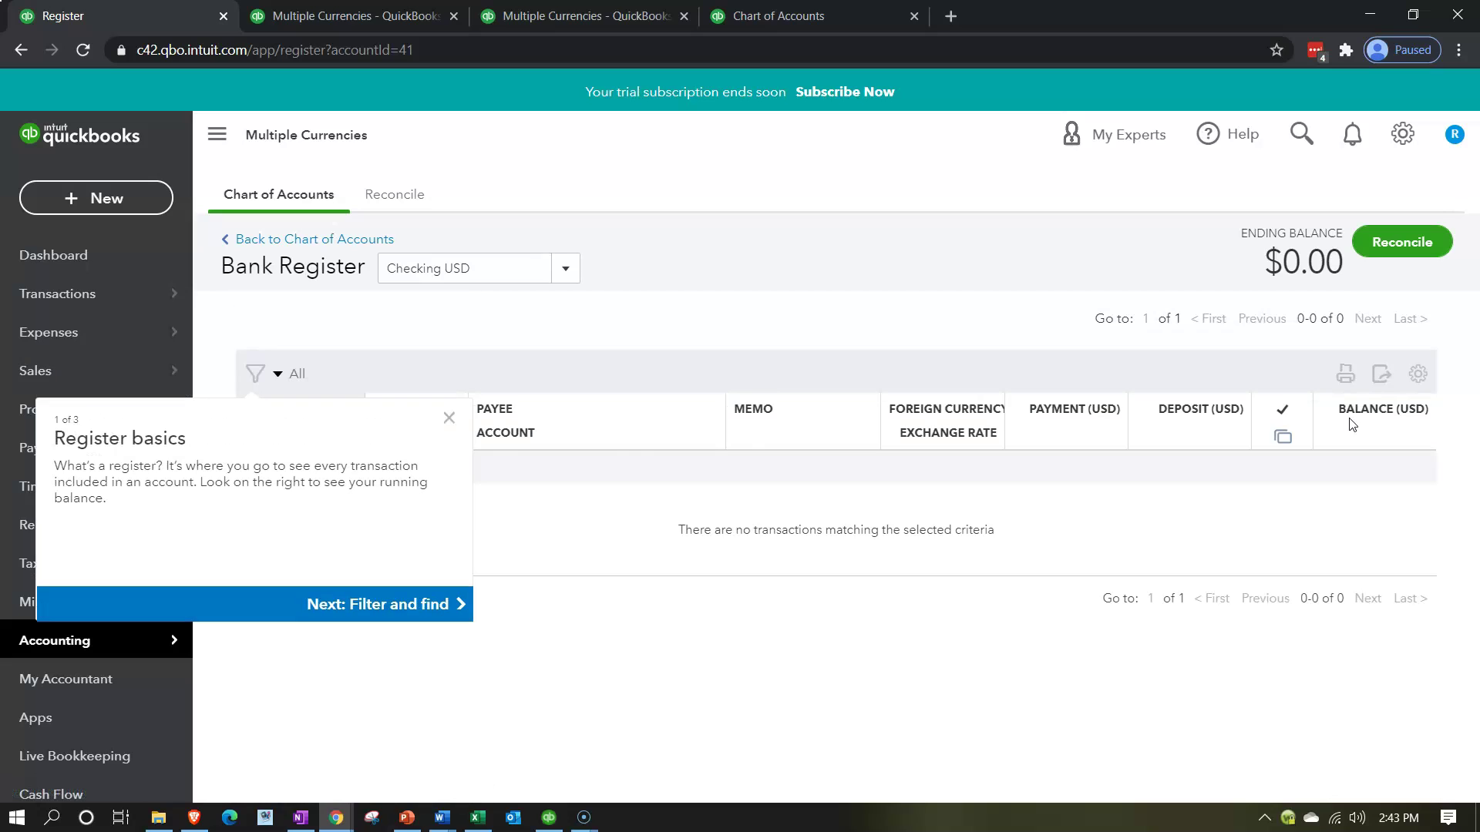
click(448, 419)
click(316, 468)
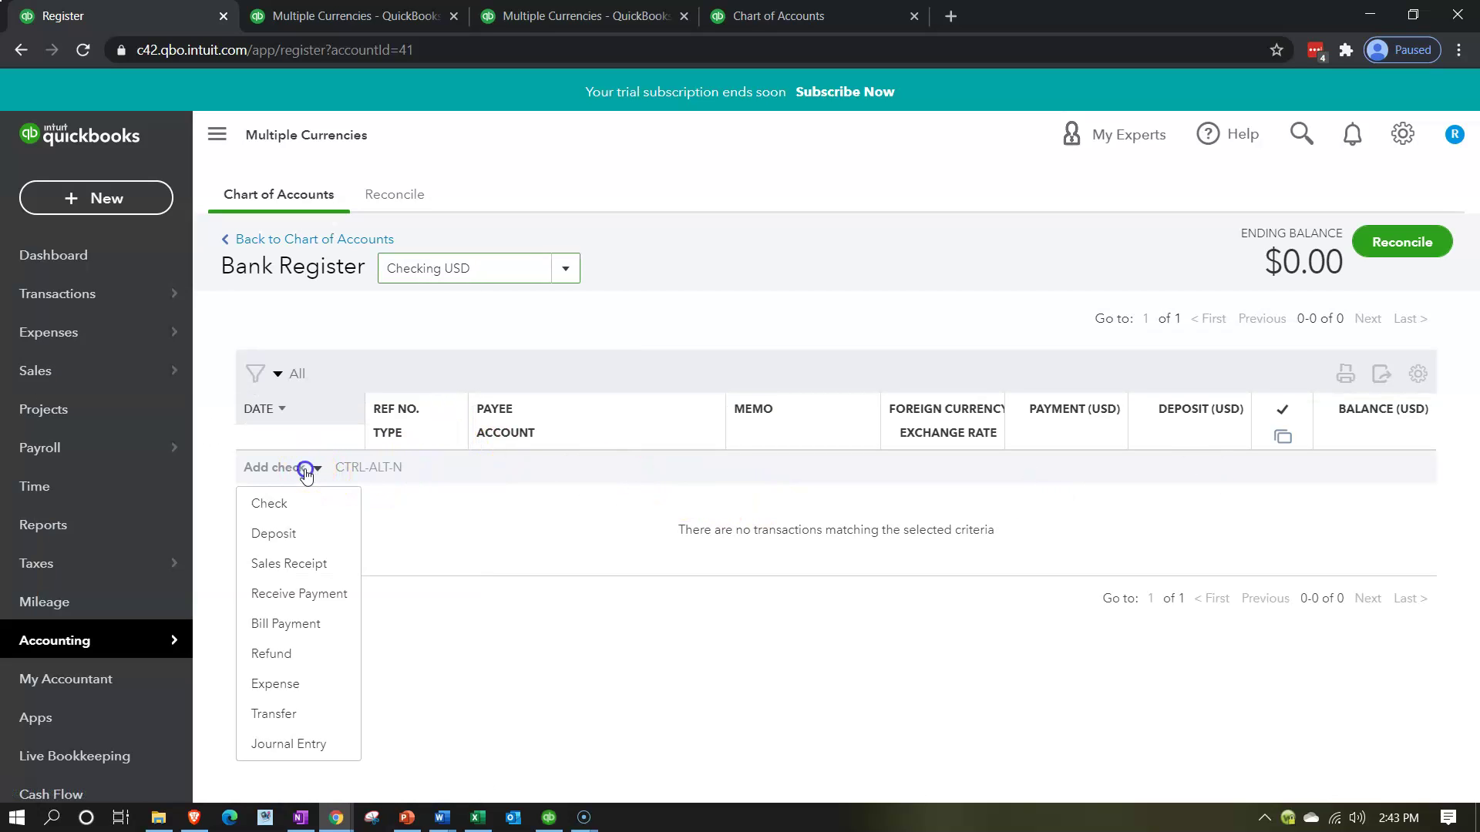
click(289, 537)
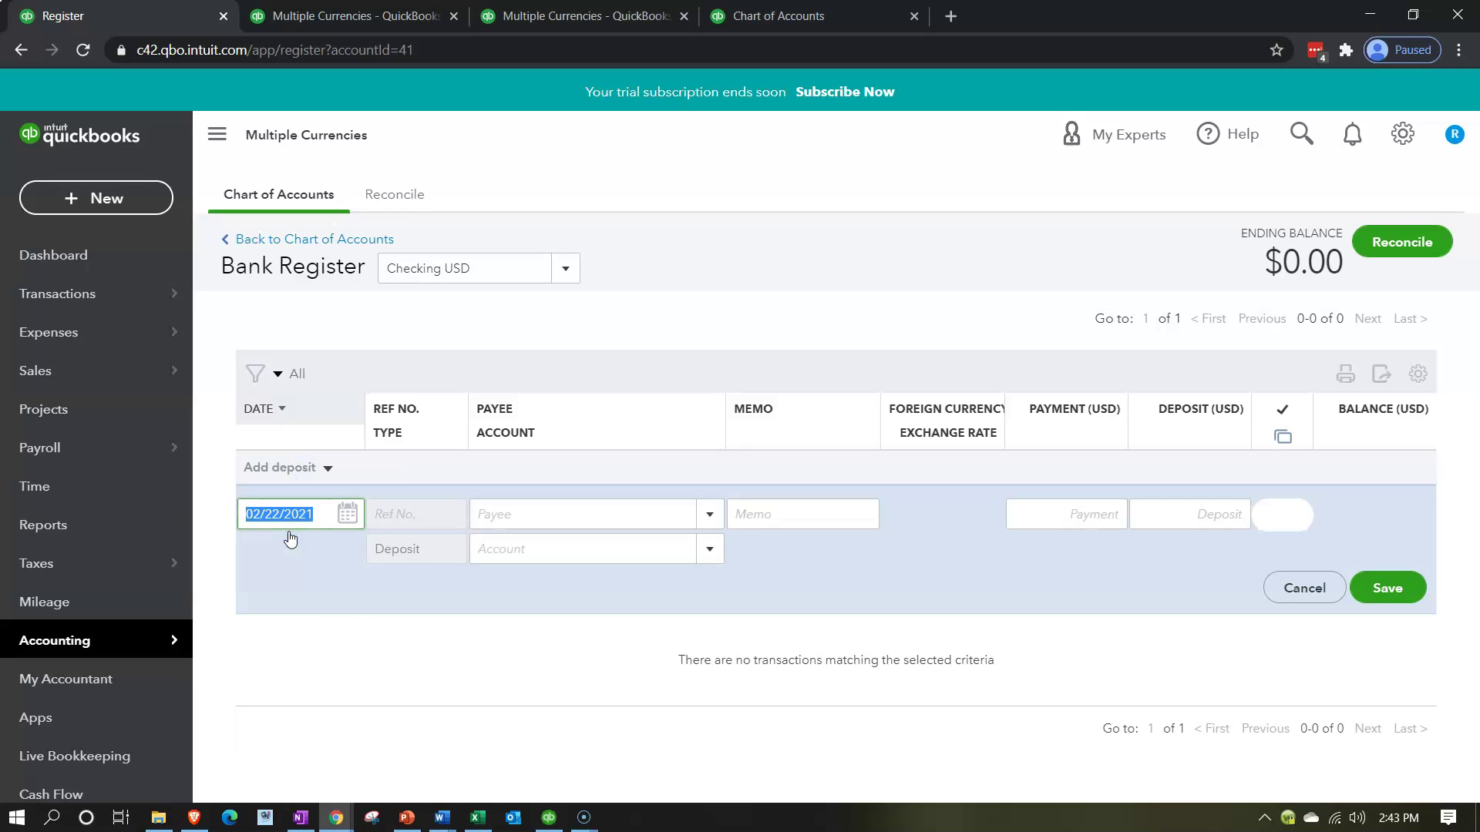
Record and save a deposit dated 01/01/2020 for 100,000 with Retained Earnings as the account.
text(01/01/2020)
key(Tab)
key(Tab)
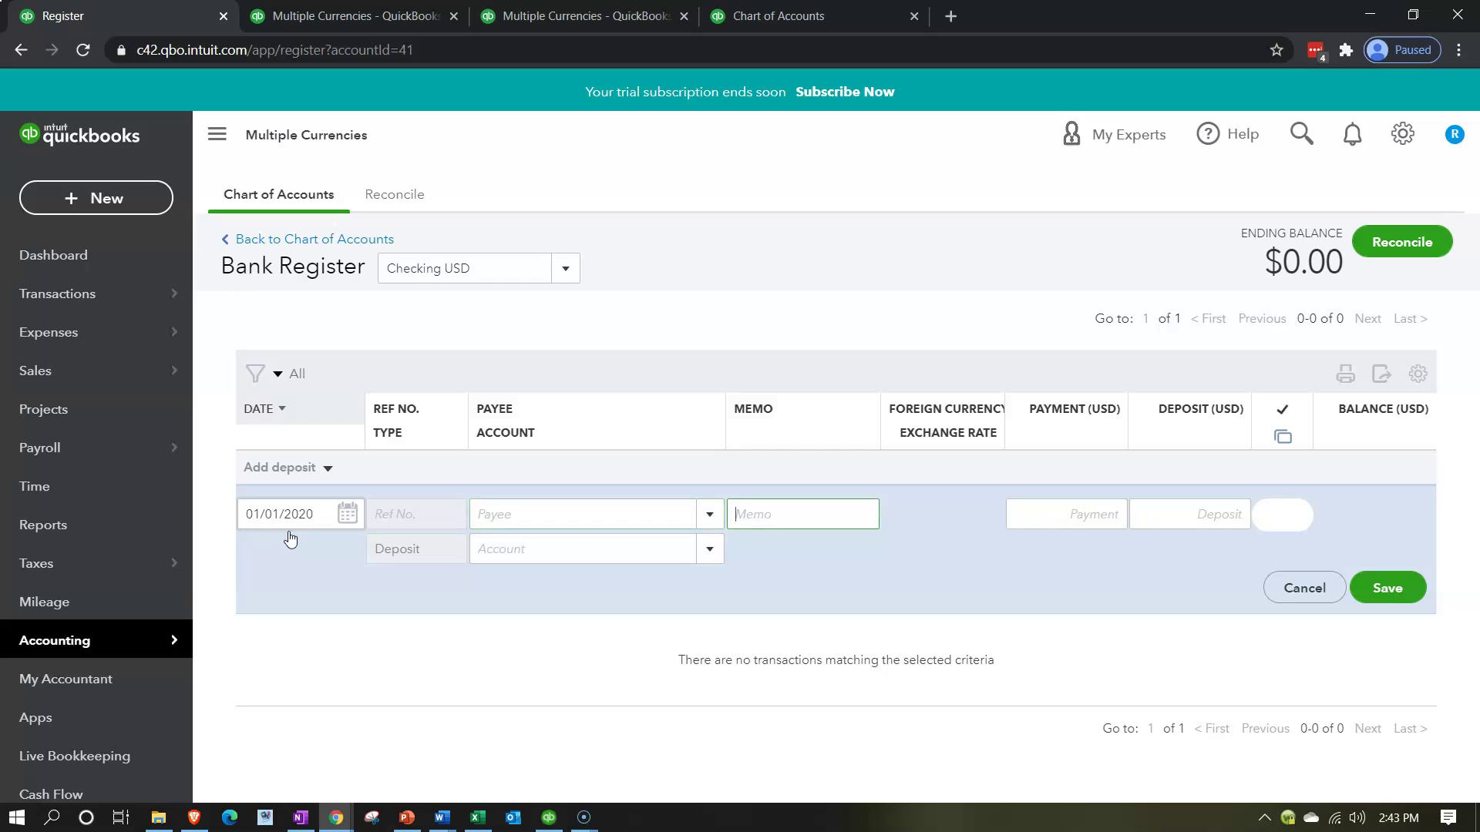
text(100,000)
key(Tab)
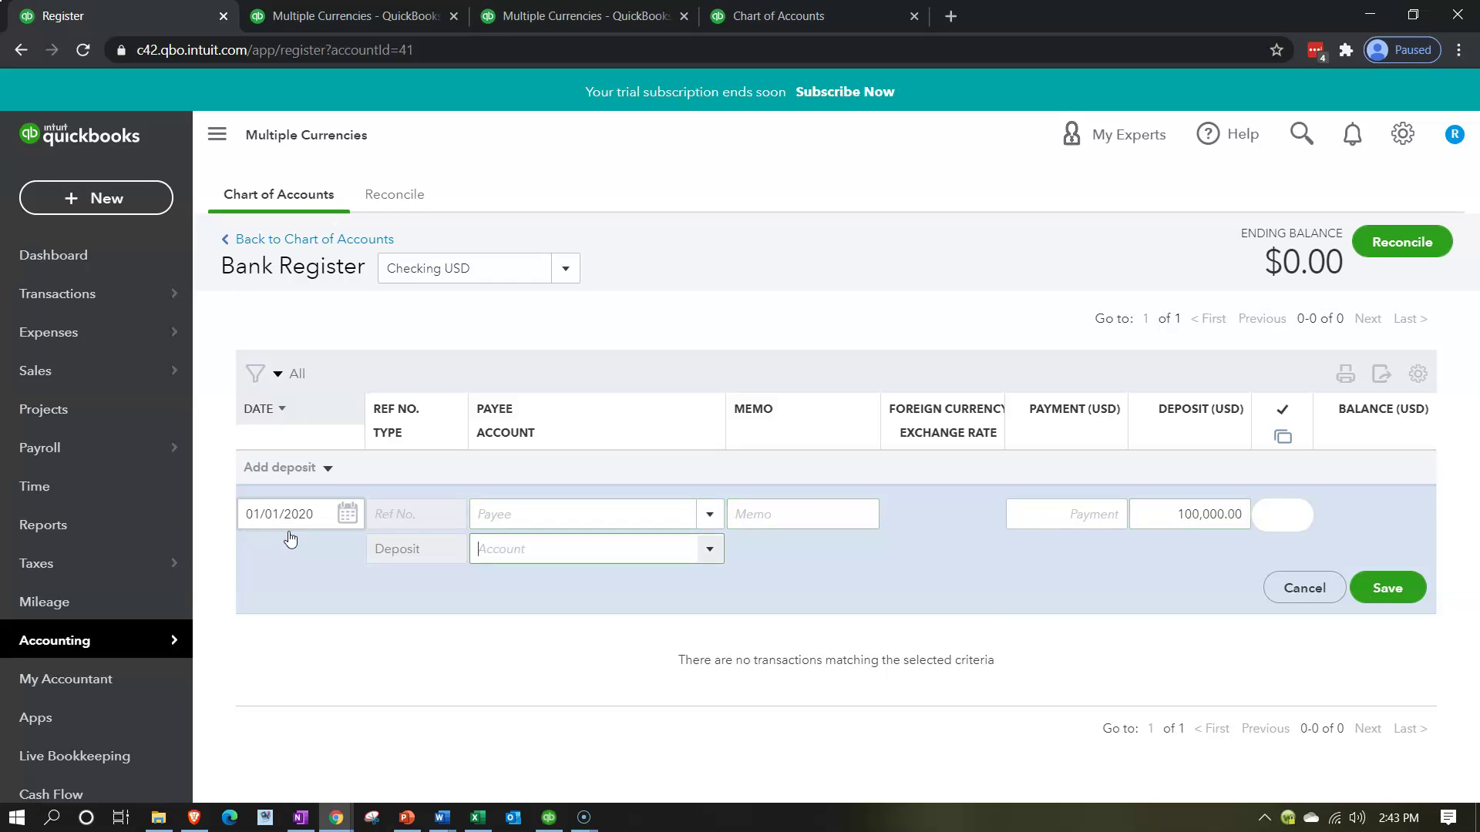
text(Retained Earnings)
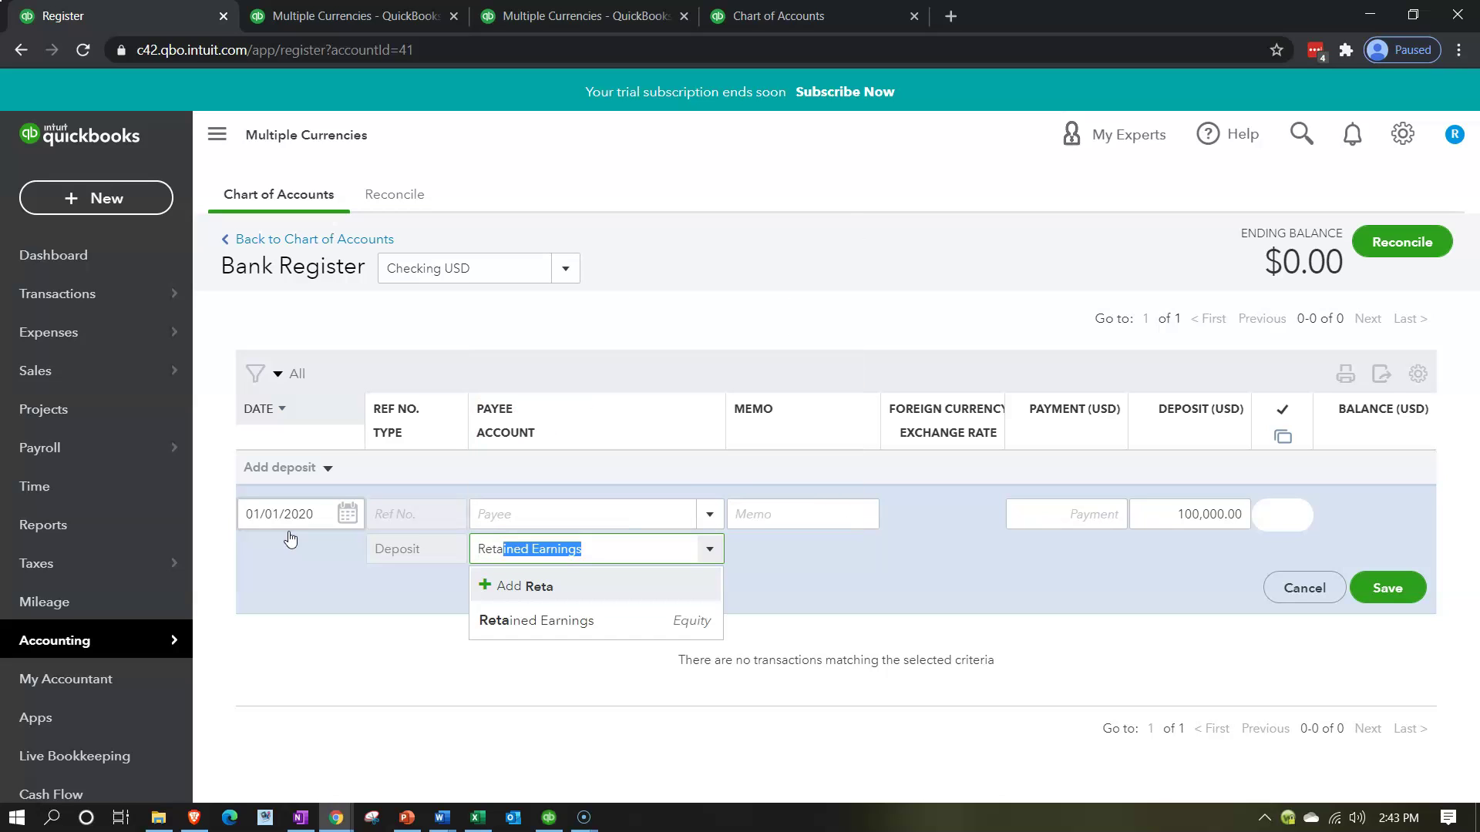
click(485, 619)
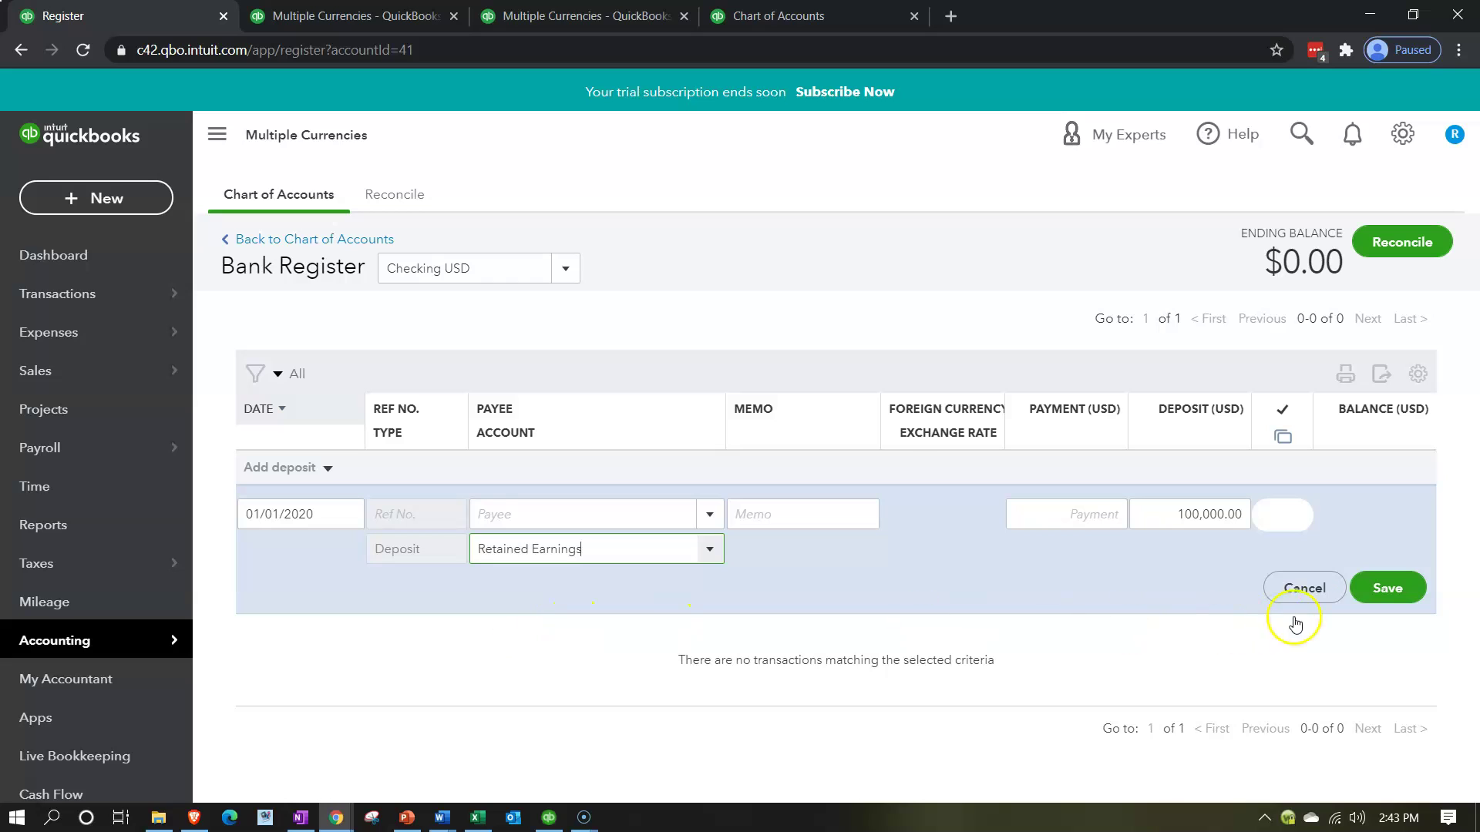
click(1375, 591)
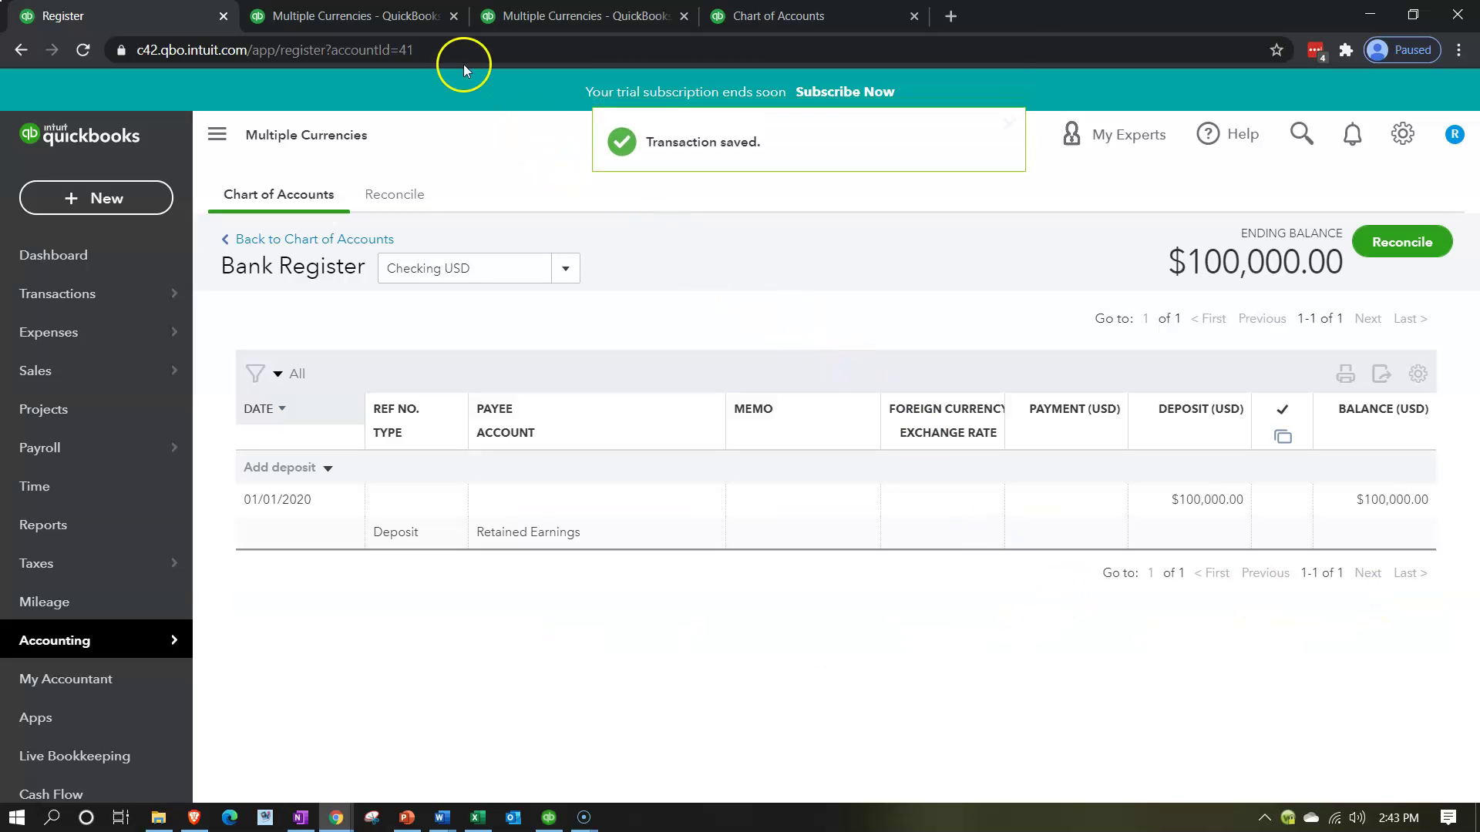
Rerun the 2020 Balance Sheet in its browser tab and compare it with the Year 1 balances in the Excel workbook.
click(390, 15)
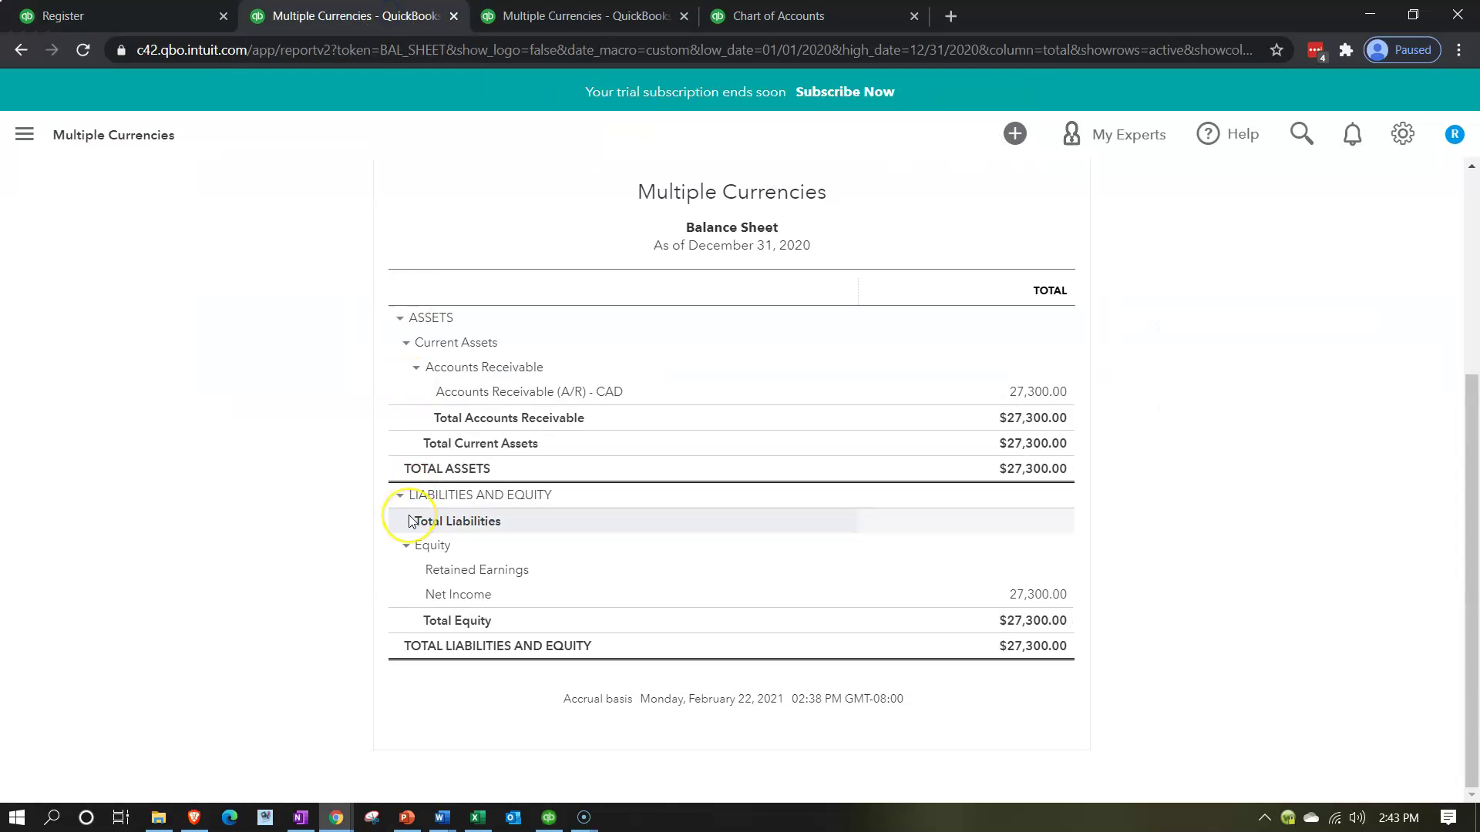
scroll(612, 446, up, 5)
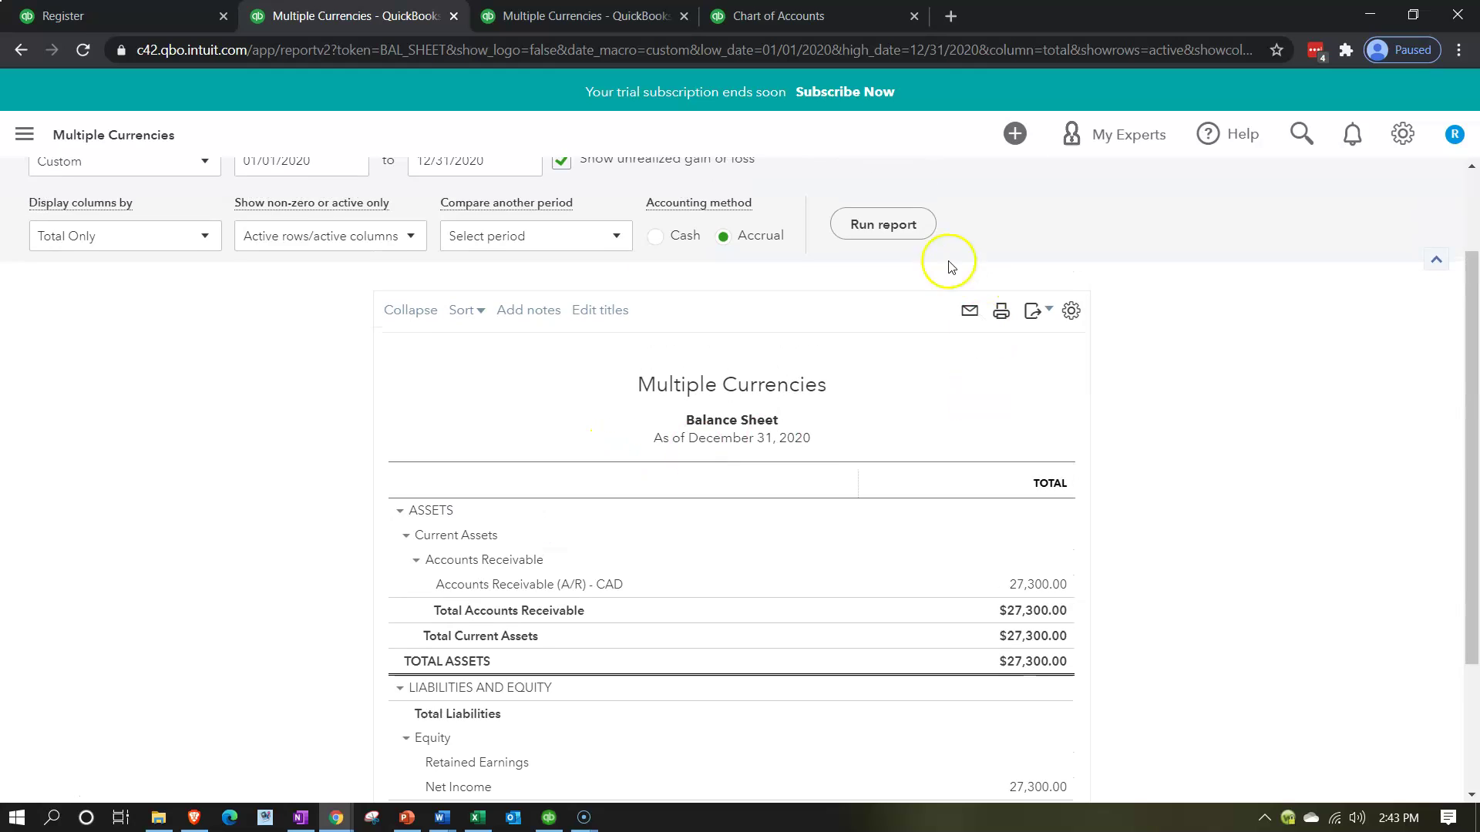
click(902, 231)
scroll(658, 413, down, 5)
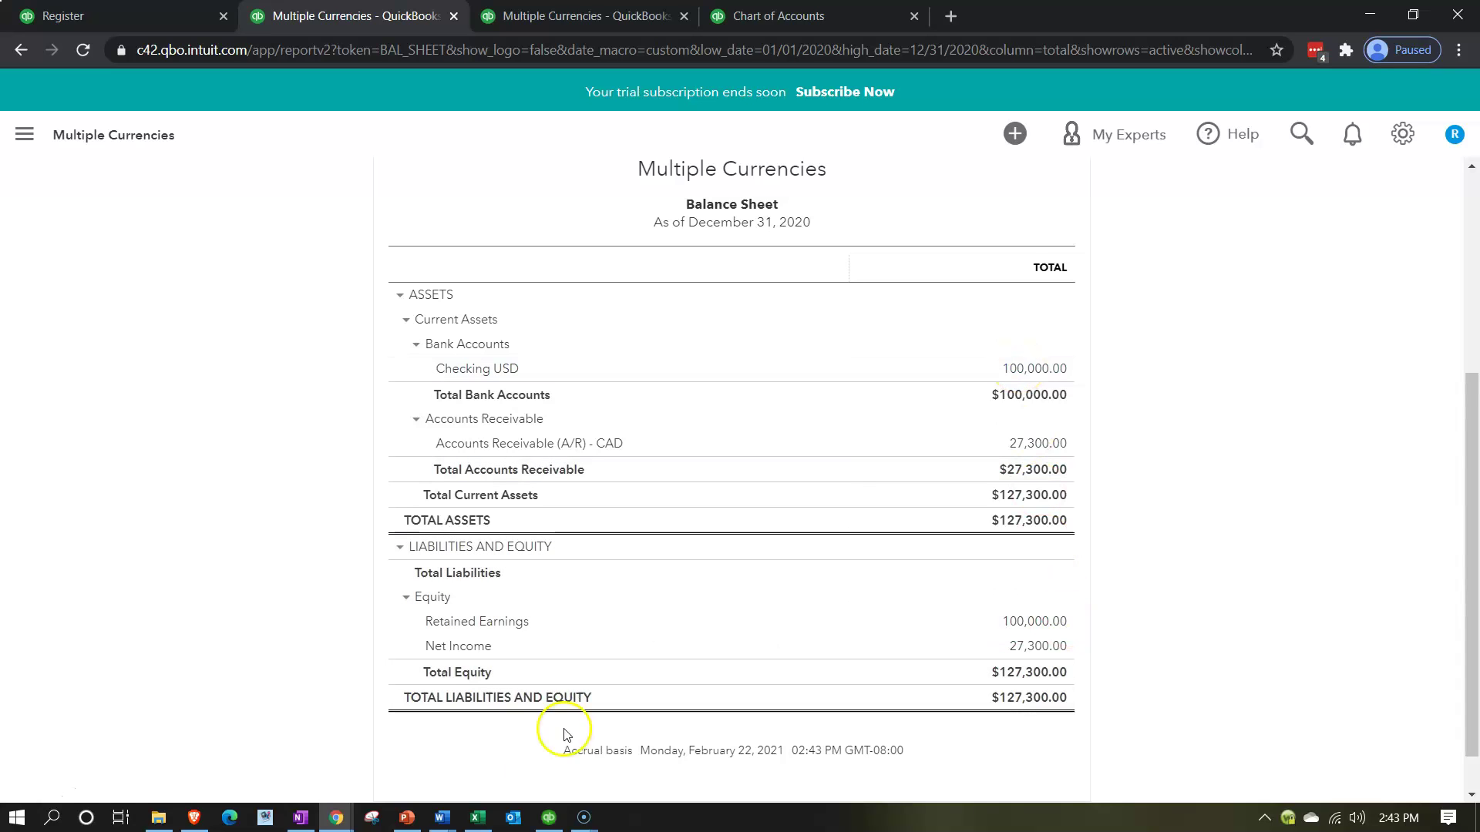
click(479, 817)
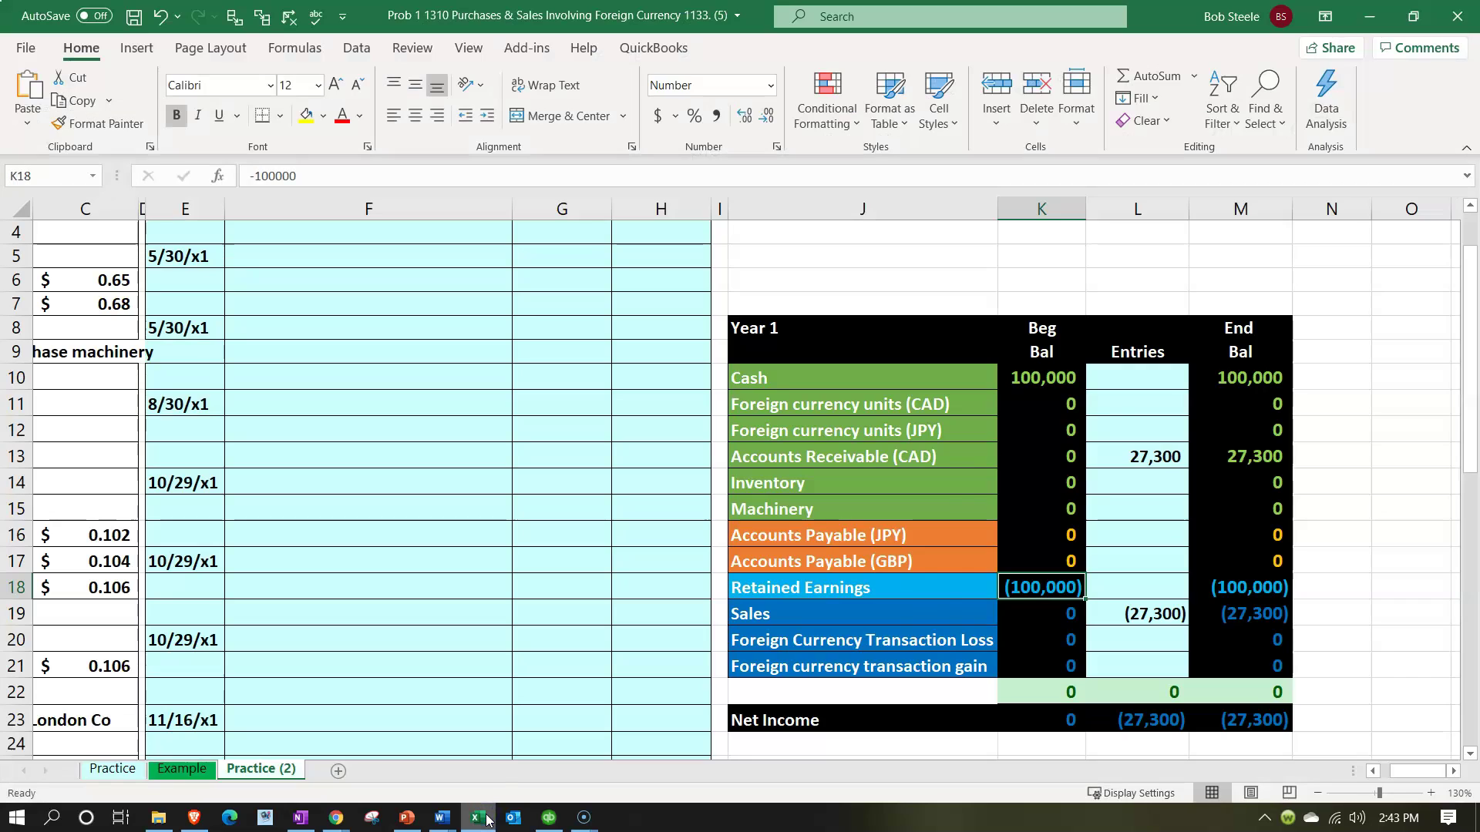
click(336, 817)
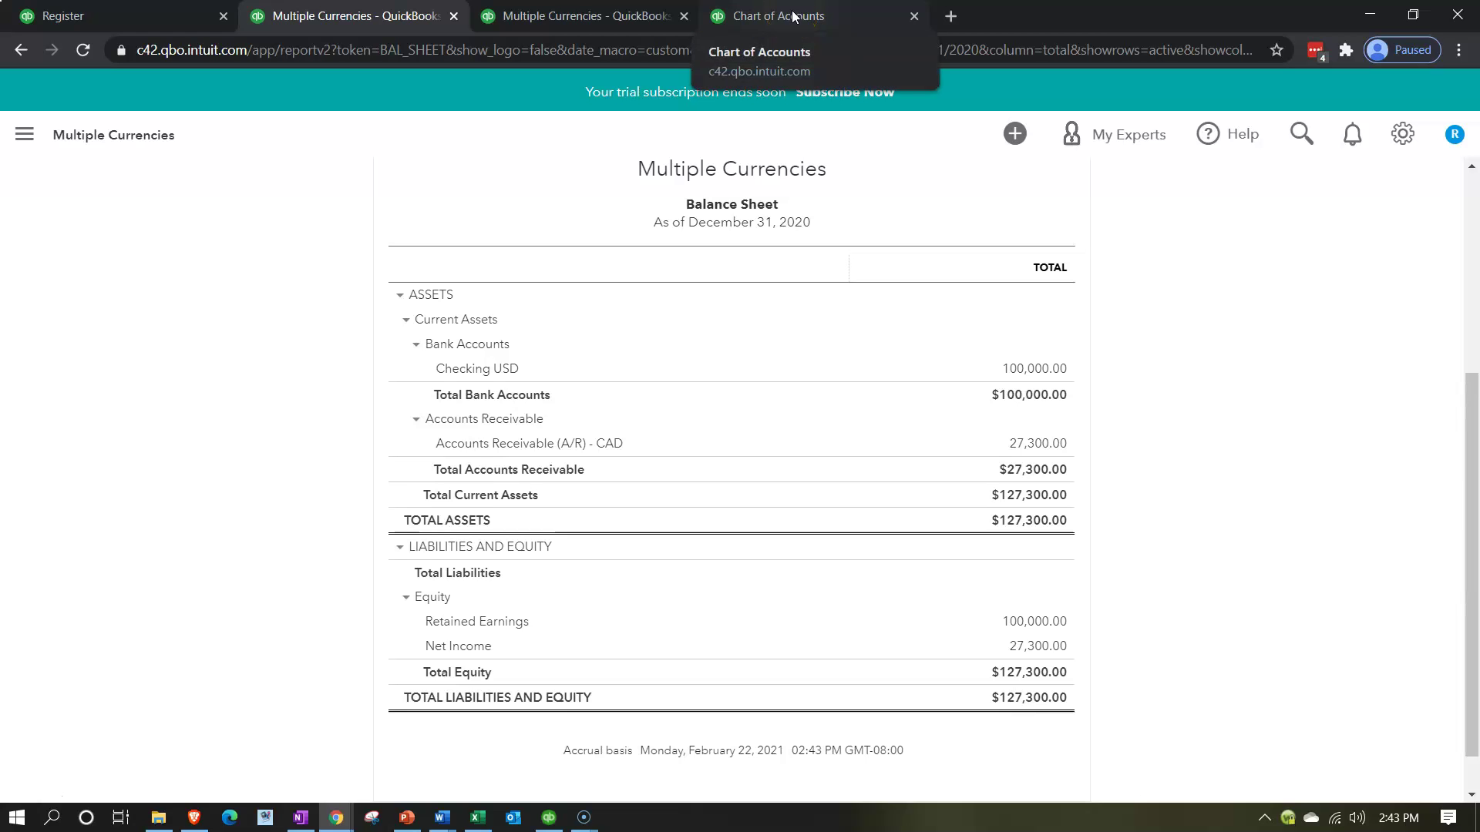
In the browser tab showing the Chart of Accounts, go to Reports, search for "trial" and open the Trial Balance report.
click(793, 17)
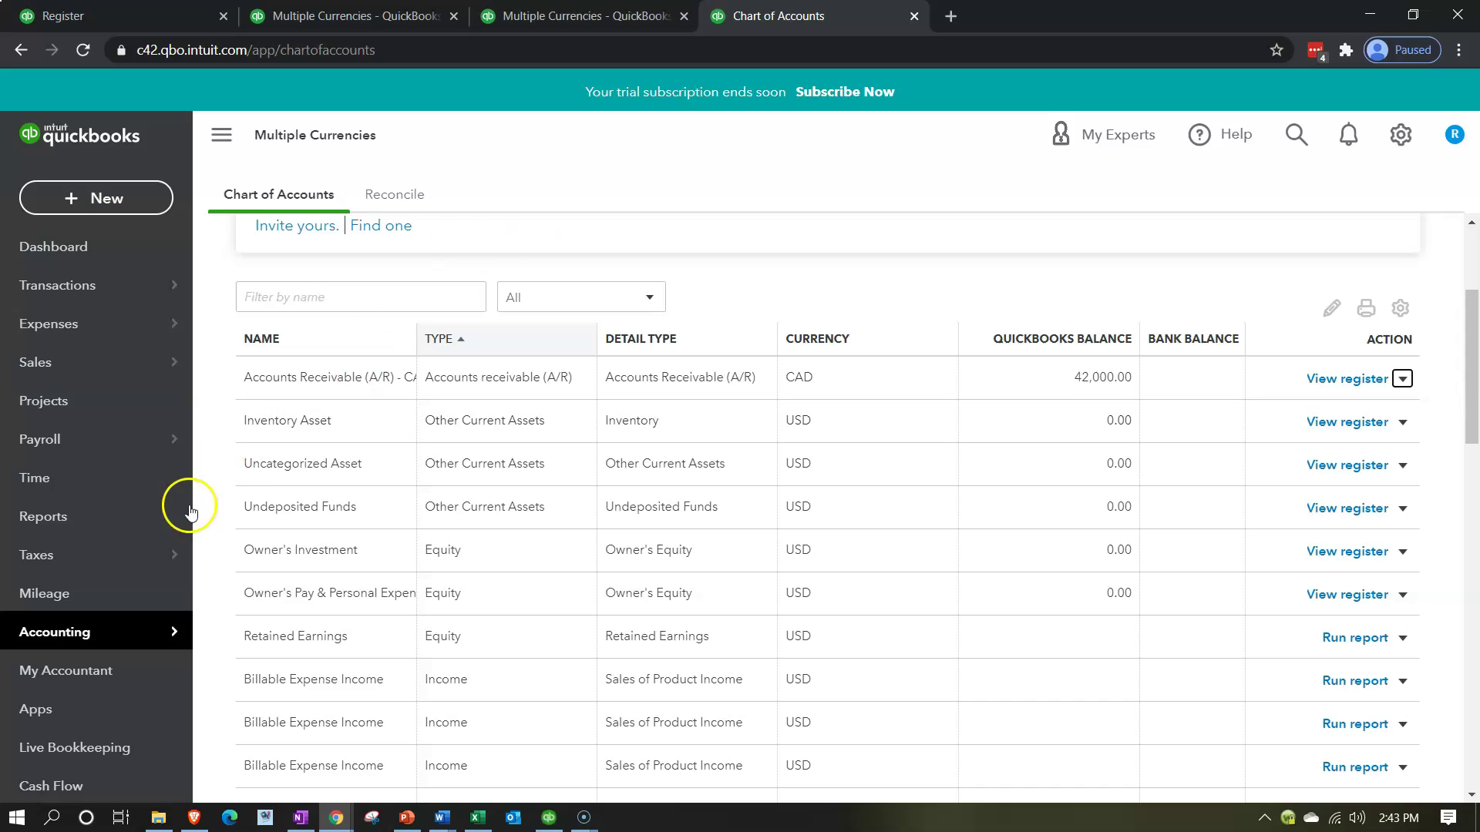
click(75, 642)
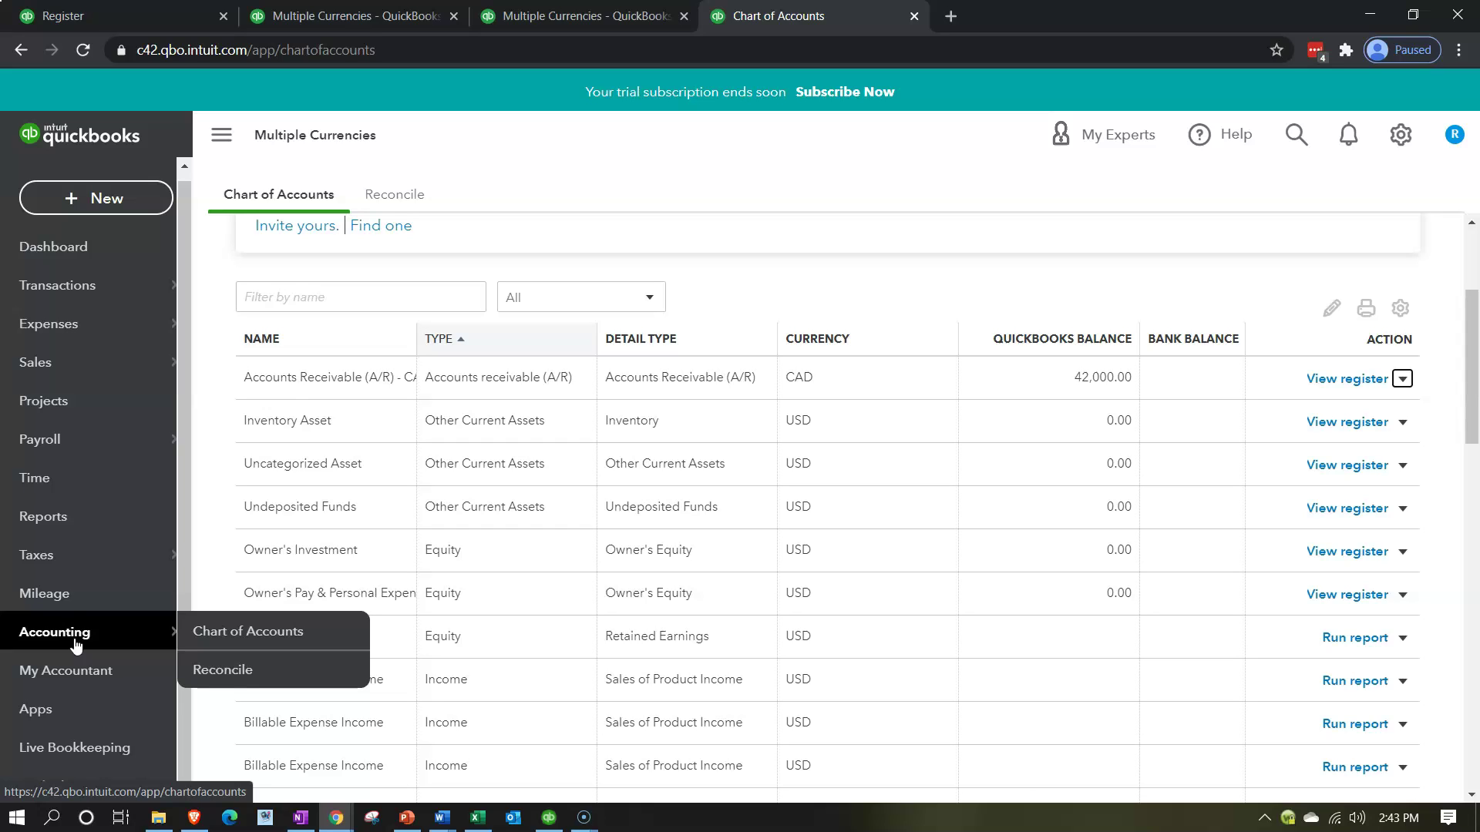
click(59, 521)
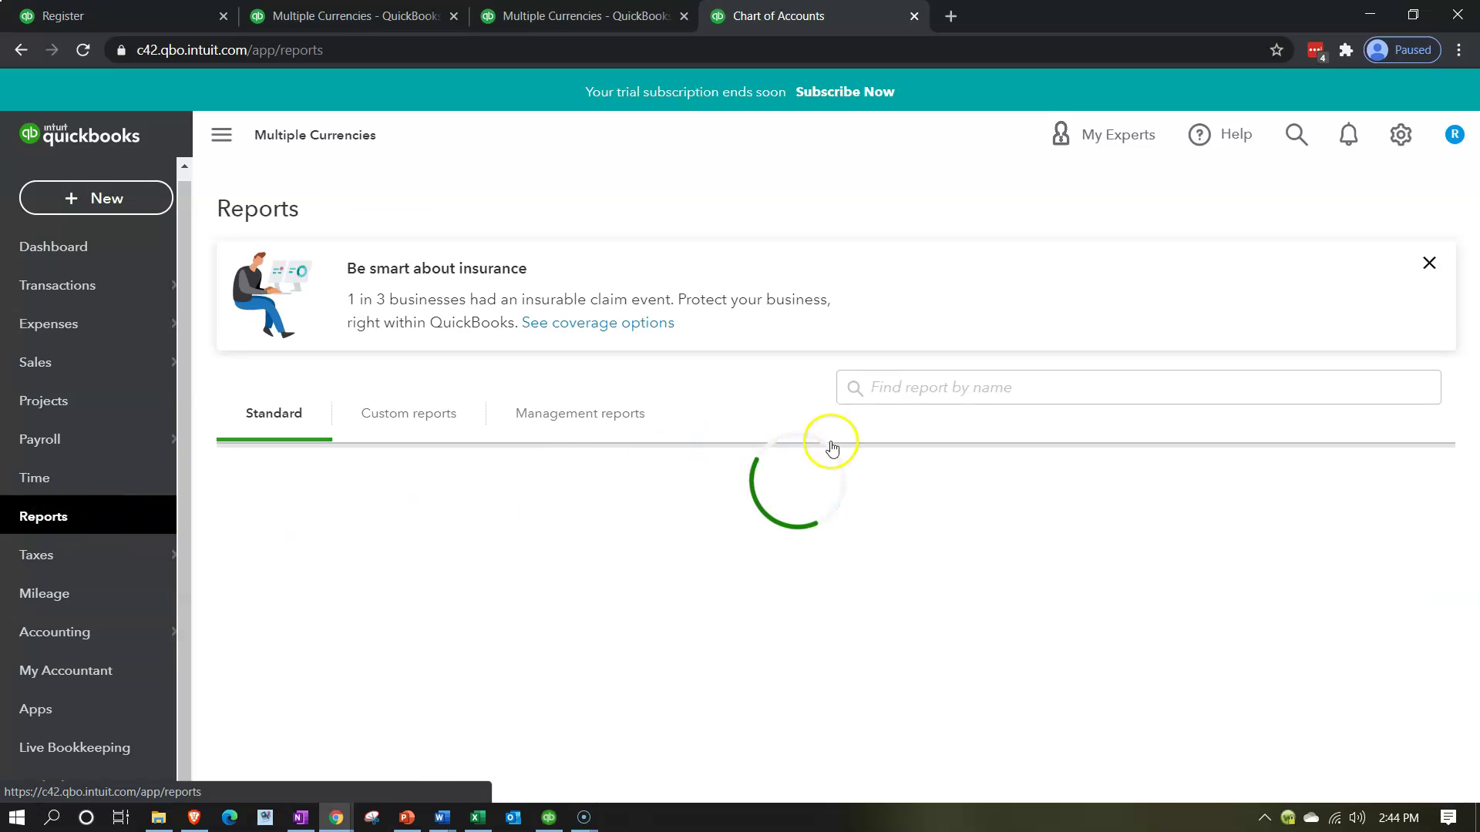
click(940, 395)
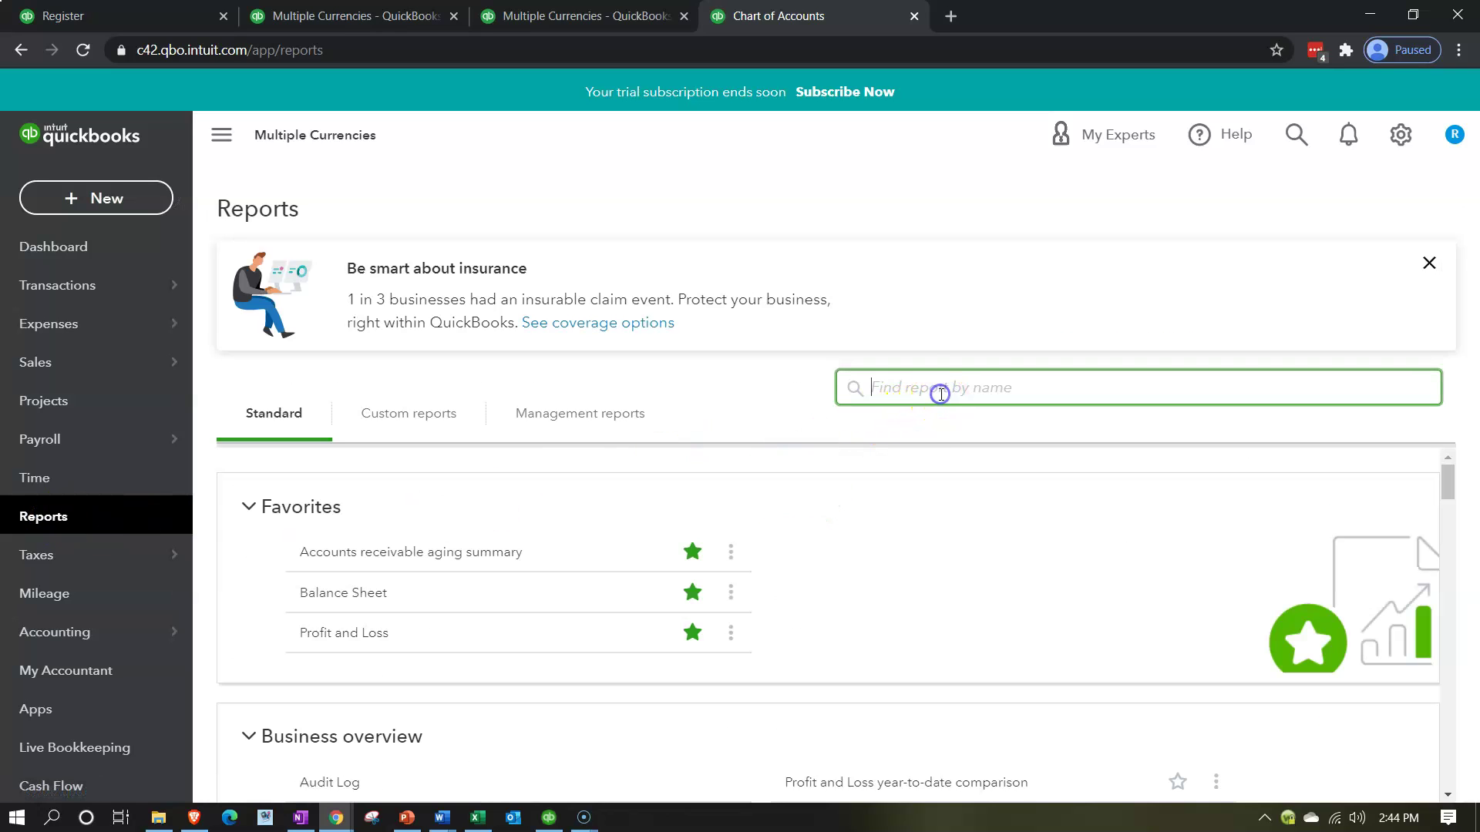
text(trial)
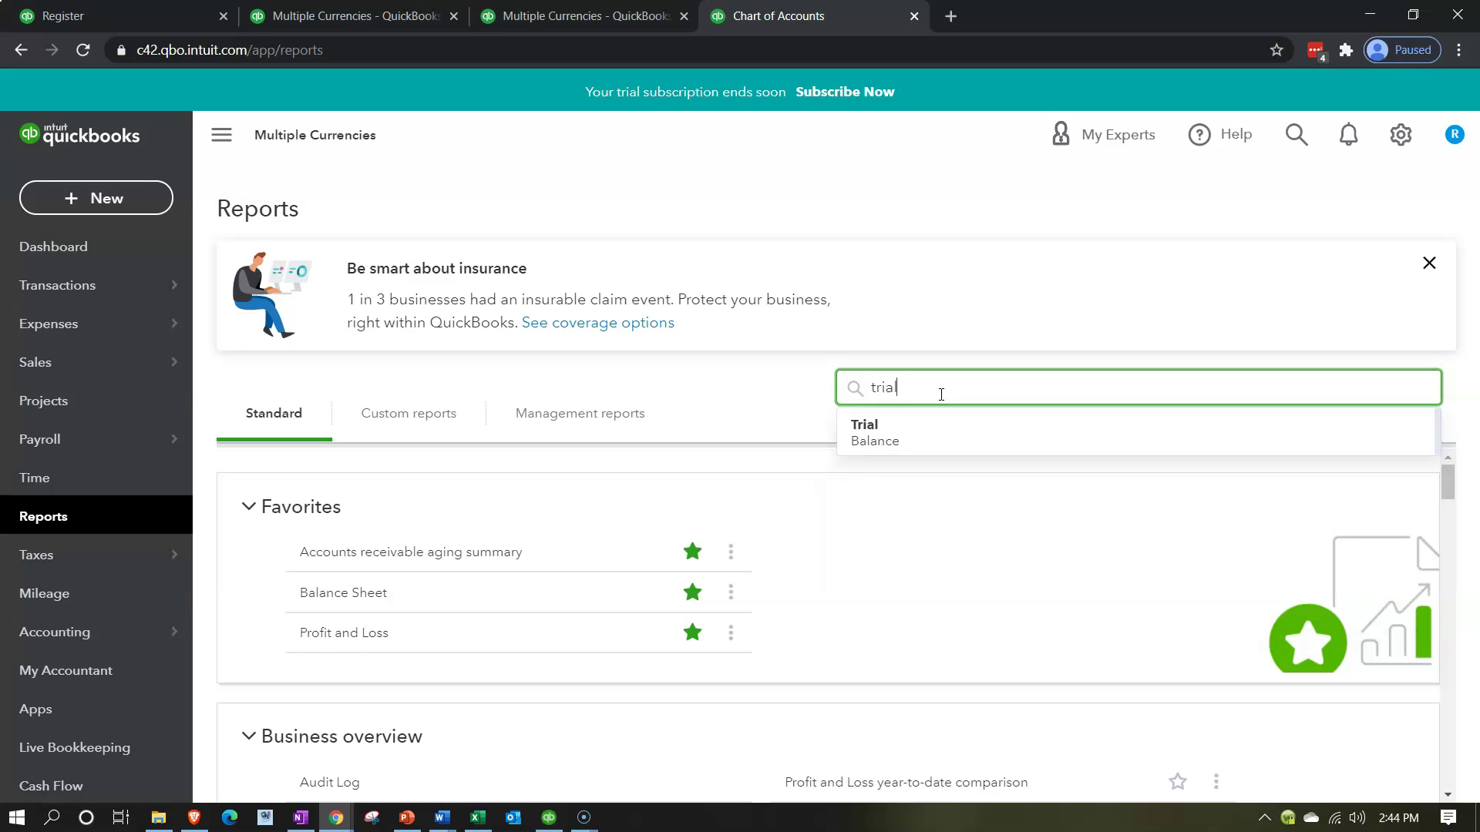
key(Down)
key(Return)
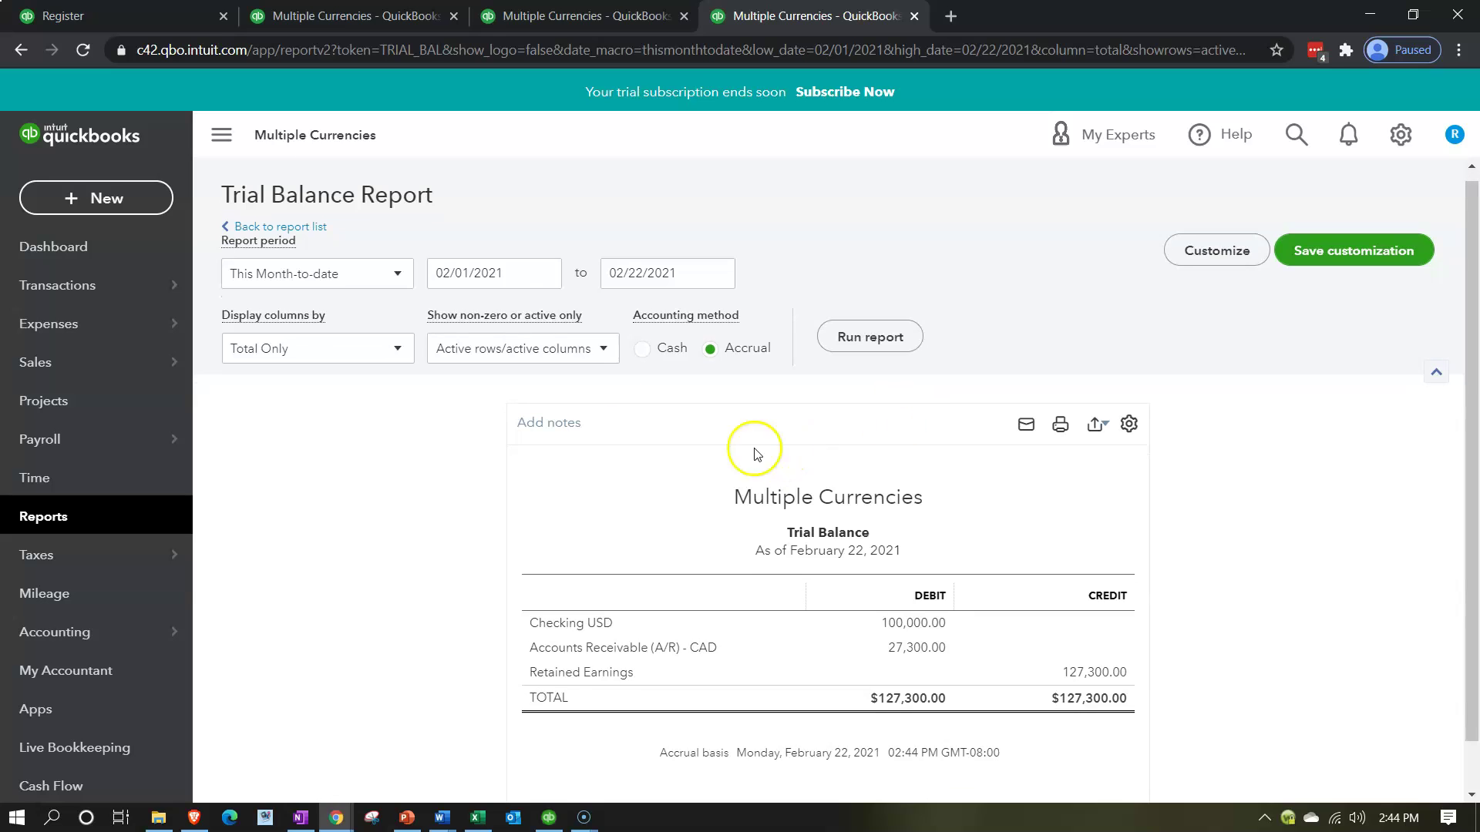
Set the Trial Balance period to 01/01/2020 through 12/31/2020 and run the report.
click(501, 274)
text(01012020)
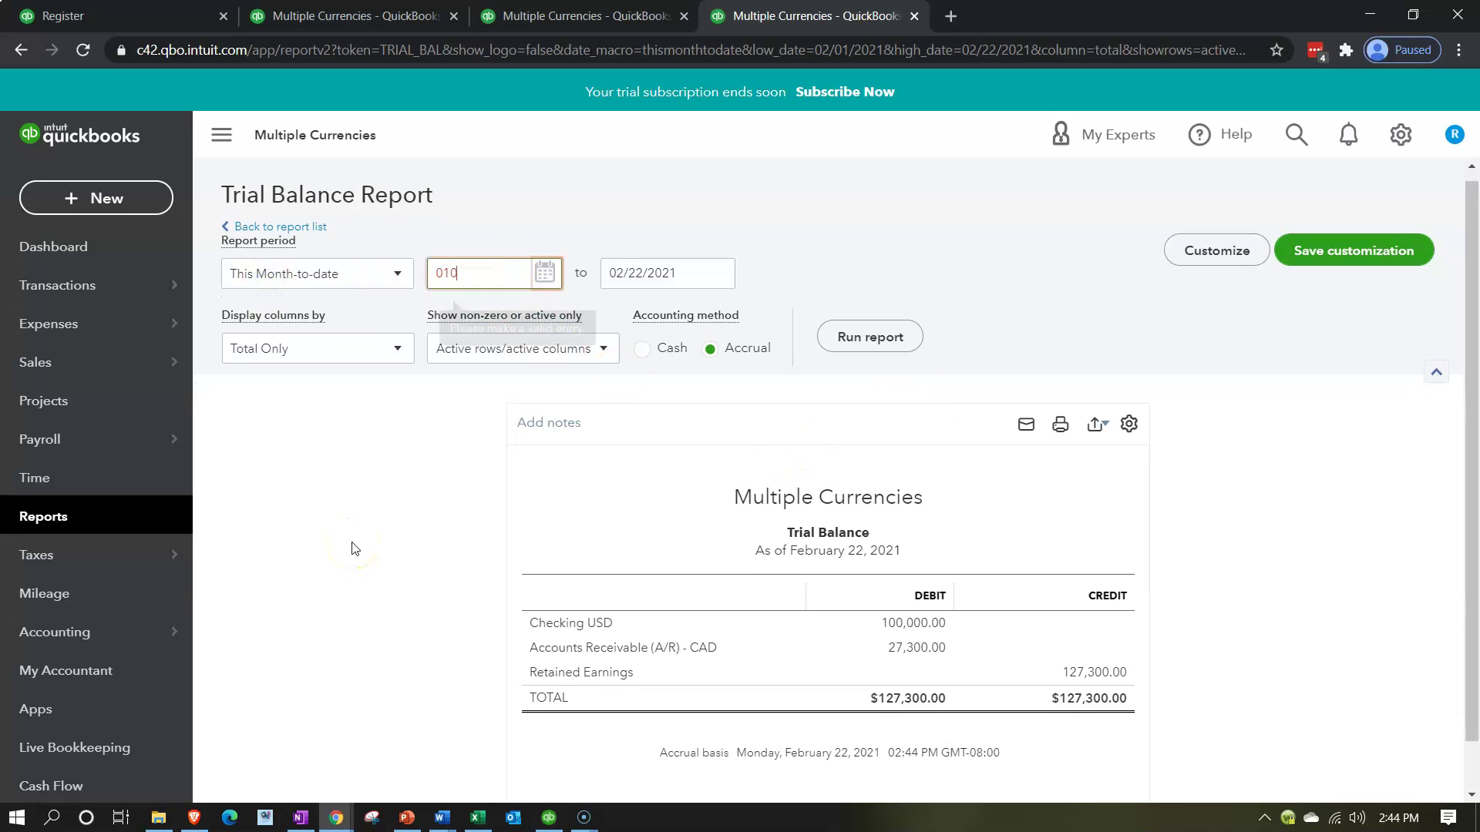
key(Tab)
text(12/31/2020)
key(Tab)
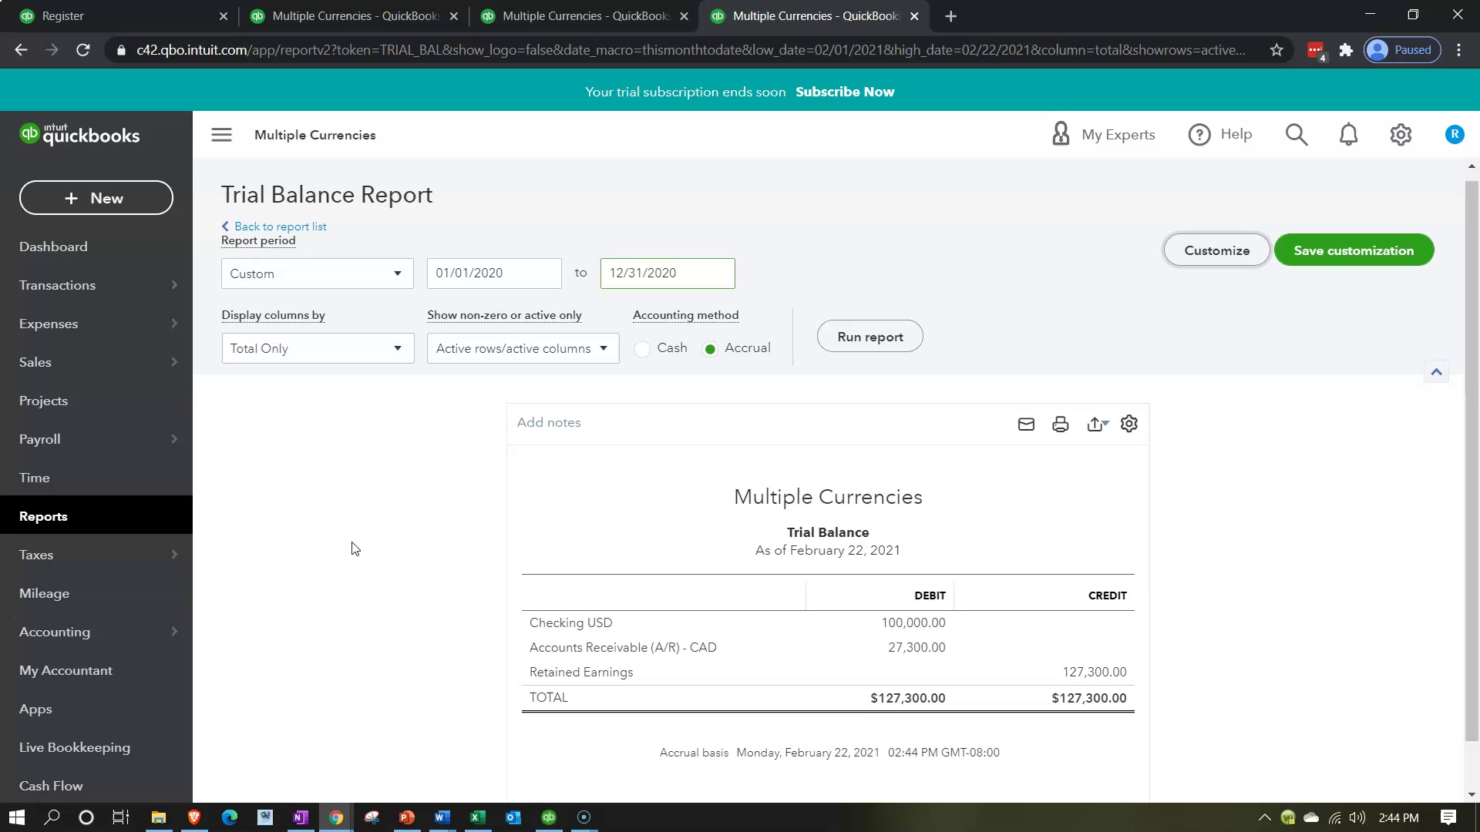
click(861, 348)
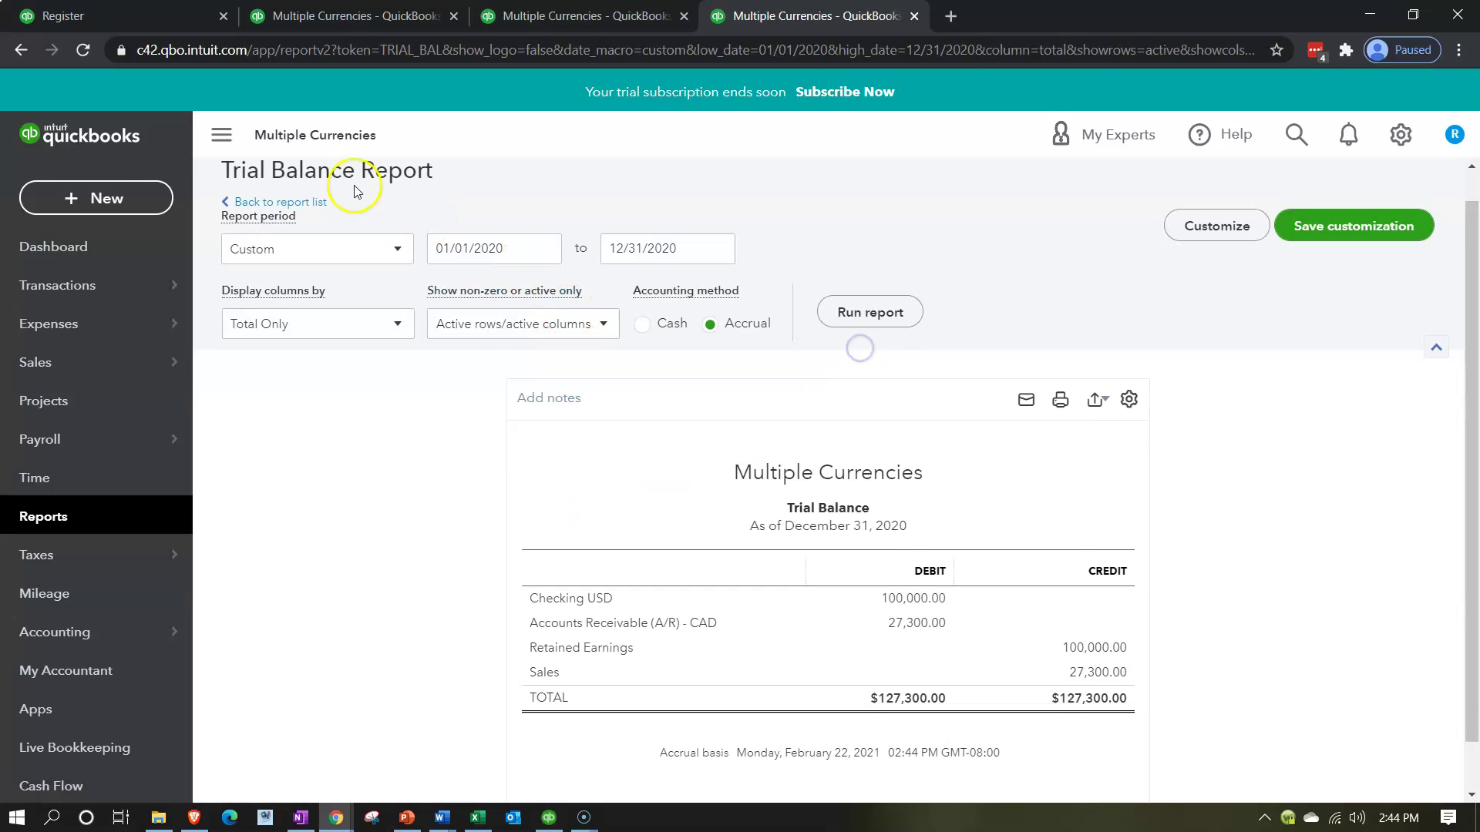
Collapse the navigation menu and enlarge the page to examine the Trial Balance debit and credit amounts.
click(221, 135)
key(ctrl+plus)
key(ctrl+plus)
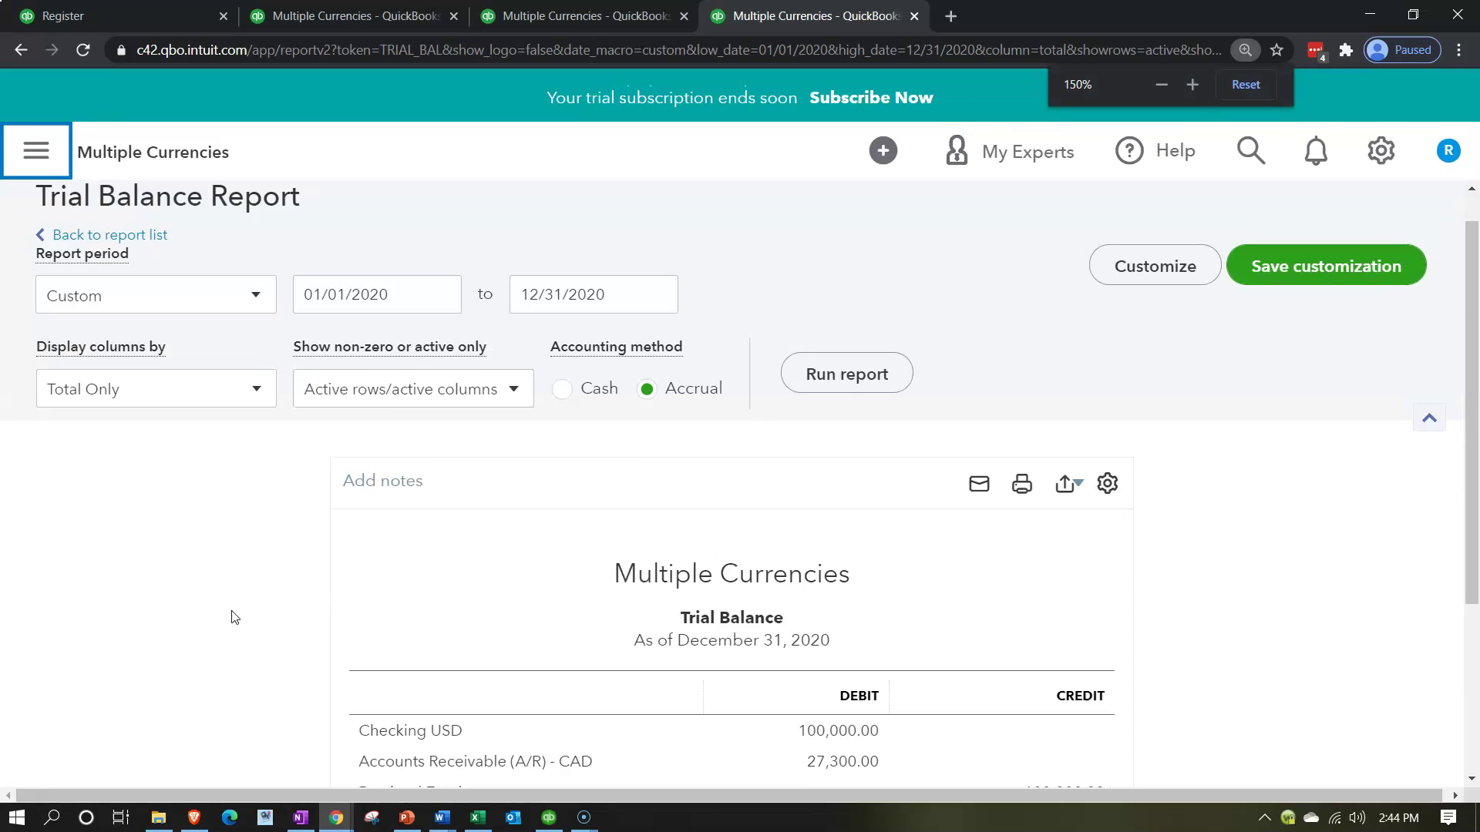
key(ctrl+plus)
scroll(231, 617, down, 4)
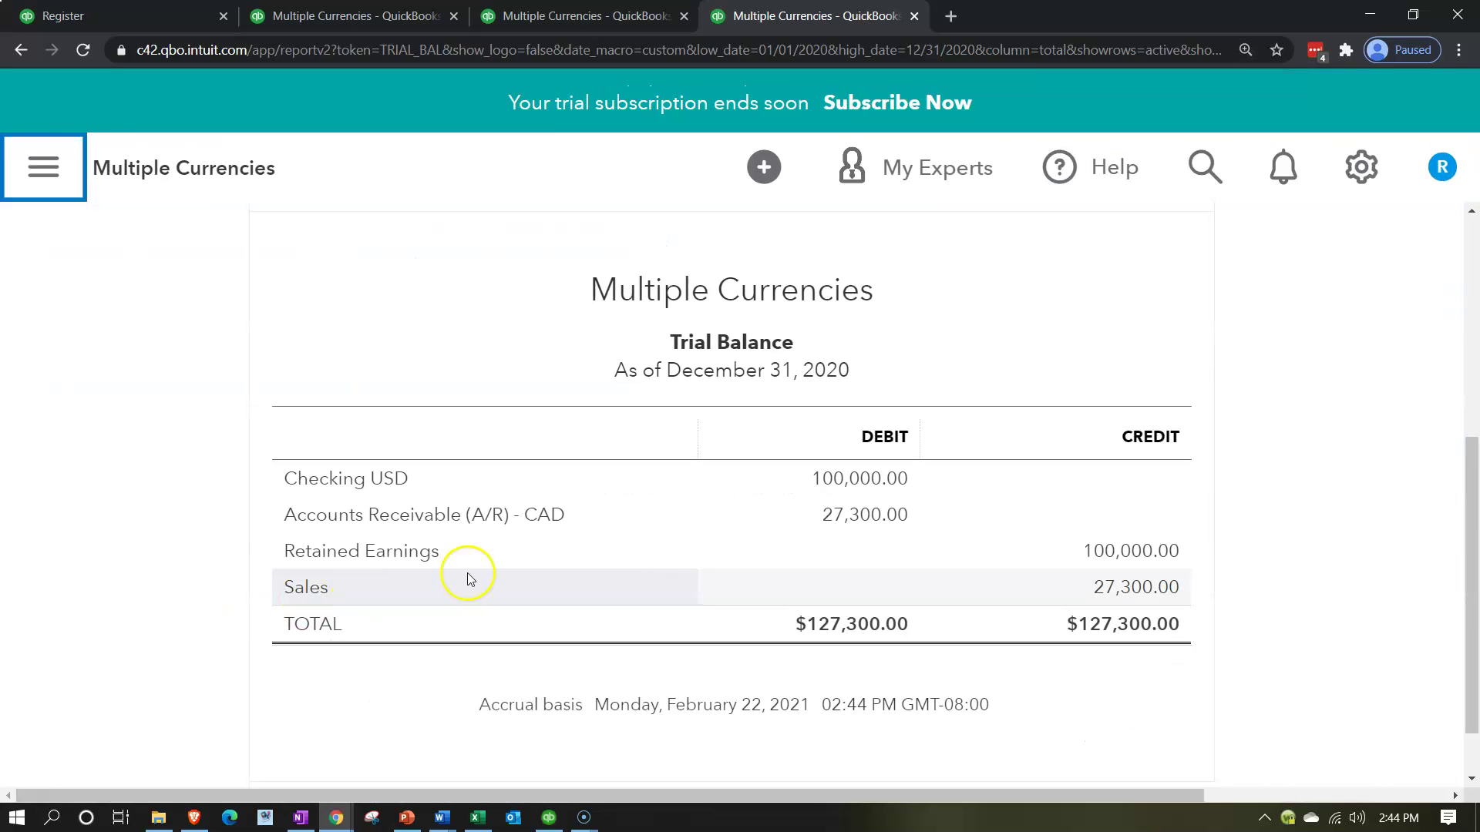
click(835, 487)
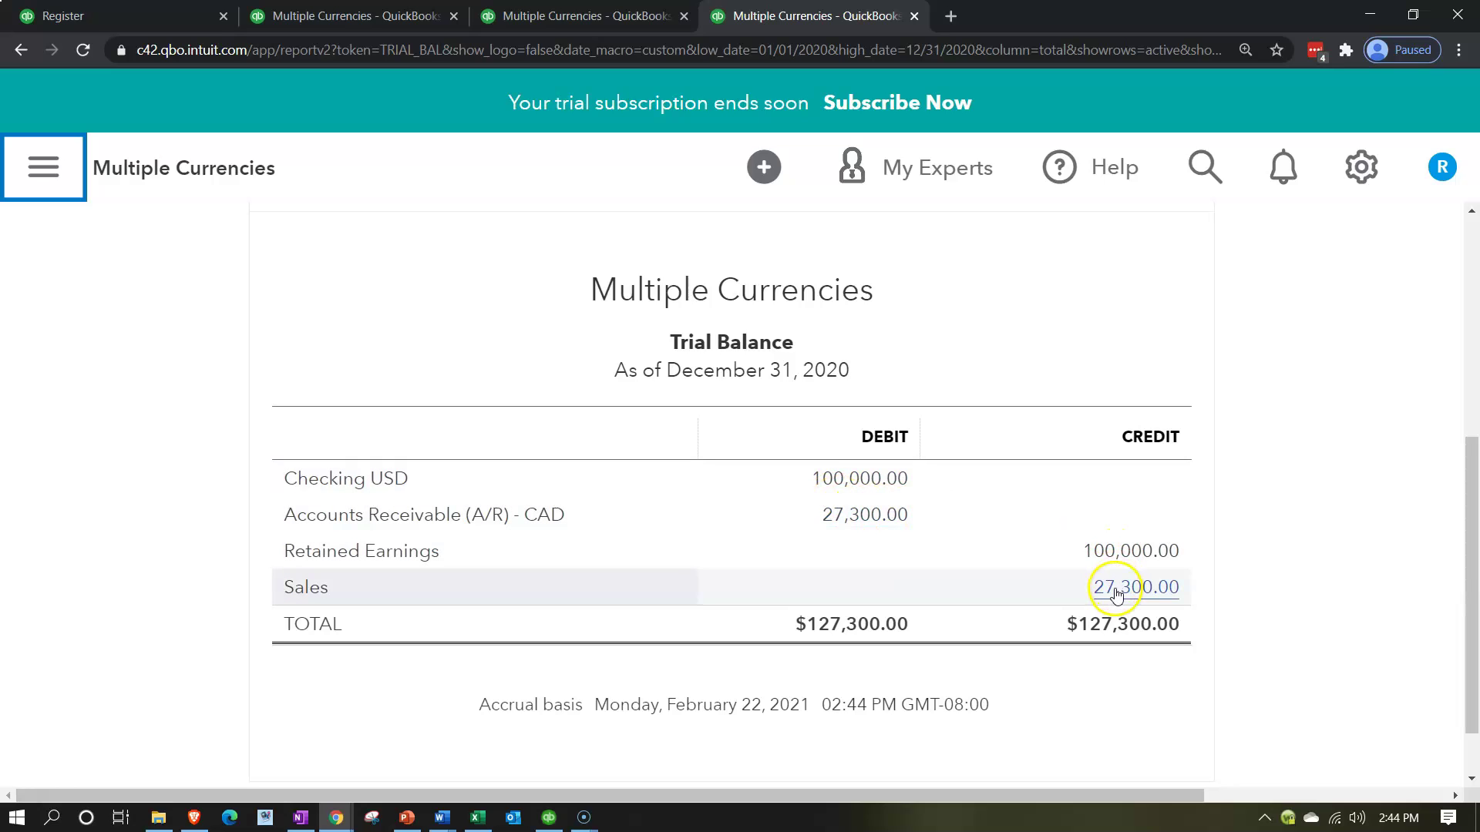
Switch to the Excel workbook and check the Year 1 ending balances from Cash down to Sales against the Trial Balance.
click(477, 817)
click(1233, 383)
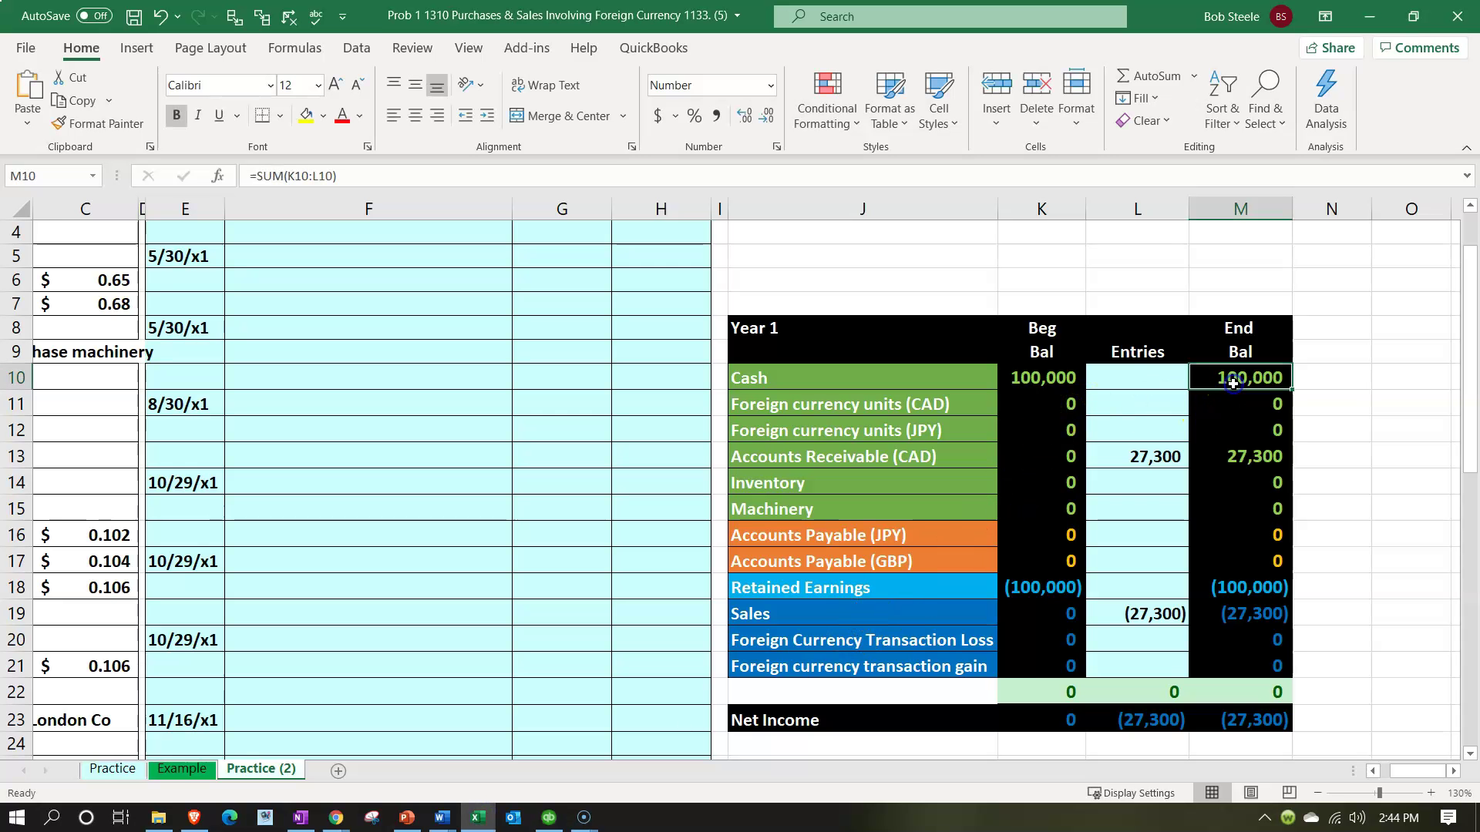
key(Down)
key(Down)
key(Down)
key(Down)
key(Down)
key(Down)
key(Down)
key(Down)
key(Down)
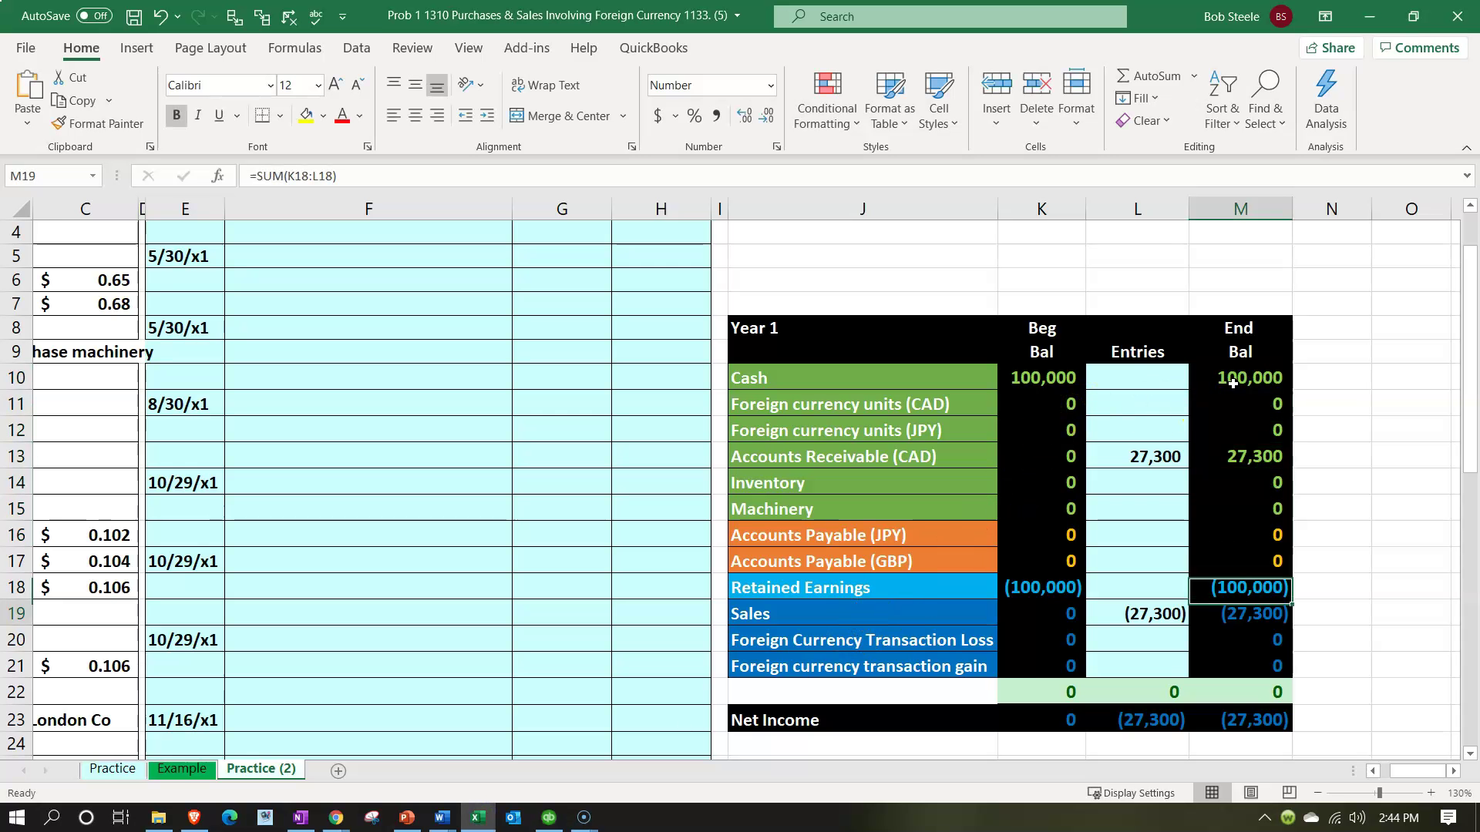
Review the 3/1/x1 journal entry in the worksheet and return to the Trial Balance in the browser.
click(535, 410)
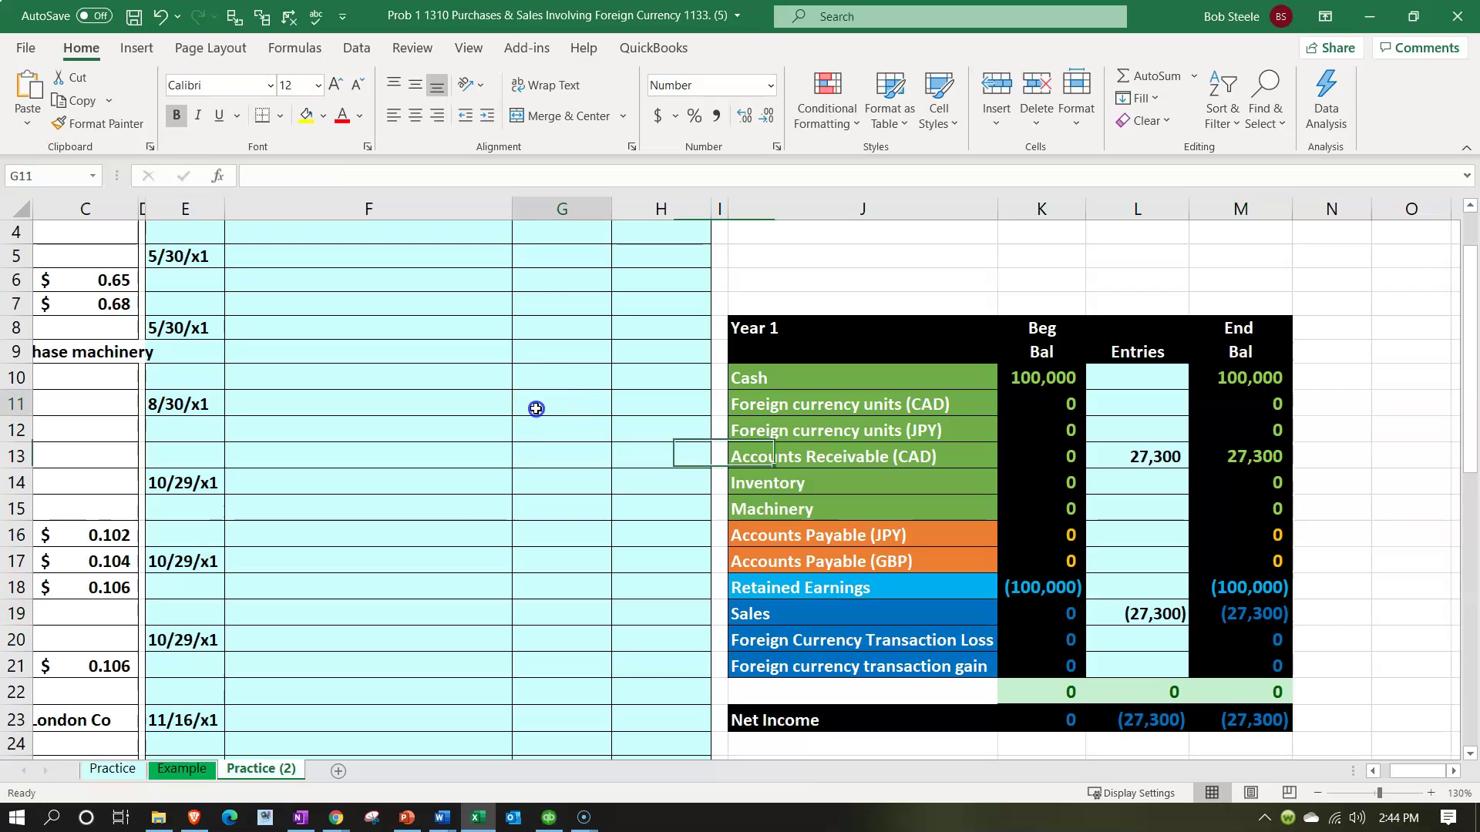
scroll(536, 408, up, 1)
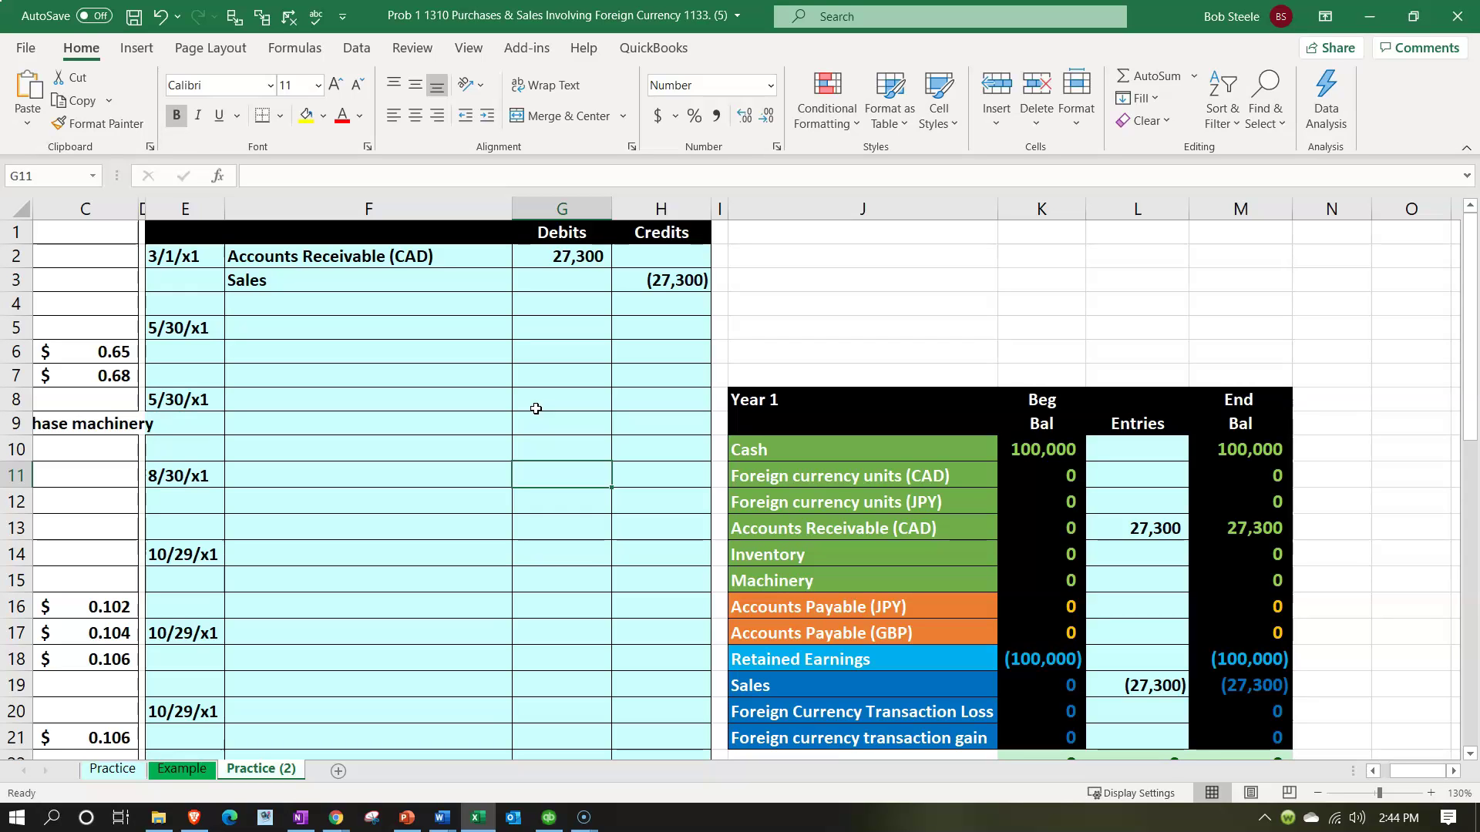
click(478, 817)
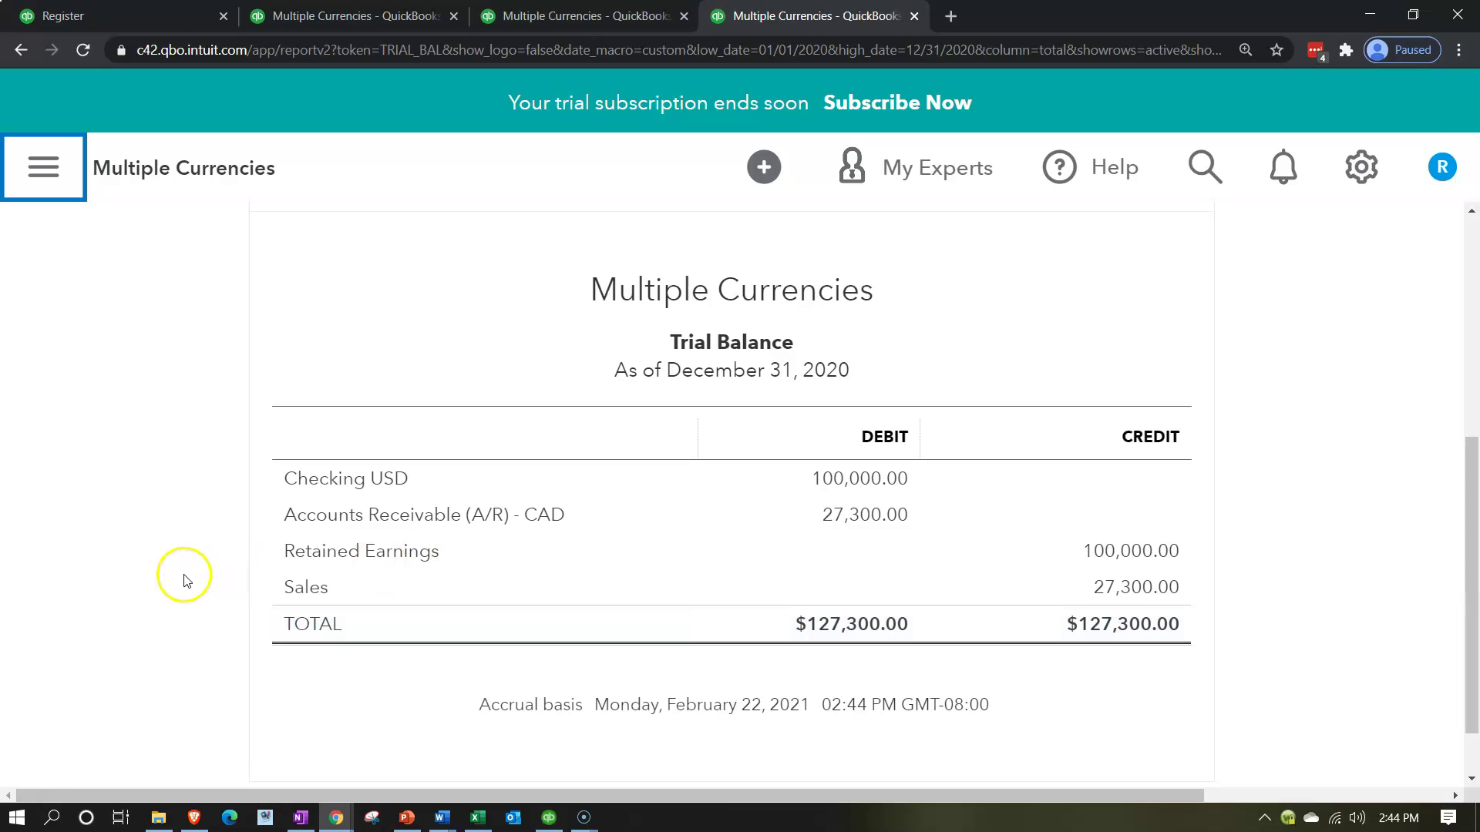